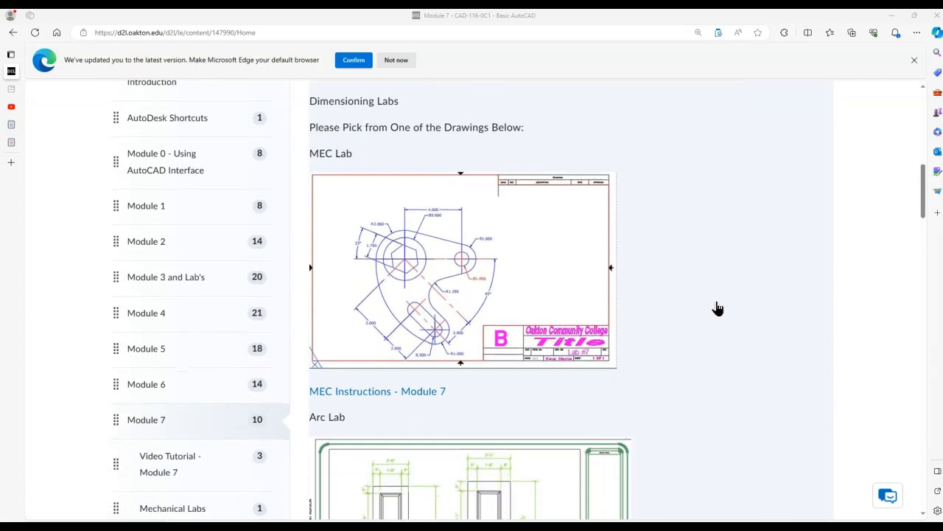
Step: Review the MEC Lab and Arc Lab dimensioning drawings on the Module 7 course page
{"action": "scroll", "coordinate": [685, 286], "scroll_direction": "down", "scroll_amount": 5}
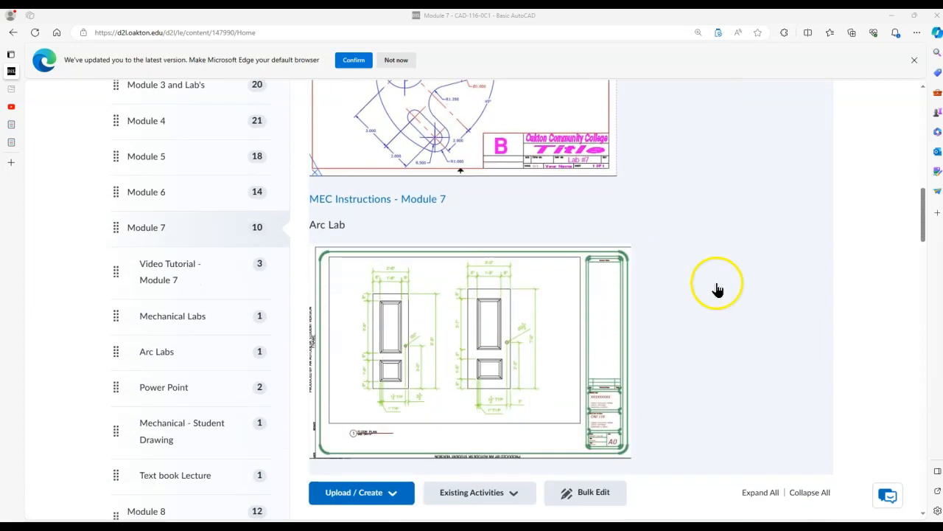
{"action": "scroll", "coordinate": [536, 315], "scroll_direction": "down", "scroll_amount": 3}
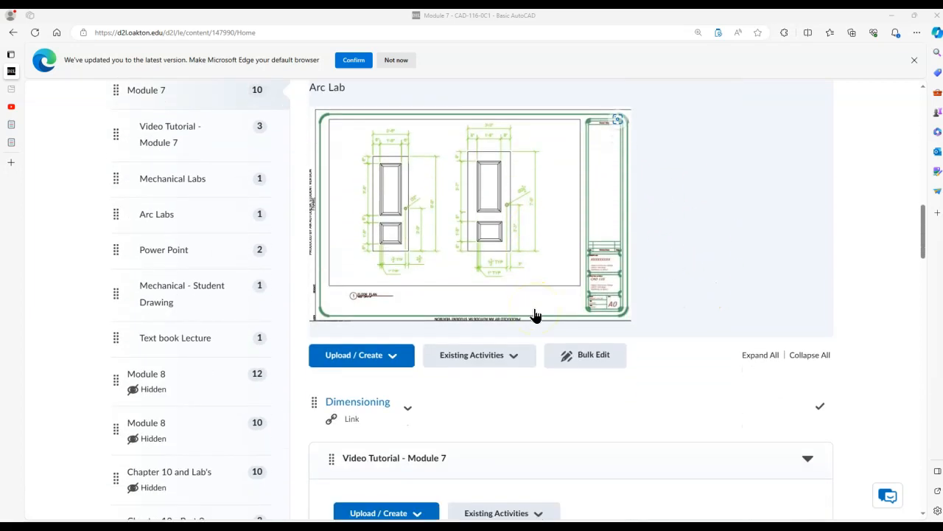
{"action": "scroll", "coordinate": [751, 273], "scroll_direction": "up", "scroll_amount": 9}
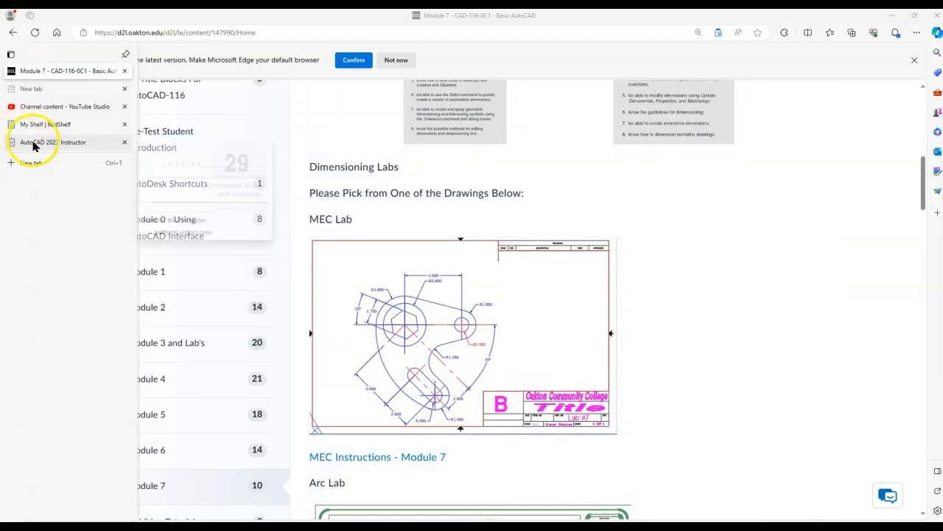
Step: Switch to the AutoCAD 2023 Instructor e-book and read the objectives of Chapter 29, Dimension Styles and Variables
{"action": "left_click", "coordinate": [33, 144]}
{"action": "left_click", "coordinate": [560, 291]}
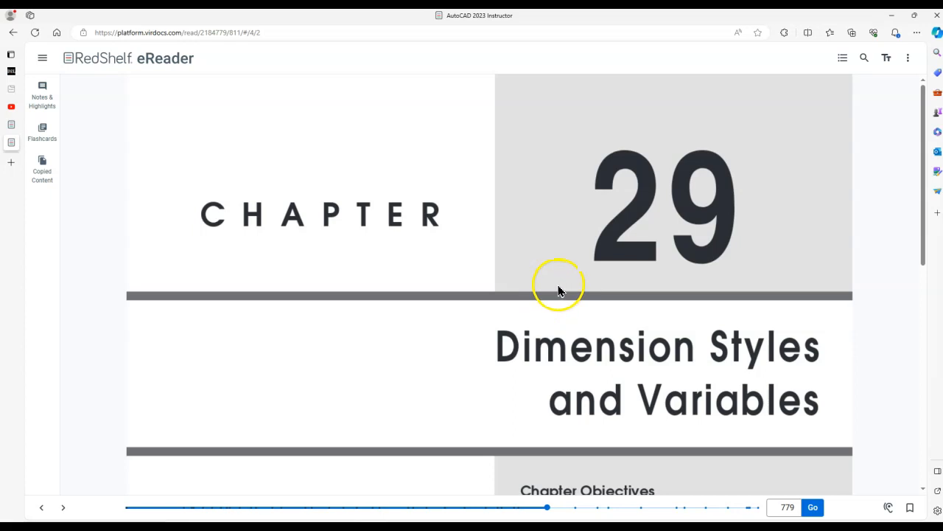
{"action": "scroll", "coordinate": [559, 291], "scroll_direction": "down", "scroll_amount": 3}
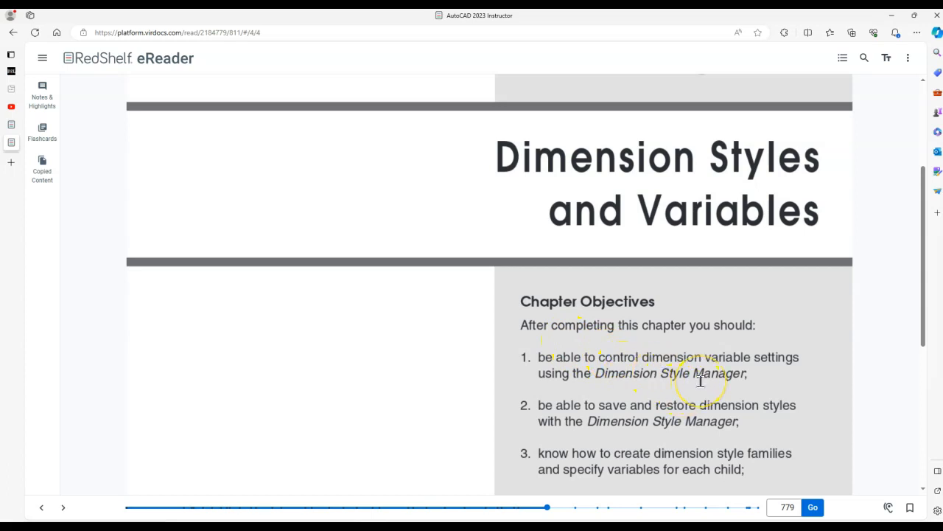
{"action": "scroll", "coordinate": [724, 323], "scroll_direction": "down", "scroll_amount": 2}
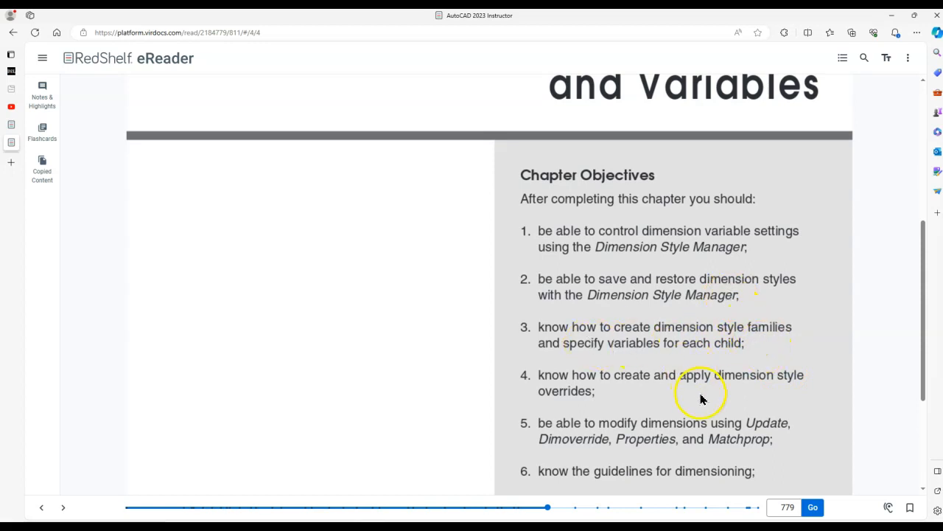
{"action": "scroll", "coordinate": [702, 393], "scroll_direction": "down", "scroll_amount": 2}
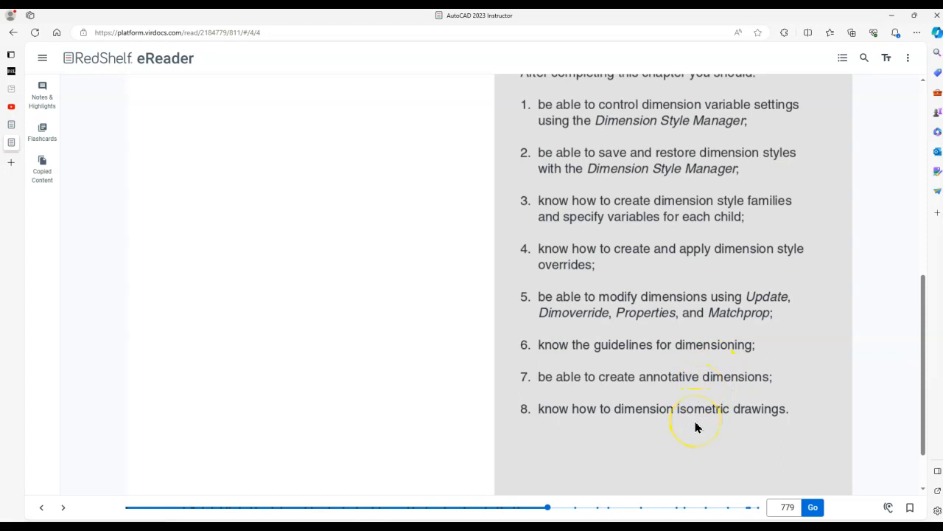
{"action": "scroll", "coordinate": [696, 427], "scroll_direction": "down", "scroll_amount": 1}
{"action": "scroll", "coordinate": [696, 426], "scroll_direction": "up", "scroll_amount": 5}
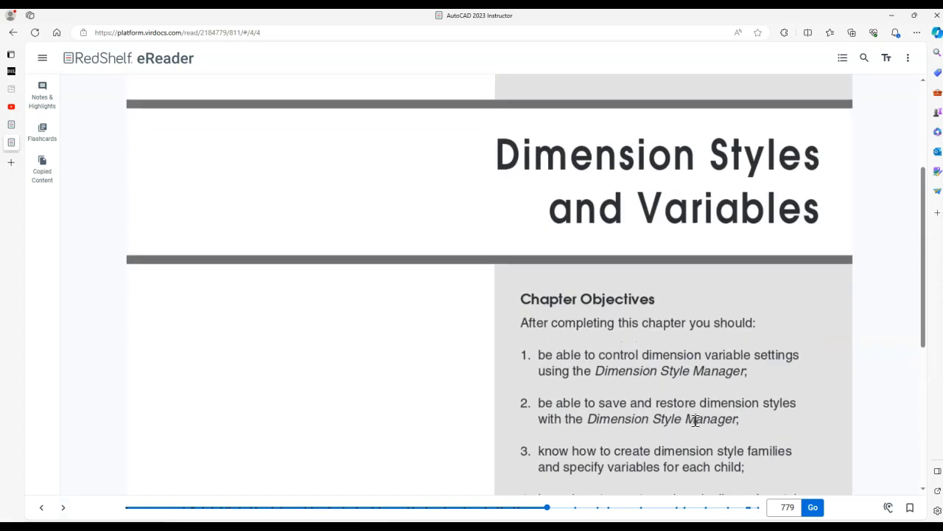
{"action": "scroll", "coordinate": [670, 362], "scroll_direction": "down", "scroll_amount": 2}
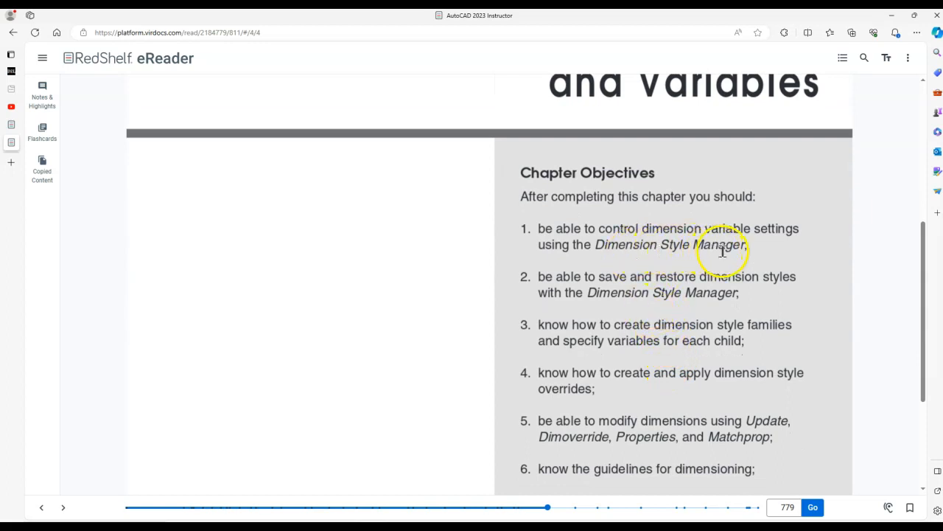
Step: Go to page 780 and read the Dimension Variables section through Figure 29-3
{"action": "left_click", "coordinate": [63, 507]}
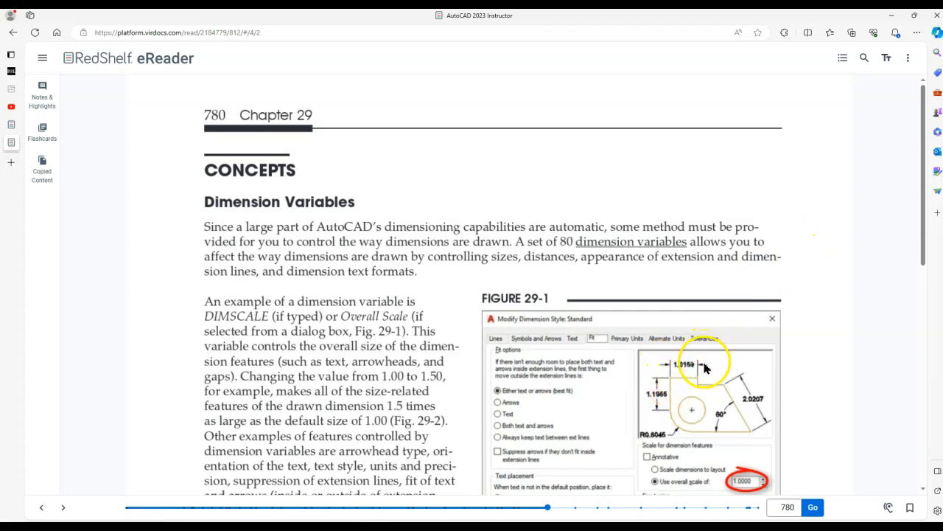
{"action": "scroll", "coordinate": [684, 370], "scroll_direction": "down", "scroll_amount": 1}
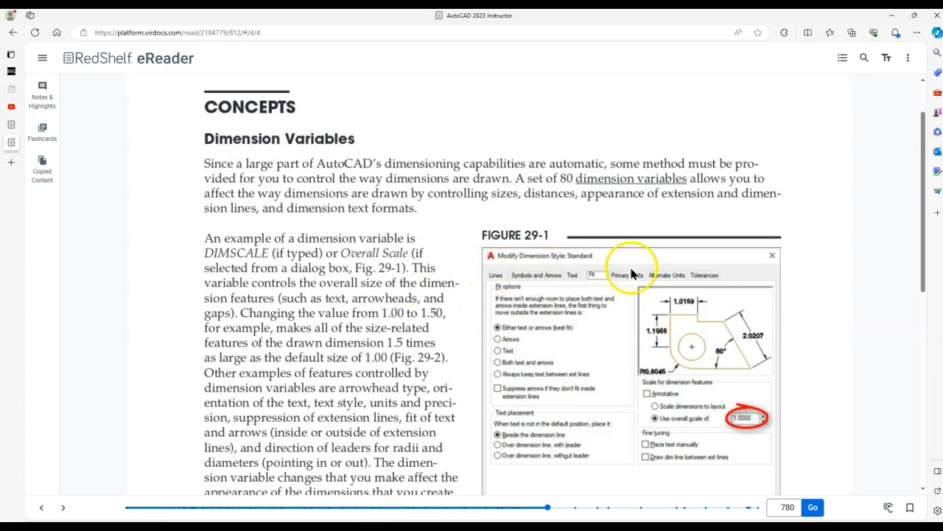
{"action": "scroll", "coordinate": [420, 320], "scroll_direction": "down", "scroll_amount": 2}
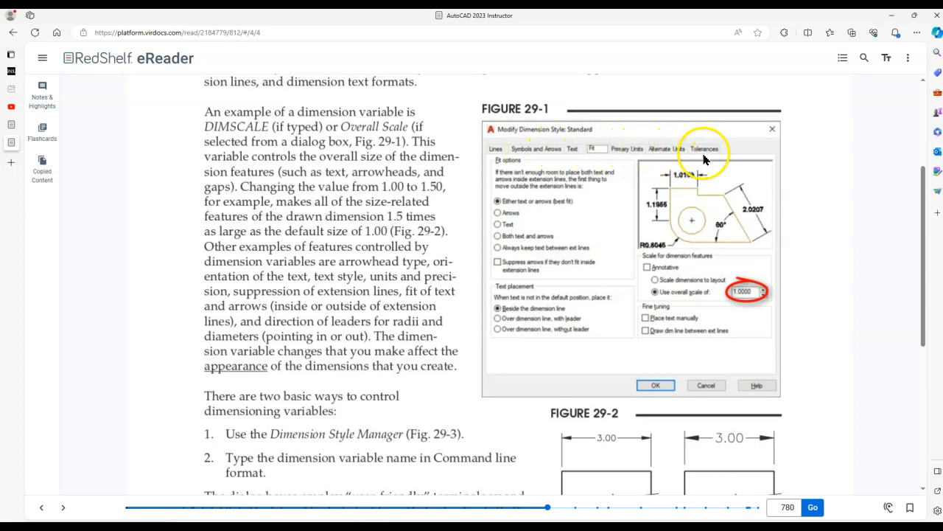
{"action": "scroll", "coordinate": [395, 320], "scroll_direction": "down", "scroll_amount": 5}
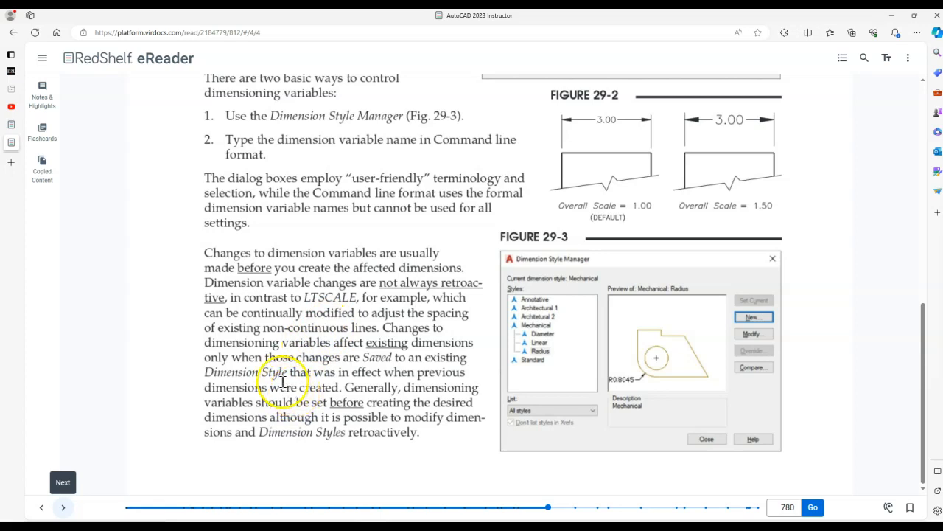
Step: Page forward to page 789 and view the Lines Tab section with Figure 29-14
{"action": "left_click", "coordinate": [63, 509]}
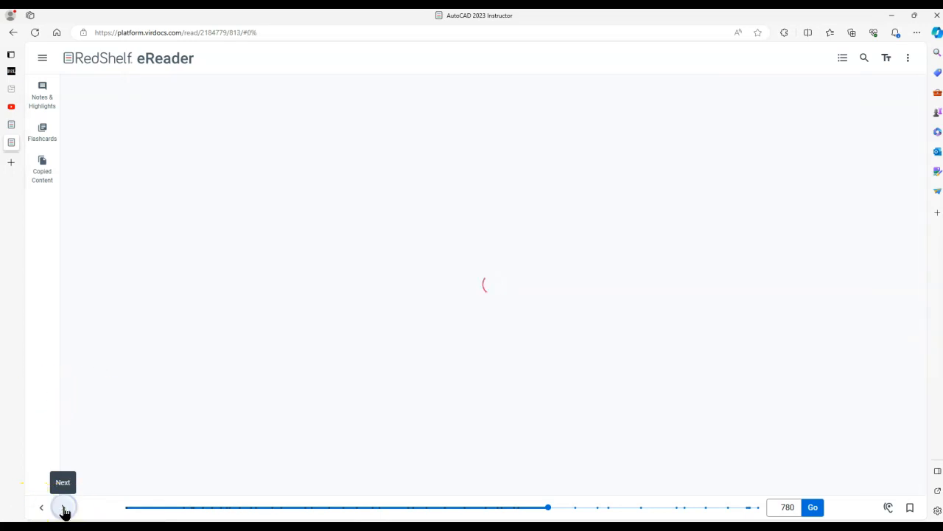
{"action": "left_click", "coordinate": [64, 509]}
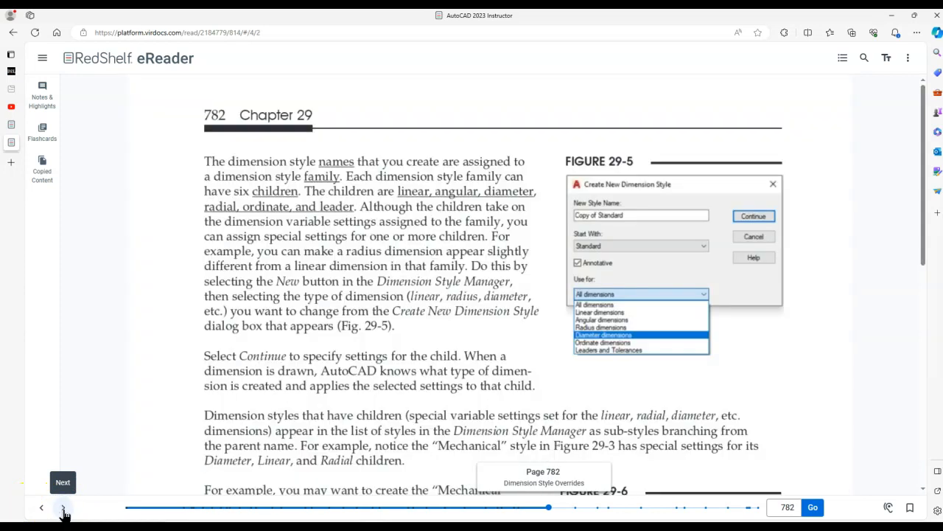
{"action": "left_click", "coordinate": [63, 509]}
{"action": "left_click", "coordinate": [63, 509]}
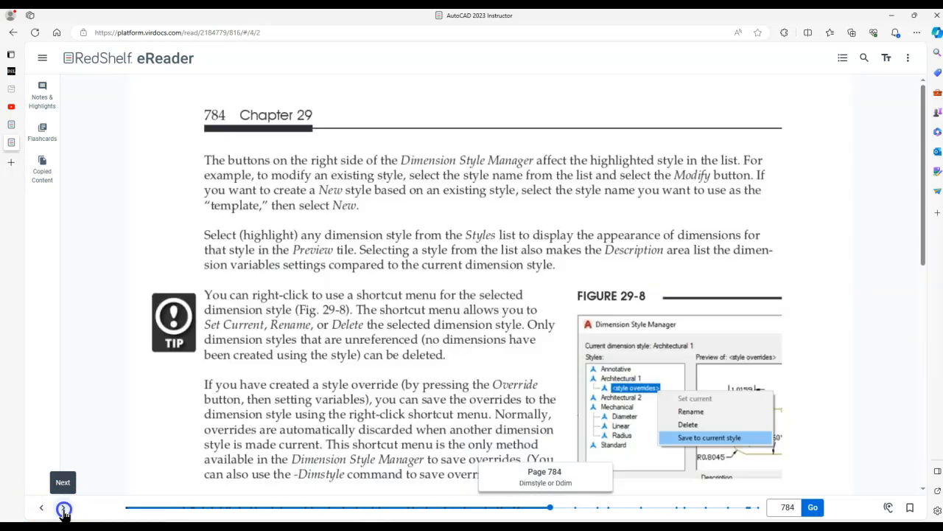
{"action": "left_click", "coordinate": [63, 509]}
{"action": "left_click", "coordinate": [63, 509]}
{"action": "left_click", "coordinate": [64, 509]}
{"action": "left_click", "coordinate": [63, 508]}
{"action": "left_click", "coordinate": [64, 509]}
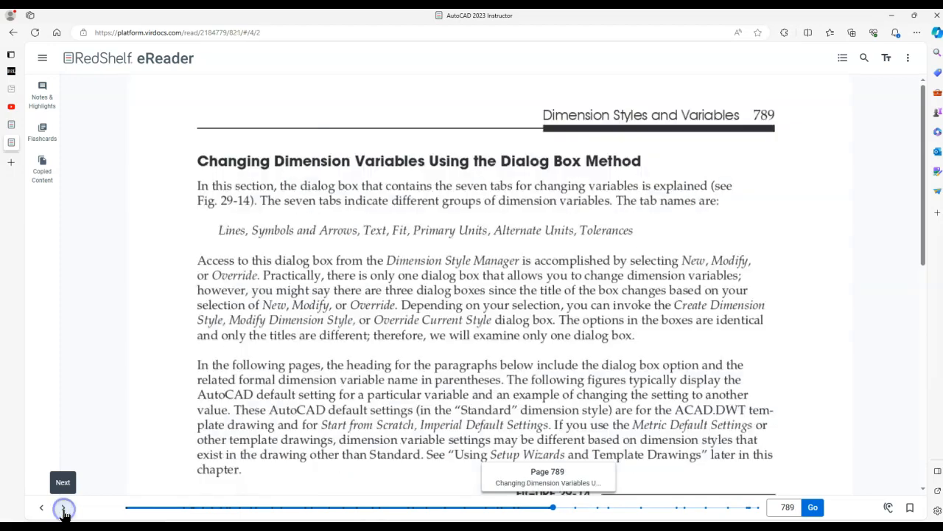
{"action": "scroll", "coordinate": [274, 374], "scroll_direction": "down", "scroll_amount": 5}
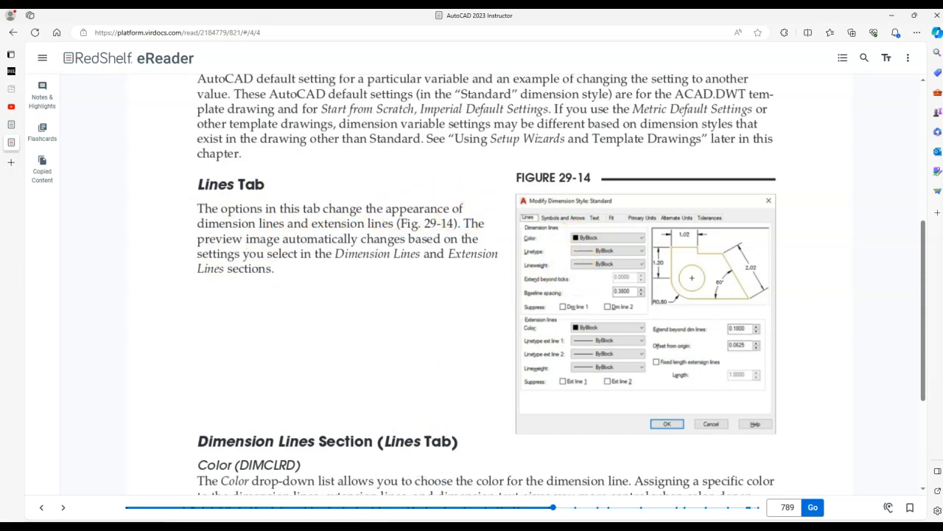
Step: Switch to AutoCAD, maximize the CC_ARCDoor_M7 (1) drawing and show its model space
{"action": "left_click", "coordinate": [422, 527]}
{"action": "left_click", "coordinate": [258, 494]}
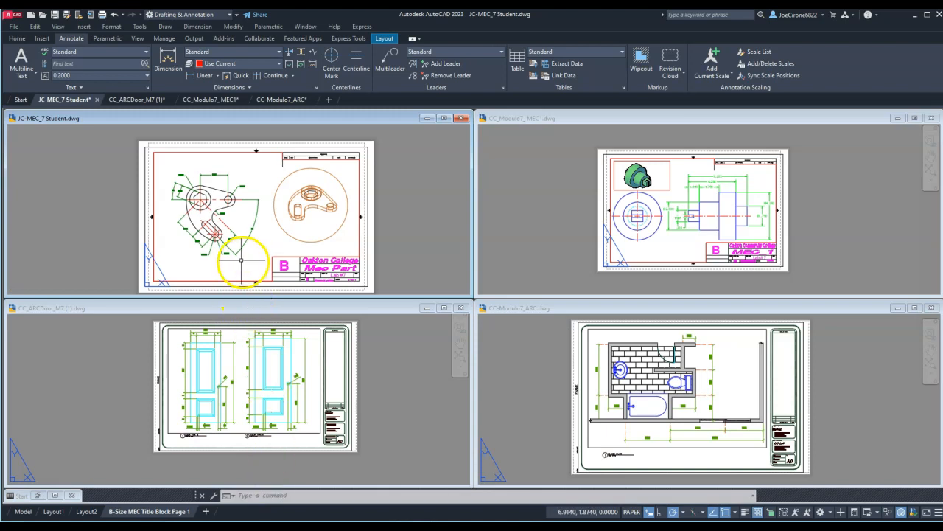
{"action": "left_click", "coordinate": [260, 380]}
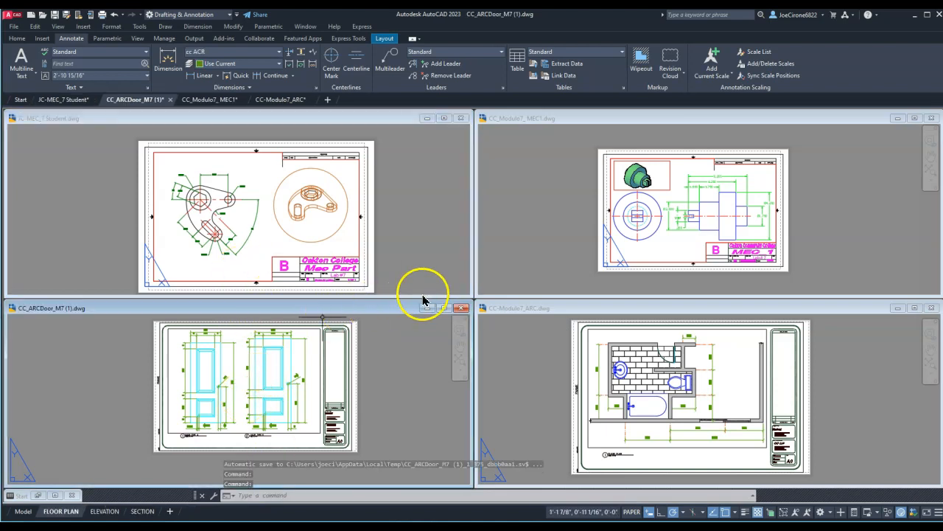
{"action": "left_click", "coordinate": [443, 309]}
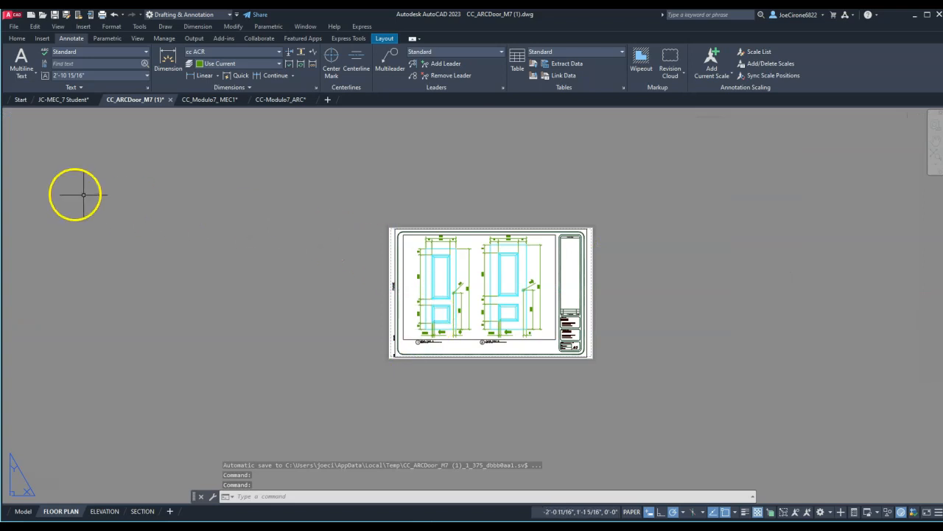
{"action": "left_click", "coordinate": [22, 514]}
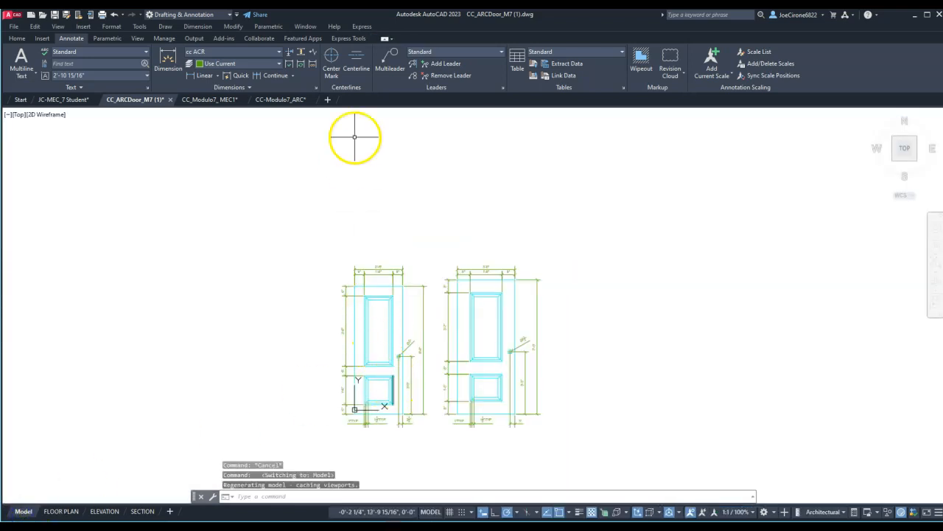
Step: Change the Door layer's color to blue, index color 5
{"action": "left_click", "coordinate": [16, 39]}
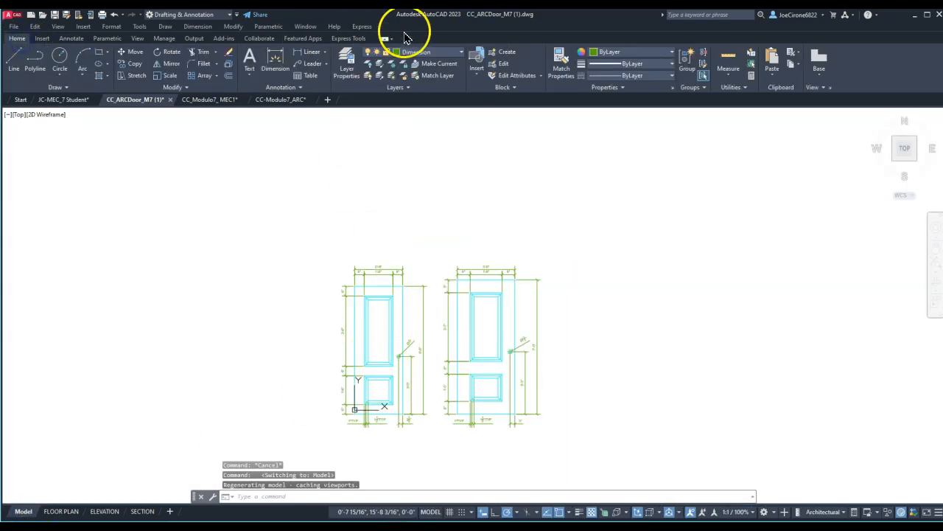
{"action": "left_click", "coordinate": [451, 53]}
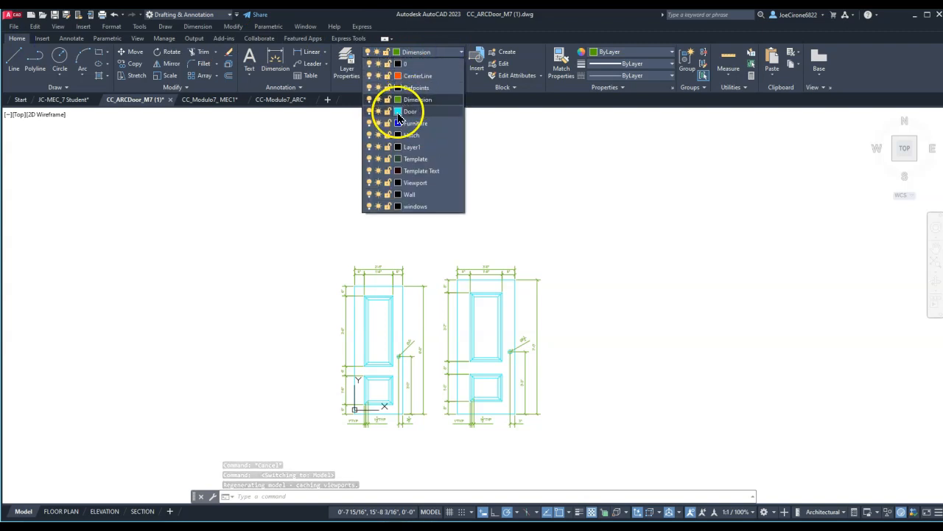
{"action": "left_click", "coordinate": [398, 111]}
{"action": "left_click", "coordinate": [433, 290]}
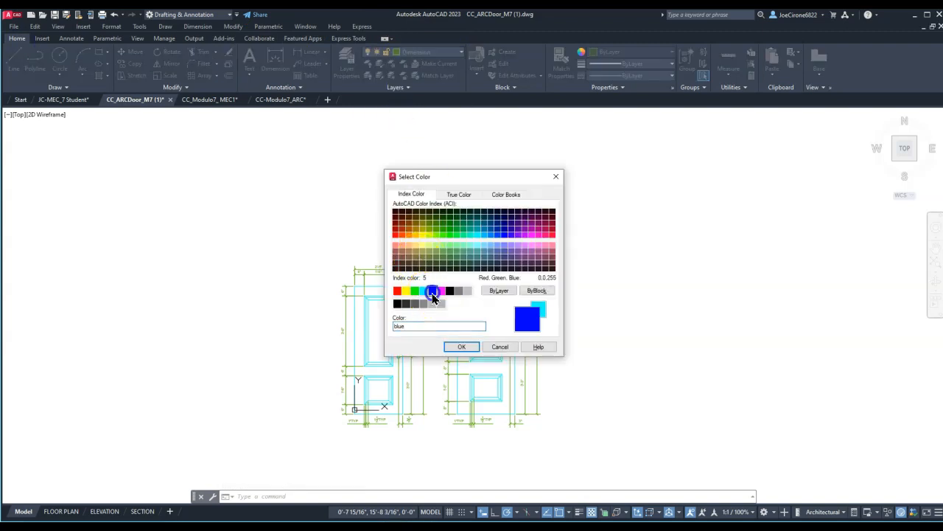
{"action": "left_click", "coordinate": [461, 347]}
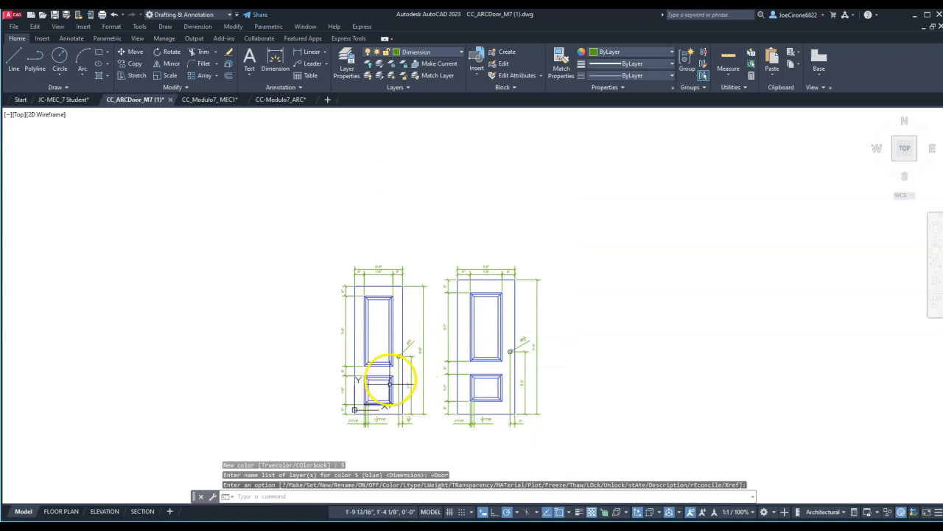
{"action": "scroll", "coordinate": [375, 361], "scroll_direction": "up", "scroll_amount": 2}
{"action": "middle_click_drag", "start_coordinate": [389, 311], "coordinate": [392, 265]}
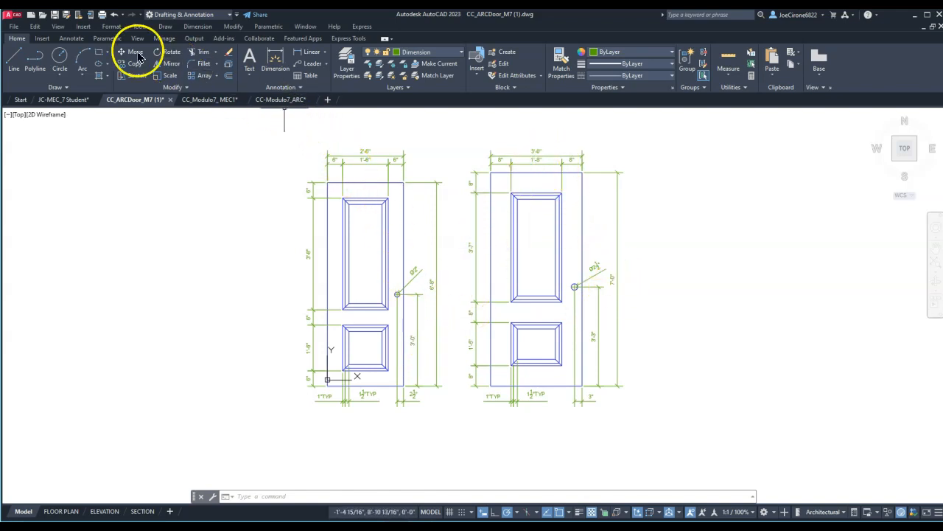
Step: Open the Standard dimension style for modification from the Dimension Style Manager and show its line settings
{"action": "left_click", "coordinate": [70, 39]}
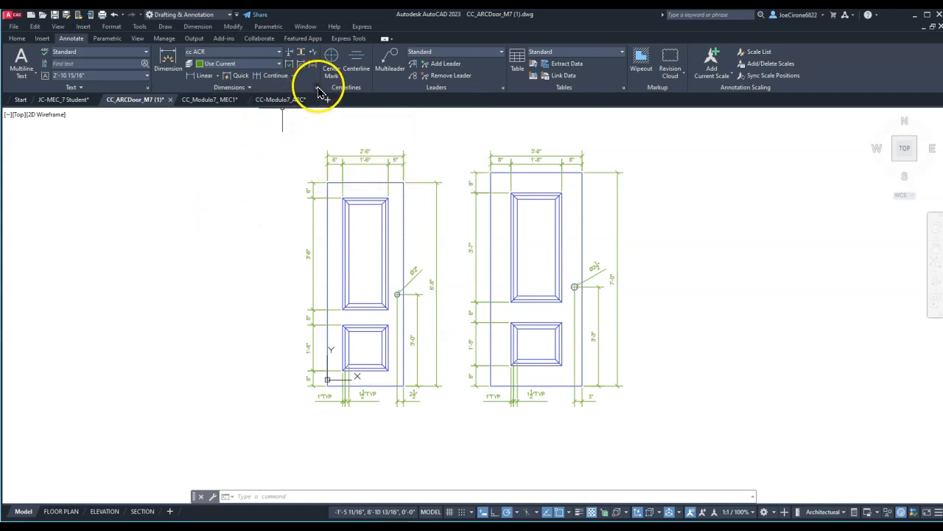
{"action": "left_click", "coordinate": [318, 89]}
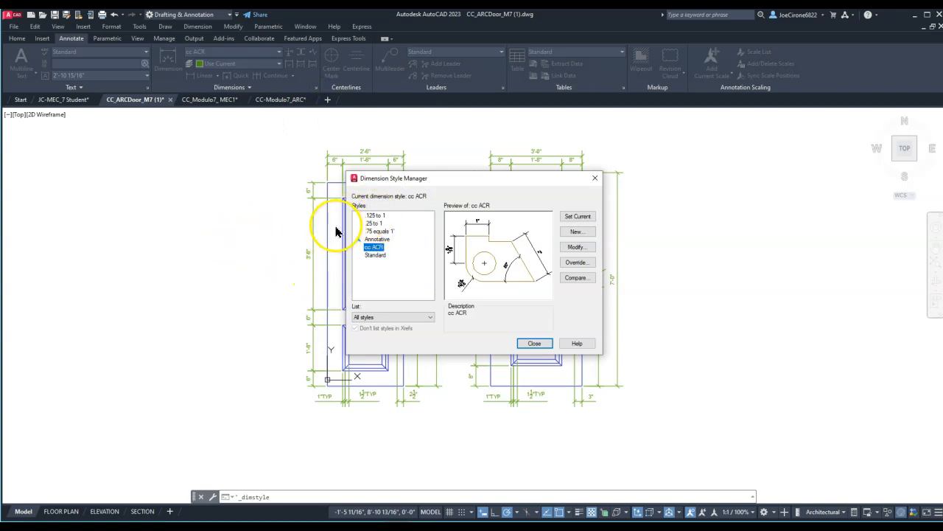
{"action": "left_click", "coordinate": [374, 254]}
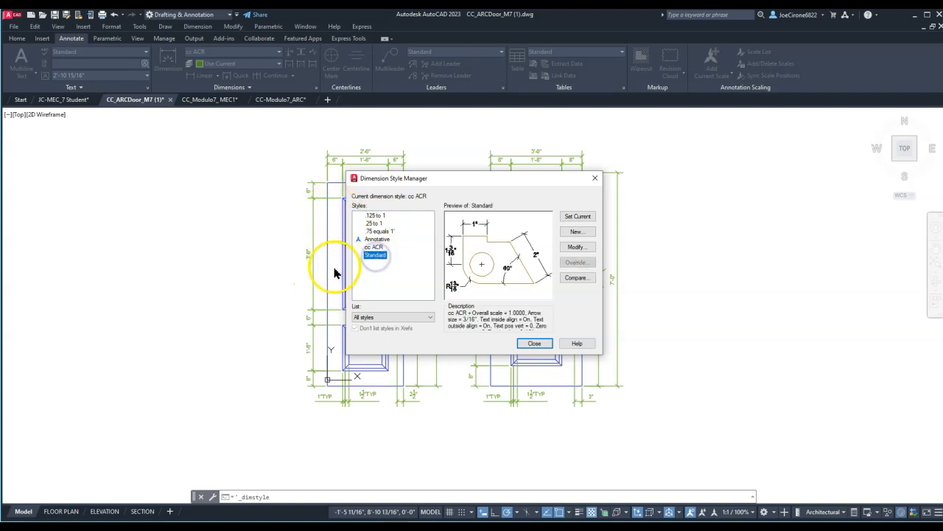
{"action": "left_click", "coordinate": [577, 247]}
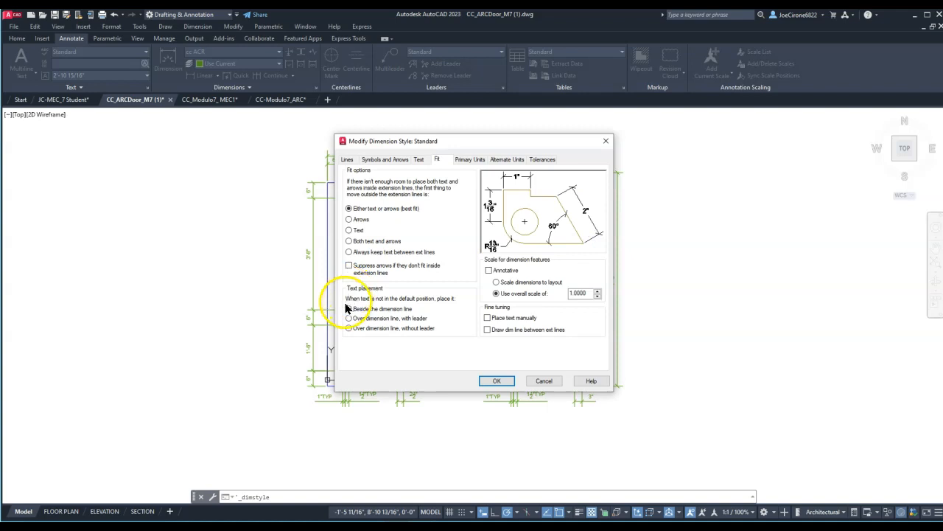
{"action": "left_click", "coordinate": [346, 160]}
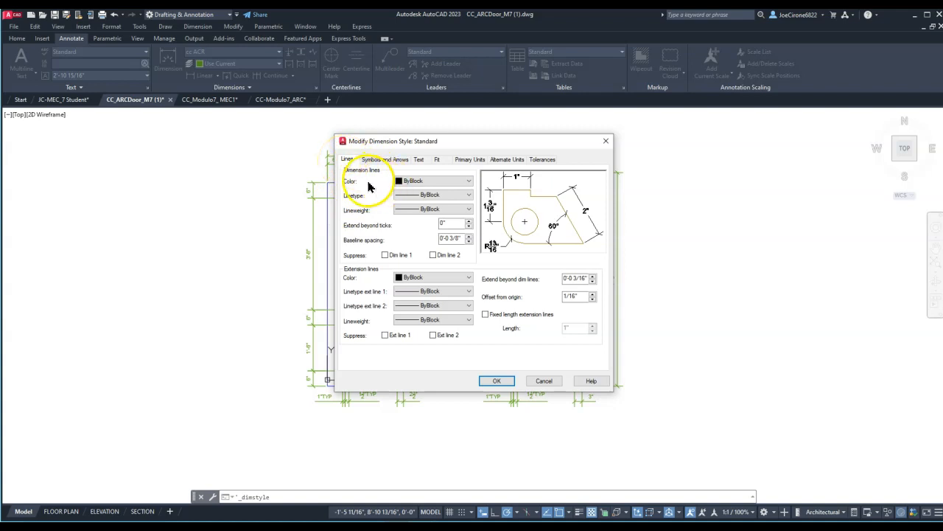
{"action": "left_click", "coordinate": [420, 196]}
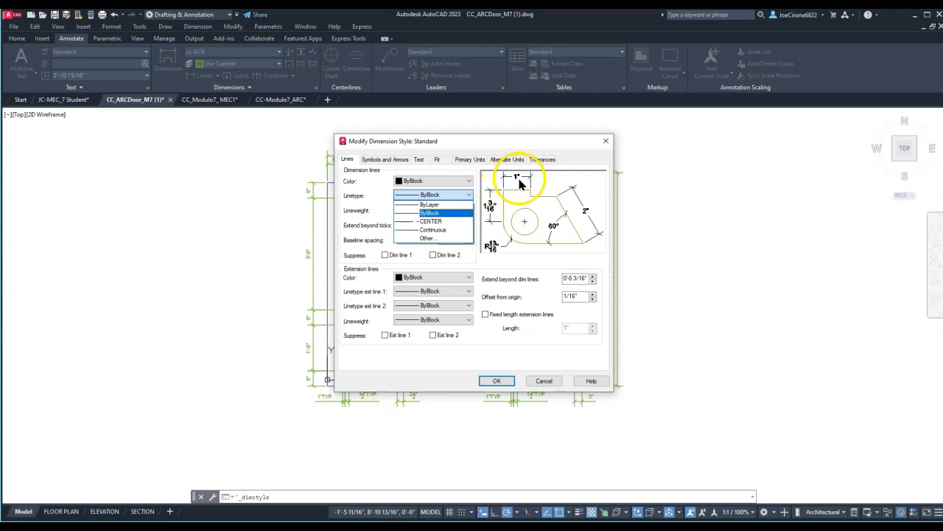
{"action": "left_click", "coordinate": [214, 213]}
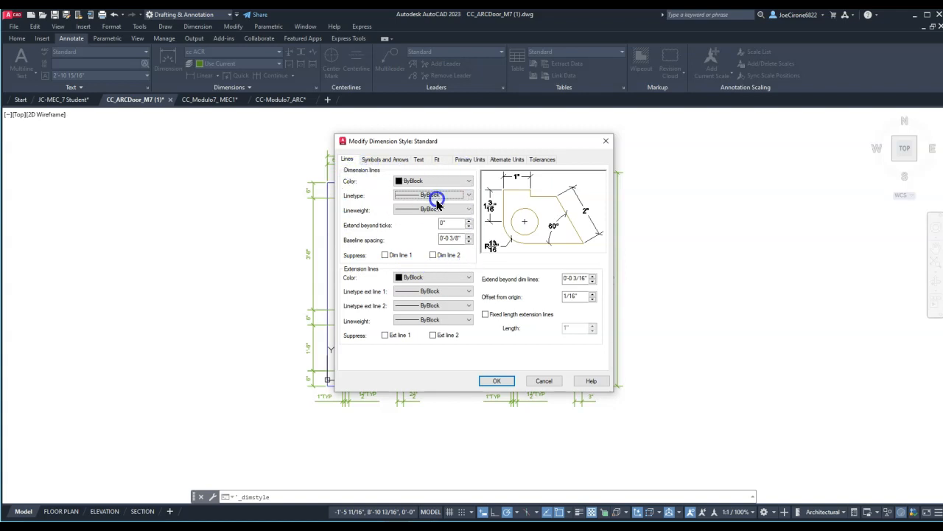
{"action": "left_click", "coordinate": [382, 291]}
{"action": "left_click", "coordinate": [428, 305]}
{"action": "left_click", "coordinate": [453, 325]}
Step: Try red for the Standard style's dimension lines, and set their color to ByLayer
{"action": "left_click", "coordinate": [469, 183]}
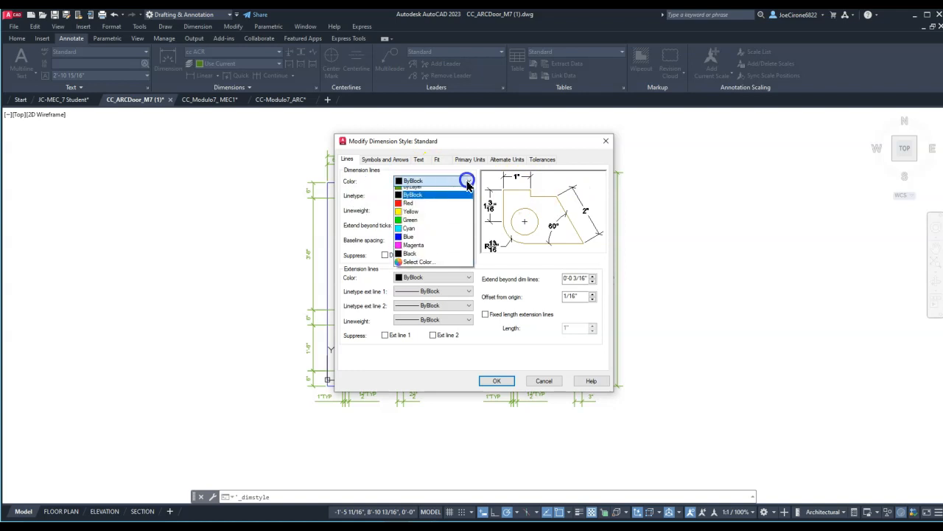
{"action": "left_click", "coordinate": [435, 210]}
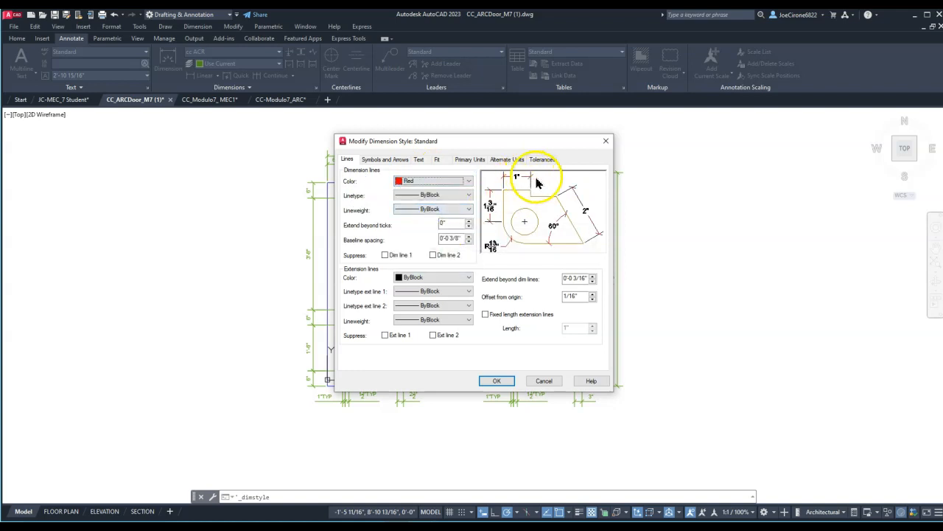
{"action": "left_click", "coordinate": [468, 181]}
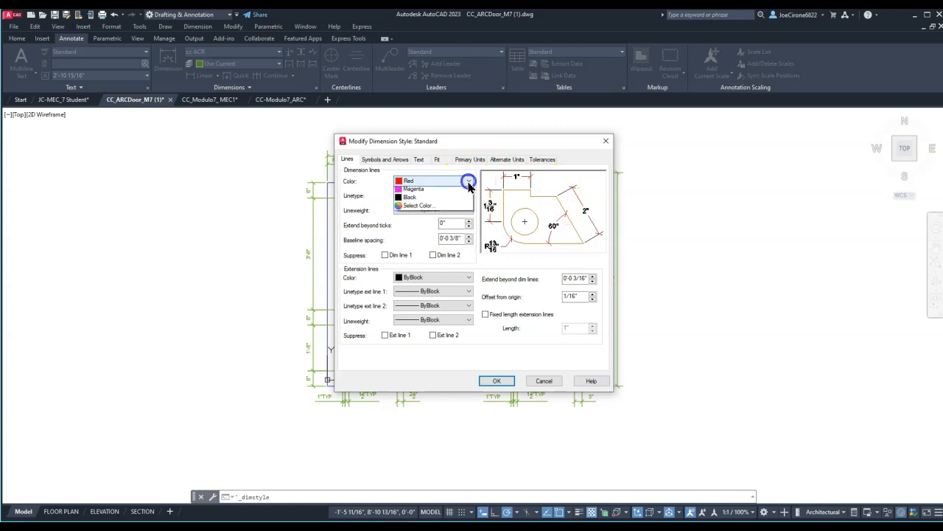
{"action": "left_click", "coordinate": [445, 193]}
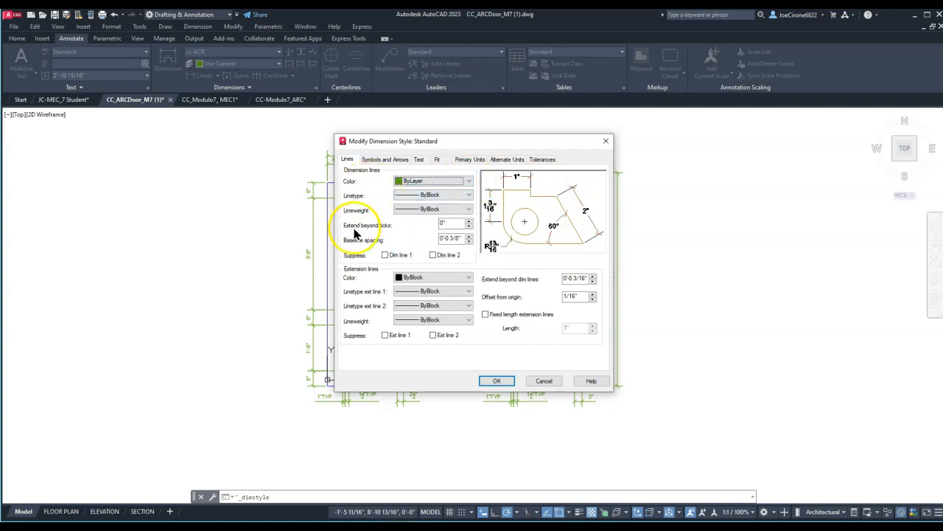
Step: Set both the first and second arrowheads of the Standard dimension style to Architectural tick
{"action": "left_click", "coordinate": [376, 161]}
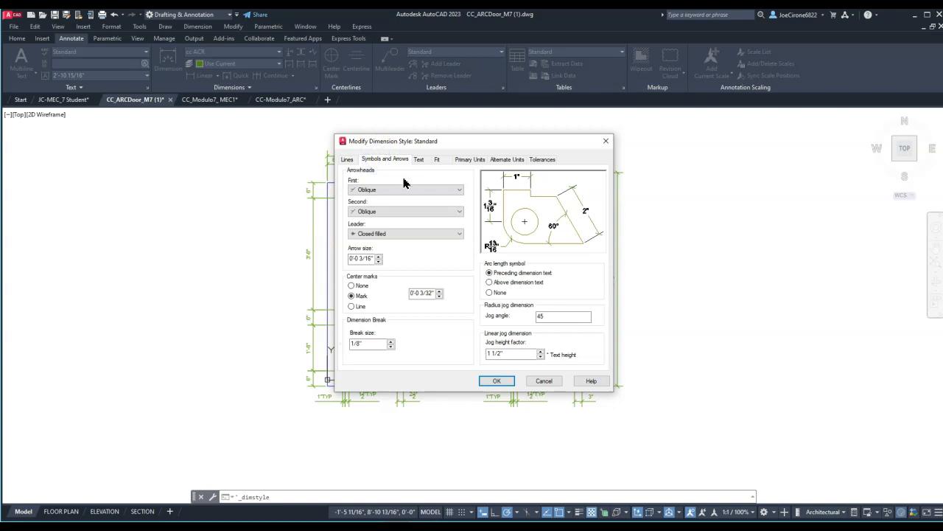
{"action": "left_click", "coordinate": [458, 190]}
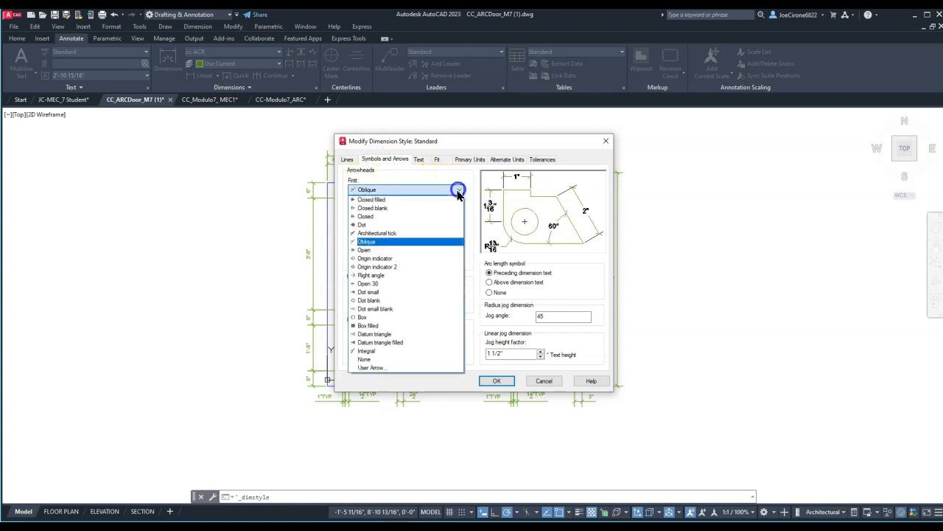
{"action": "left_click", "coordinate": [401, 233]}
{"action": "left_click", "coordinate": [458, 213]}
{"action": "left_click", "coordinate": [423, 259]}
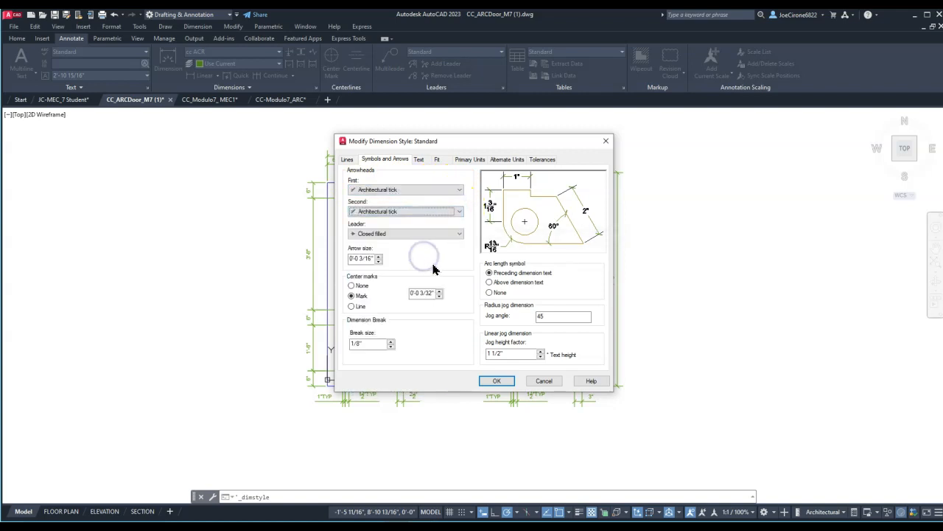
Step: Try Dot for the dimension arrowheads, and return both to Architectural tick
{"action": "left_click", "coordinate": [459, 190]}
{"action": "left_click", "coordinate": [426, 224]}
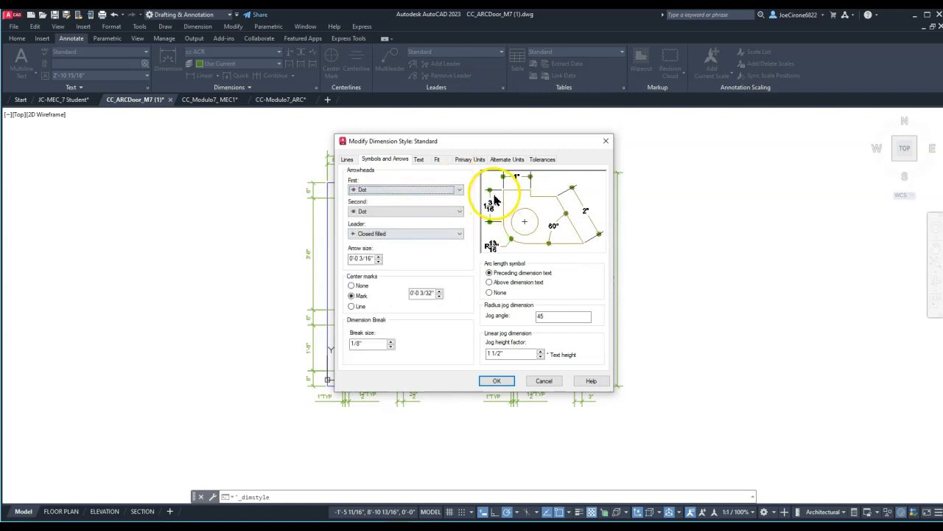
{"action": "left_click", "coordinate": [461, 191]}
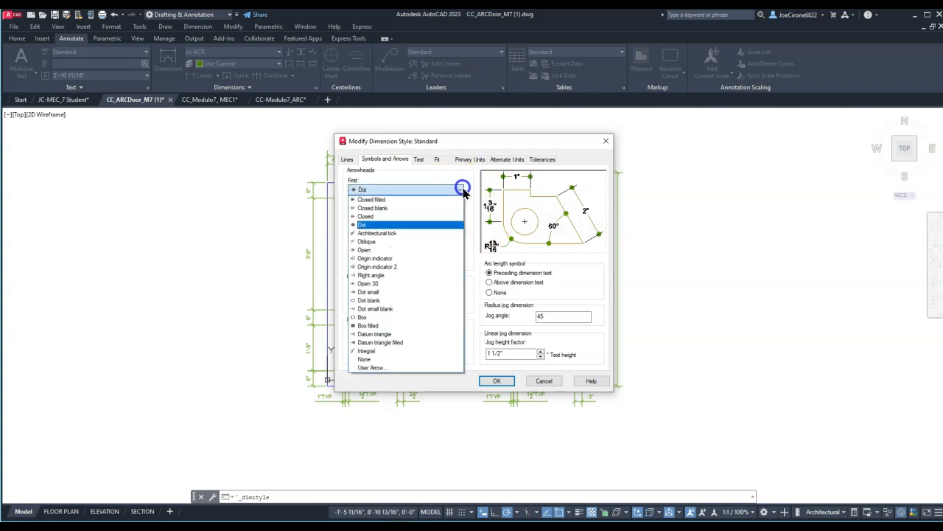
{"action": "left_click", "coordinate": [425, 233]}
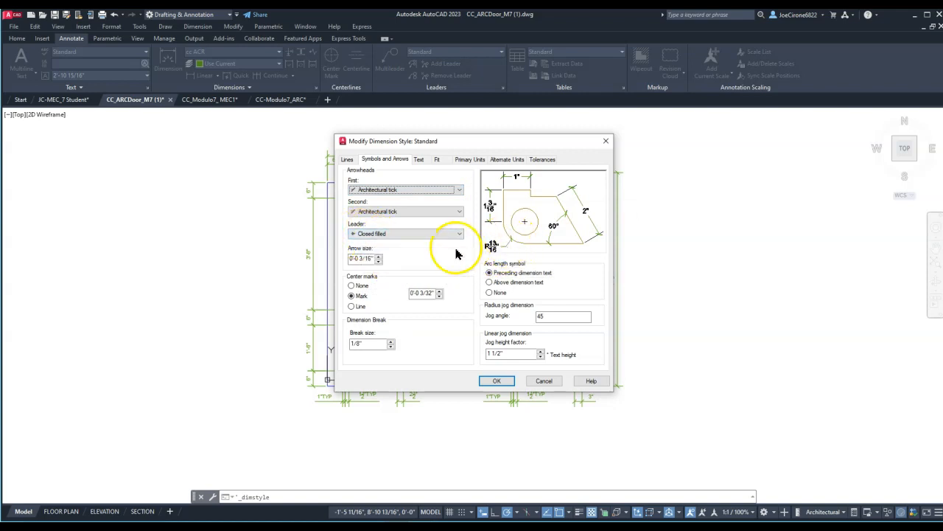
Step: Set the leader arrowhead to Closed filled and the center marks to Mark
{"action": "left_click", "coordinate": [460, 234]}
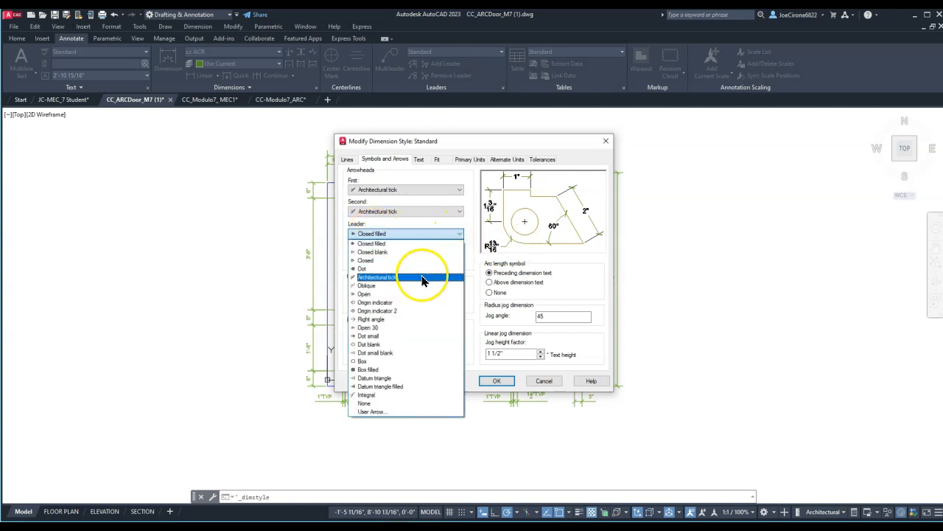
{"action": "left_click", "coordinate": [416, 244]}
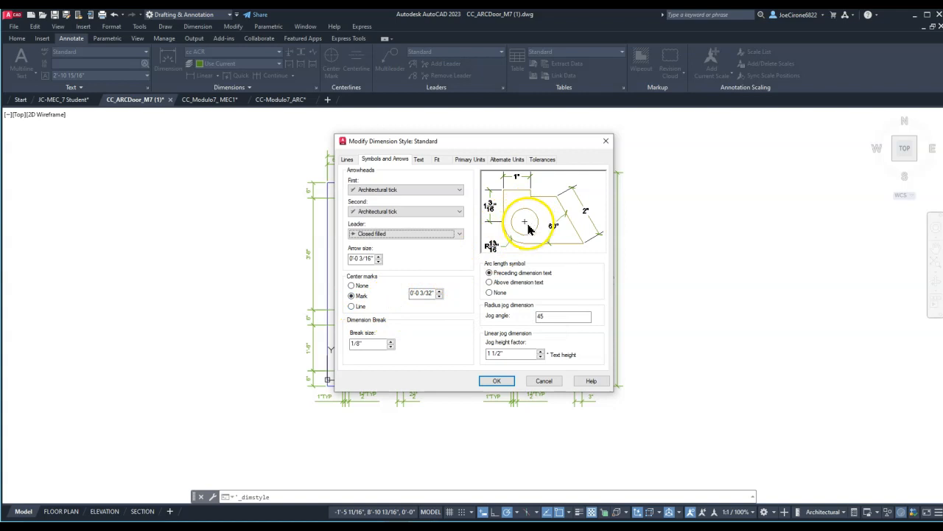
{"action": "left_click", "coordinate": [353, 296]}
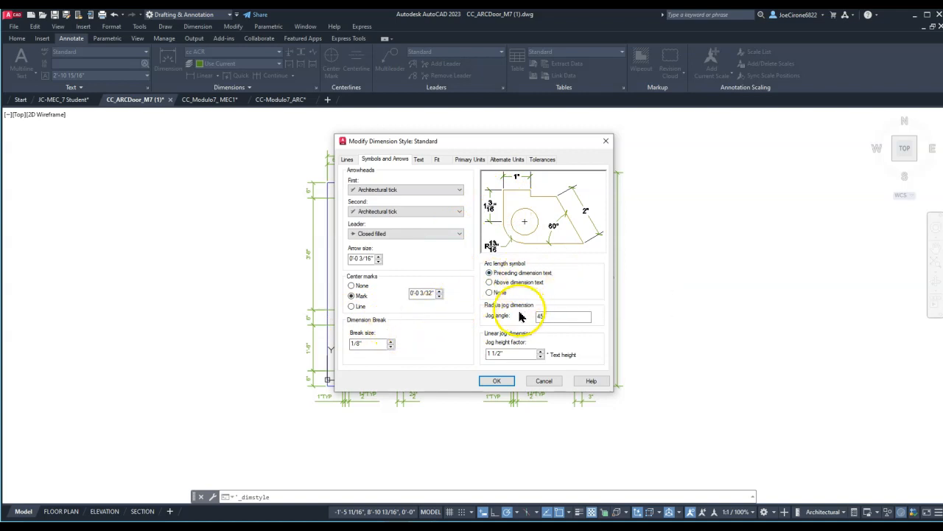
Step: Change the font of the Standard text style used by the dimensions to CityBlueprint and apply it
{"action": "left_click", "coordinate": [419, 160]}
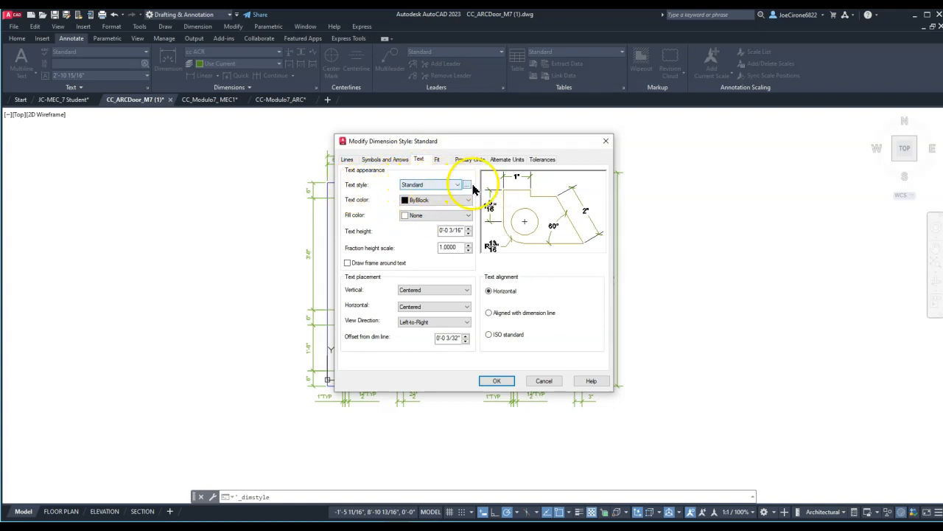
{"action": "left_click", "coordinate": [468, 188]}
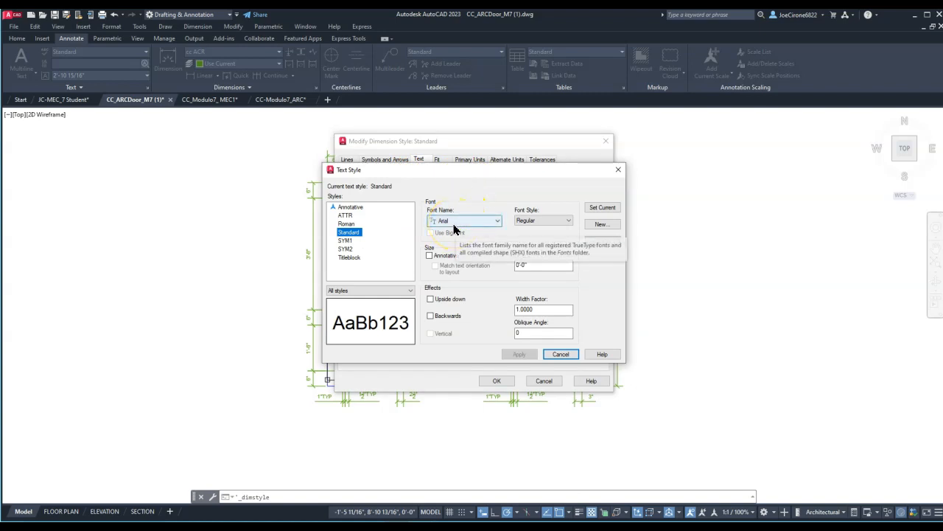
{"action": "left_click", "coordinate": [497, 221]}
{"action": "left_click_drag", "start_coordinate": [522, 269], "coordinate": [524, 308]}
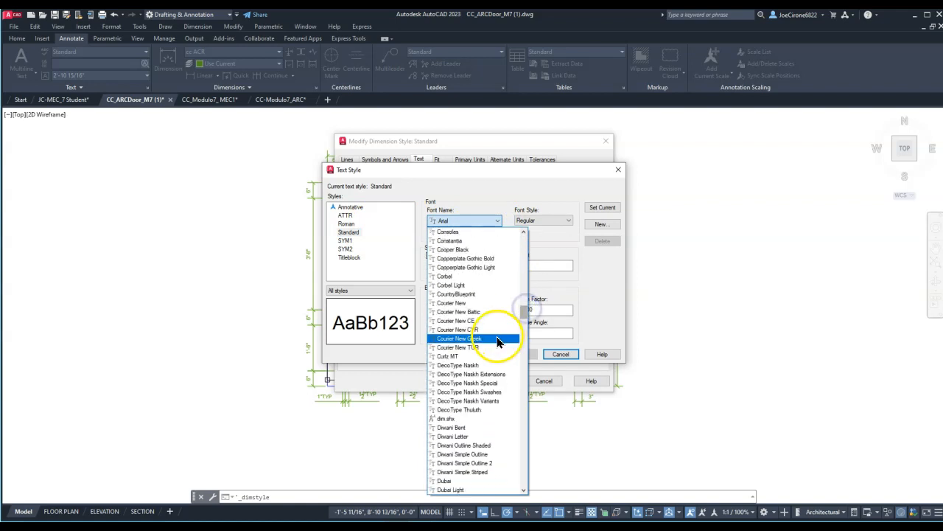
{"action": "scroll", "coordinate": [457, 295], "scroll_direction": "up", "scroll_amount": 5}
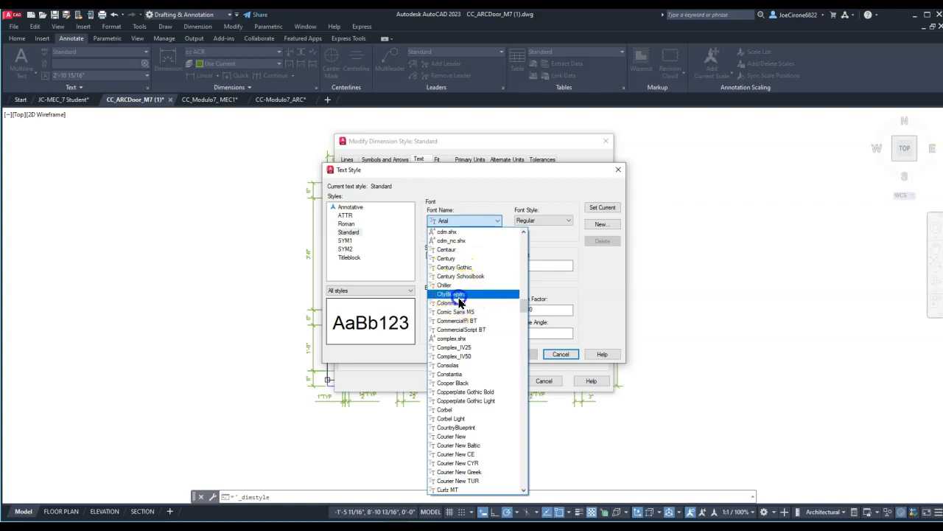
{"action": "left_click", "coordinate": [455, 285]}
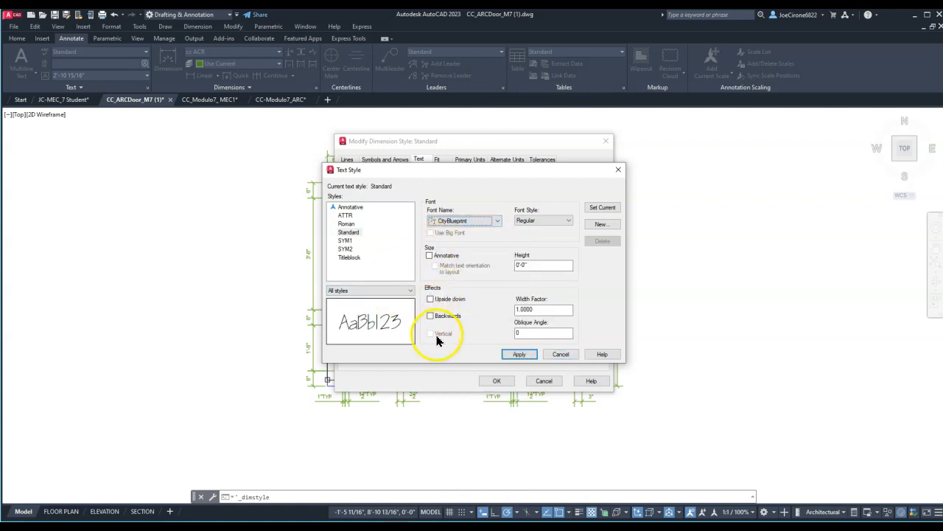
{"action": "double_click", "coordinate": [522, 264]}
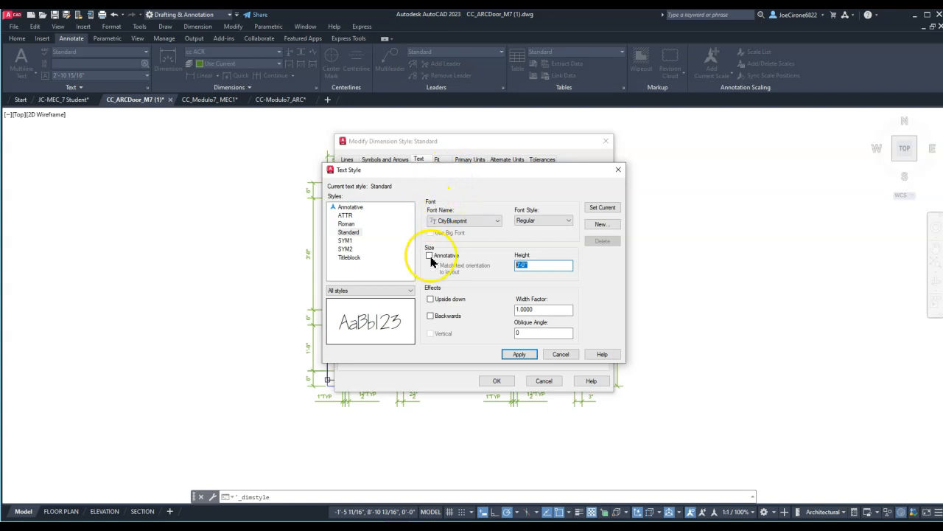
{"action": "left_click", "coordinate": [517, 356]}
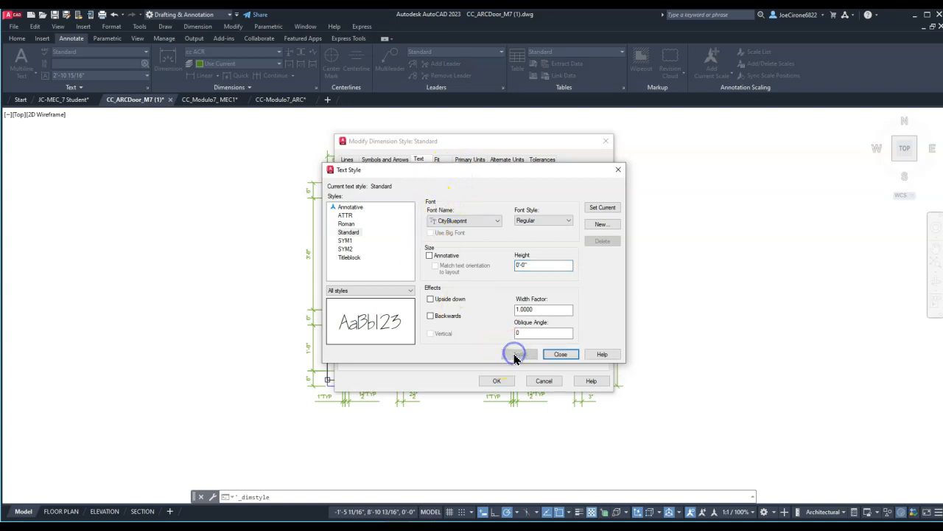
{"action": "left_click", "coordinate": [560, 355]}
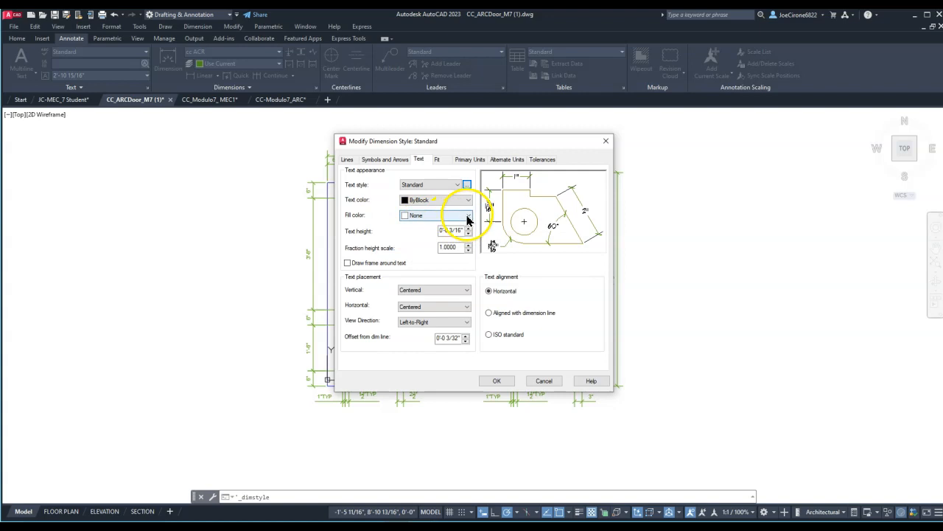
Step: Set the Standard dimension style's text height to .125 (1/8")
{"action": "left_click", "coordinate": [462, 230]}
{"action": "left_click_drag", "start_coordinate": [463, 231], "coordinate": [429, 231]}
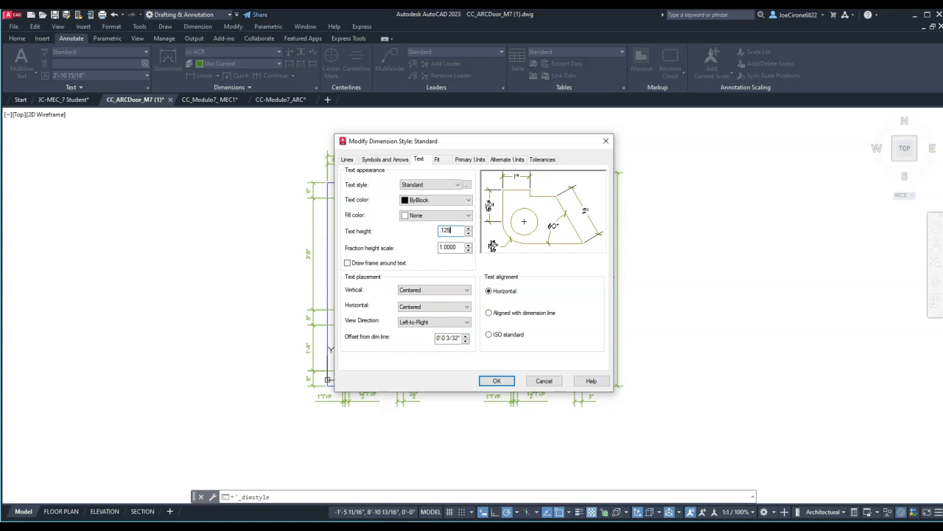
{"action": "left_click", "coordinate": [458, 247]}
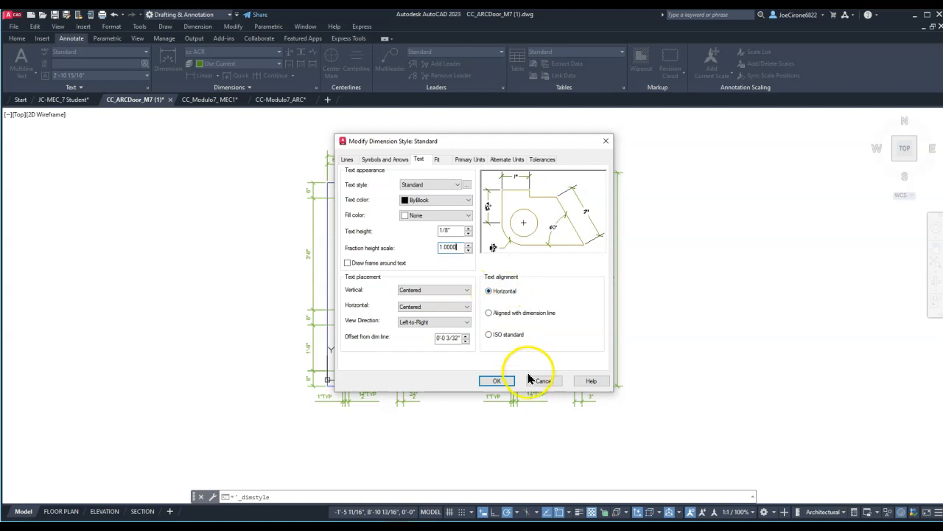
Step: Inspect the overall scale for dimension features in the Standard style's fit settings
{"action": "left_click", "coordinate": [437, 160]}
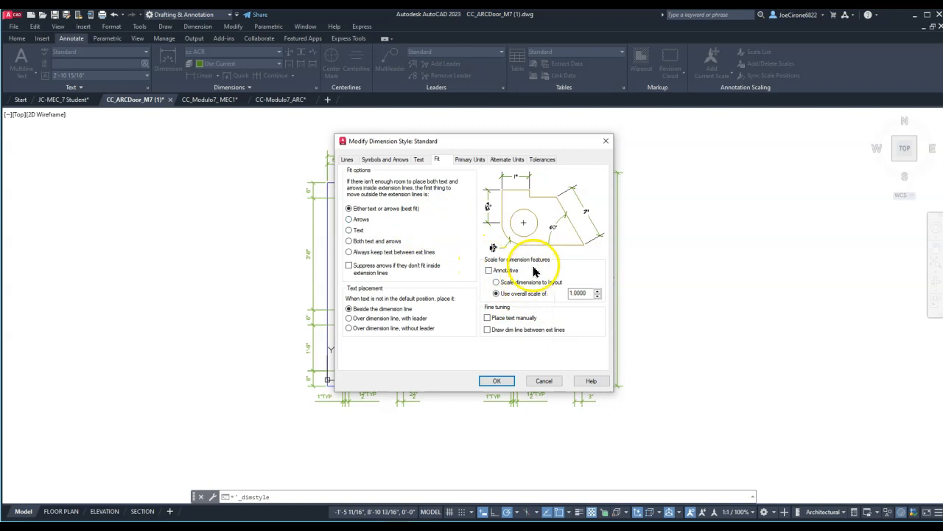
{"action": "double_click", "coordinate": [580, 294]}
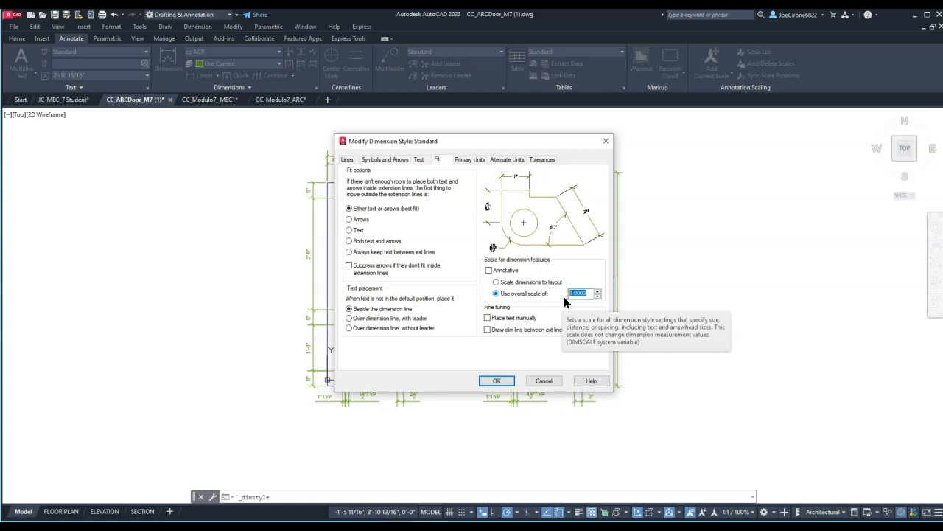
{"action": "left_click", "coordinate": [578, 292]}
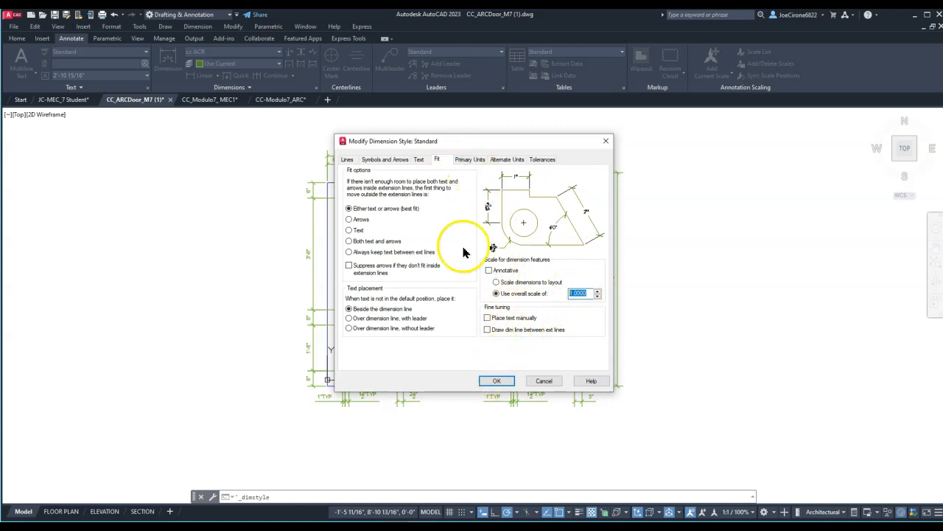
Step: Accept the Standard style's changes, make it the current dimension style and close the Dimension Style Manager
{"action": "left_click", "coordinate": [493, 382]}
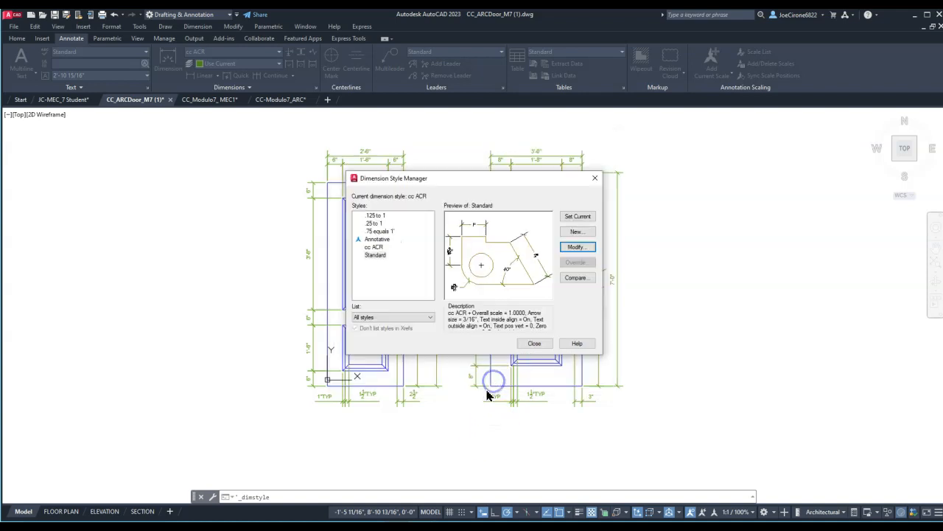
{"action": "left_click", "coordinate": [573, 220]}
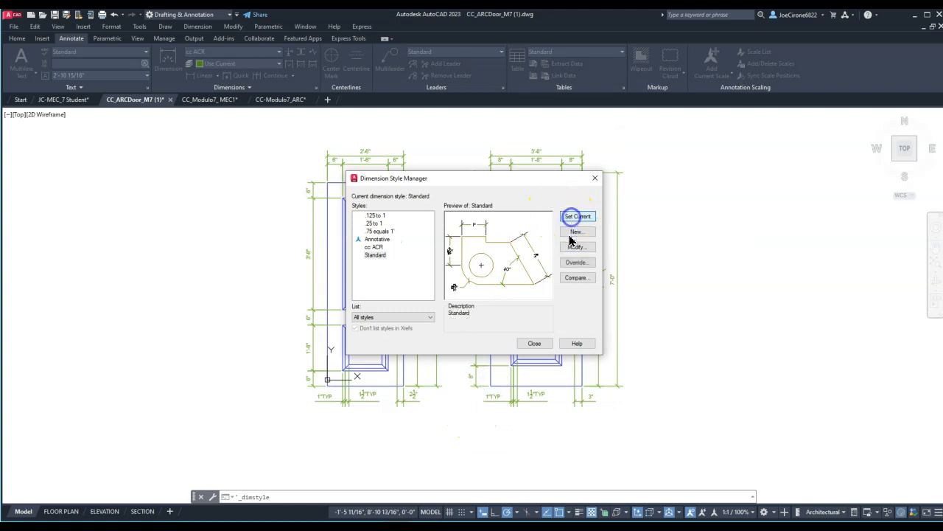
{"action": "left_click", "coordinate": [538, 344]}
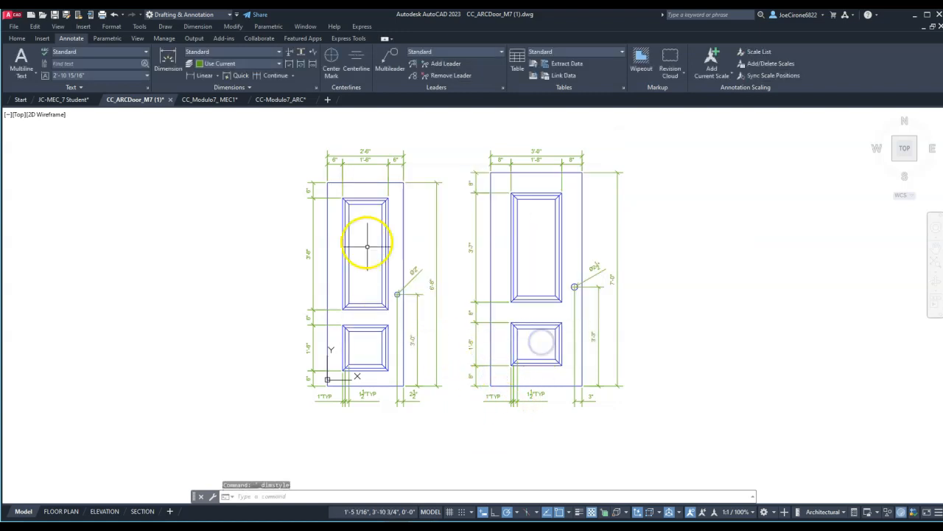
Step: Turn off the current Dimension layer, confirming that the current layer should be switched off
{"action": "left_click", "coordinate": [19, 41]}
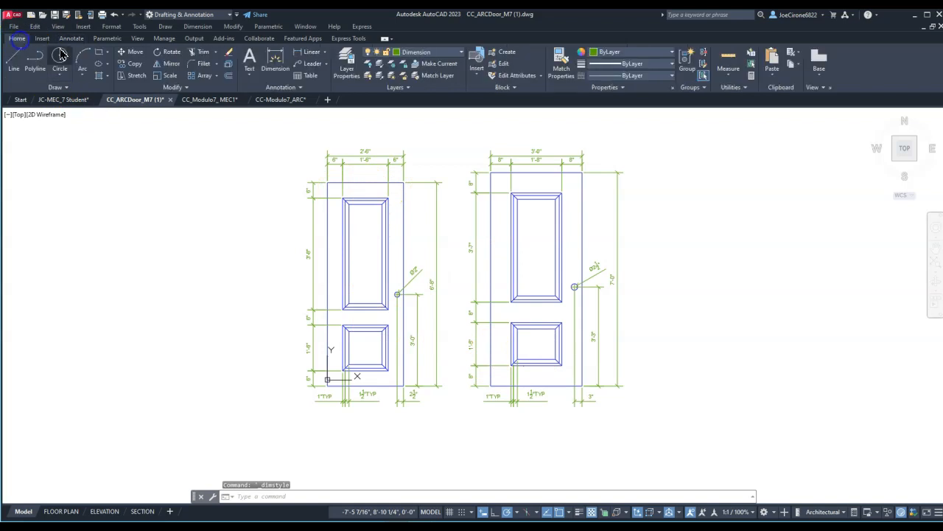
{"action": "left_click", "coordinate": [458, 53]}
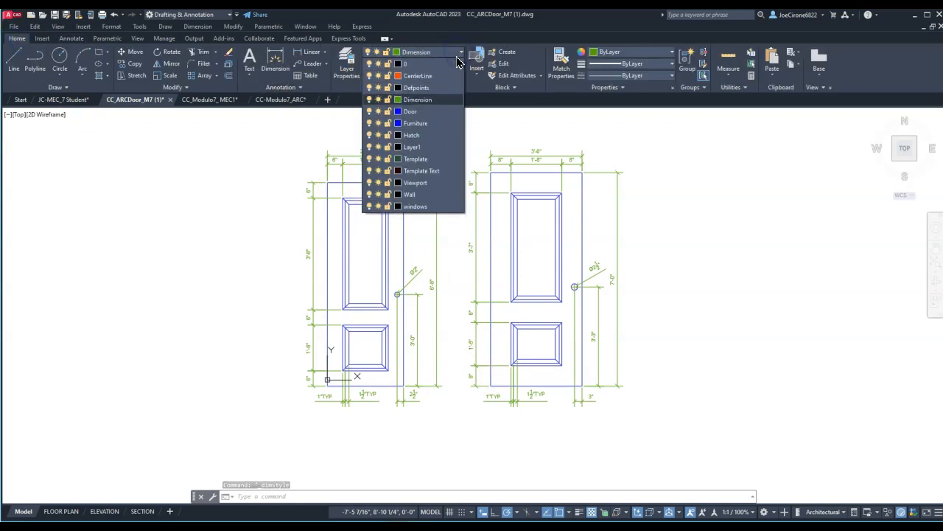
{"action": "left_click", "coordinate": [369, 100]}
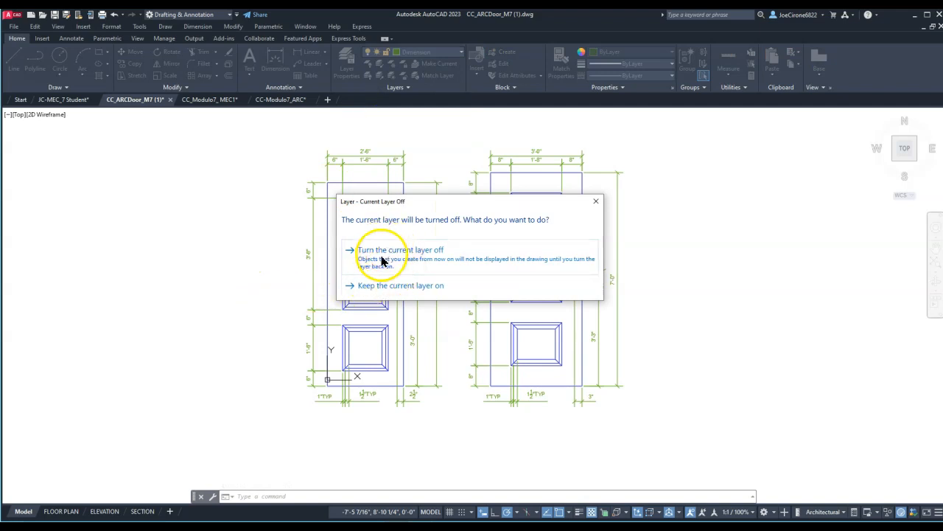
{"action": "left_click", "coordinate": [383, 252]}
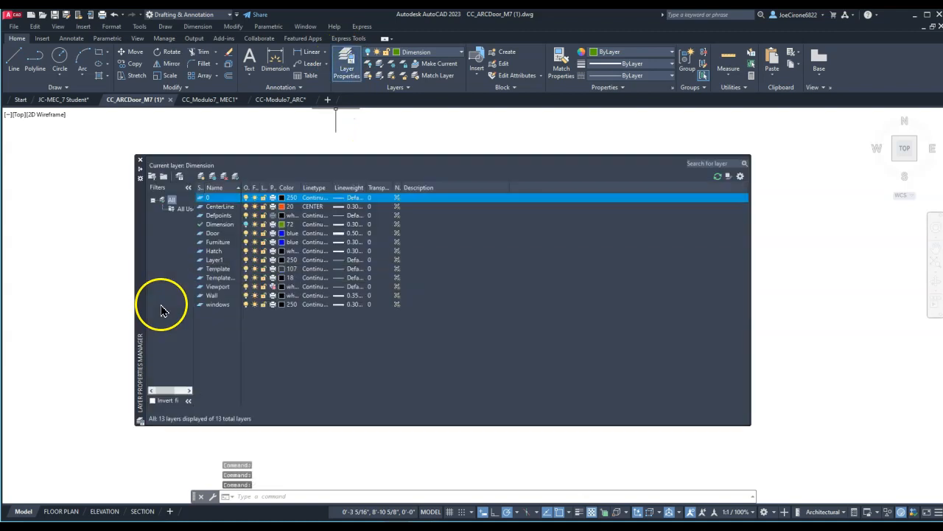
Step: Create a new layer based on the Dimension layer's properties and make it current, keeping the new layer turned on
{"action": "left_click", "coordinate": [219, 224]}
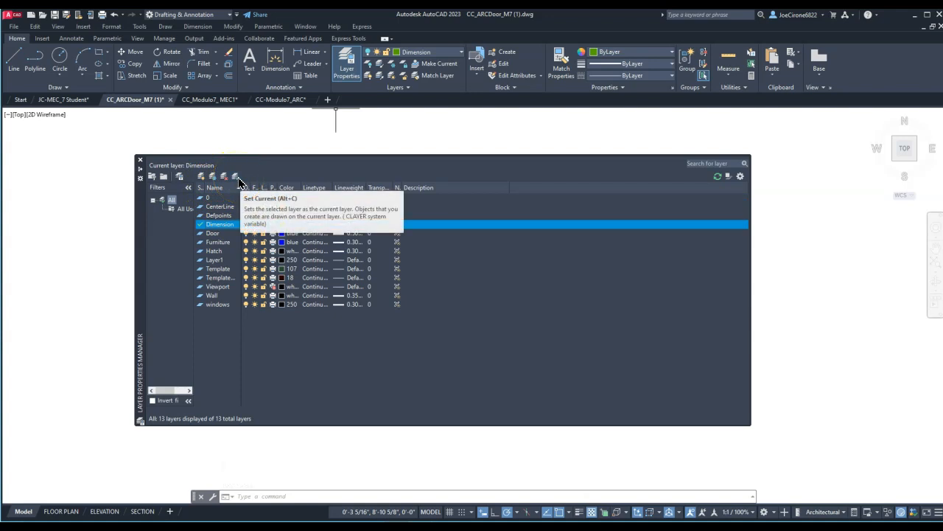
{"action": "left_click", "coordinate": [202, 177]}
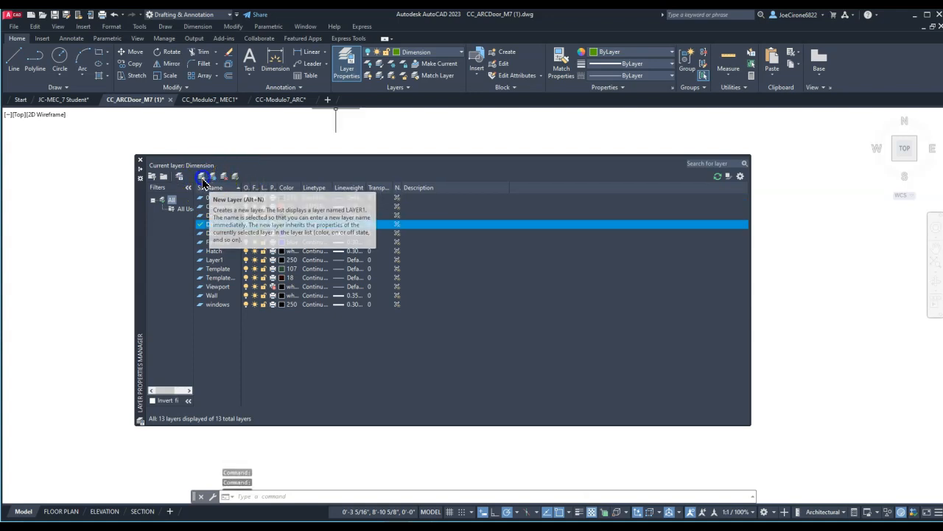
{"action": "left_click", "coordinate": [506, 242]}
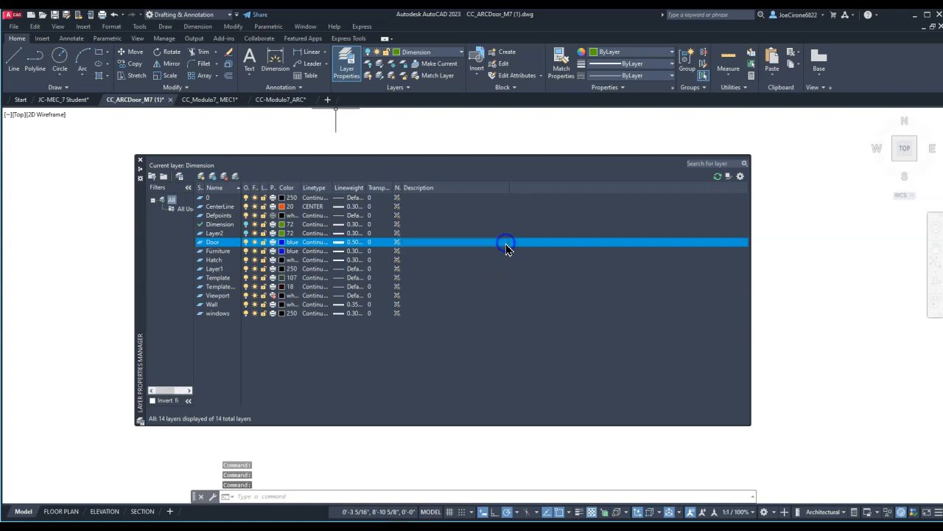
{"action": "left_click", "coordinate": [220, 234]}
{"action": "double_click", "coordinate": [221, 233]}
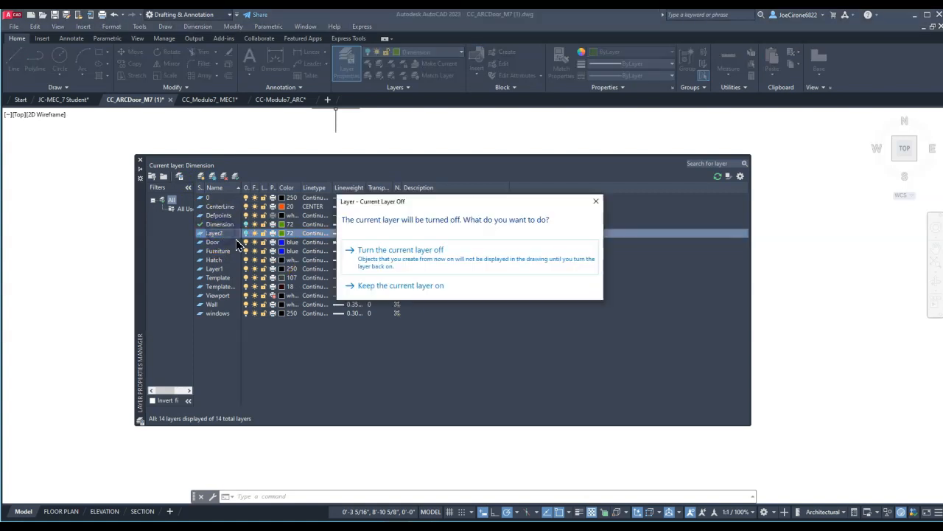
{"action": "left_click", "coordinate": [404, 284]}
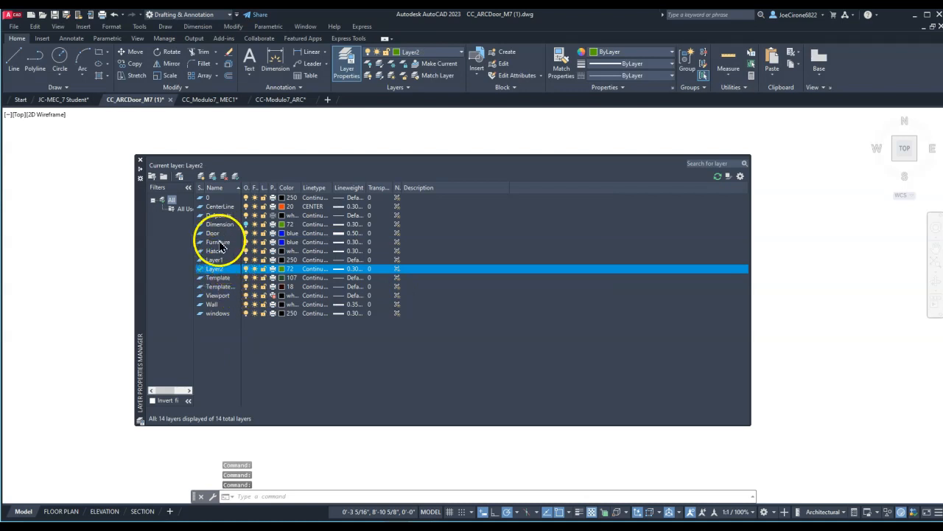
Step: Rename the new current layer as Dim2 and close the Layer Properties Manager
{"action": "right_click", "coordinate": [224, 269]}
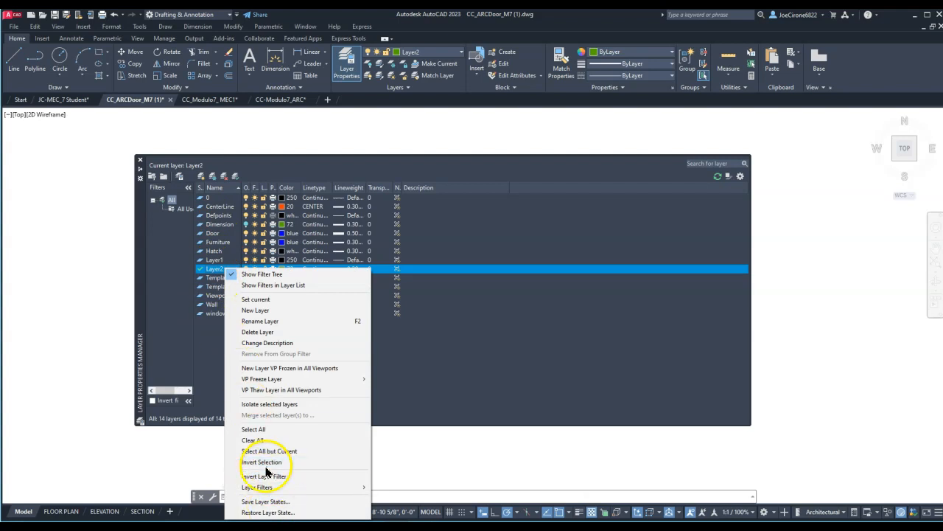
{"action": "key", "text": "Escape"}
{"action": "key", "text": "Escape"}
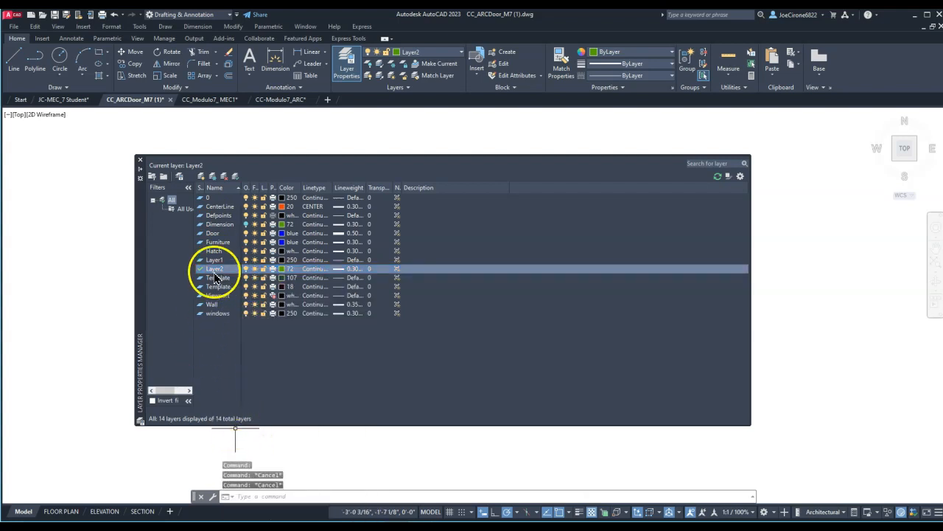
{"action": "right_click", "coordinate": [216, 270]}
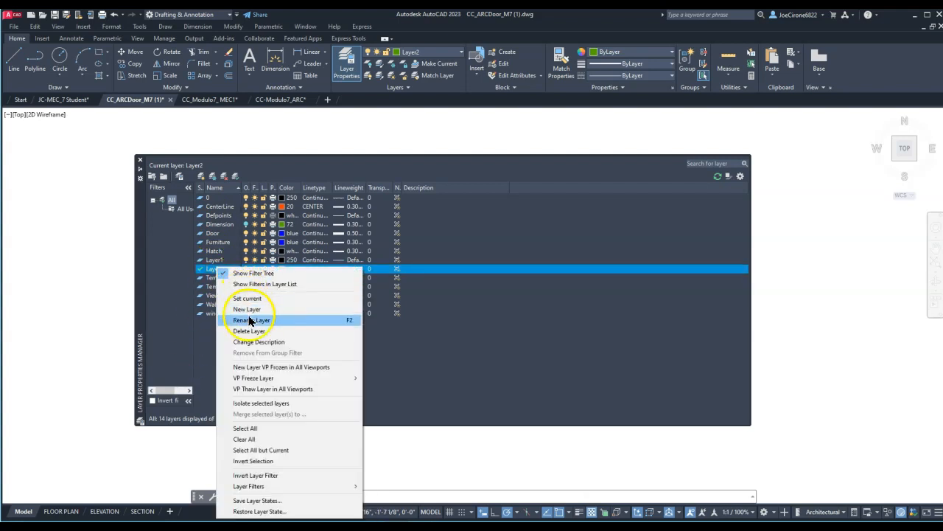
{"action": "left_click", "coordinate": [247, 320]}
{"action": "type", "text": "Dim"}
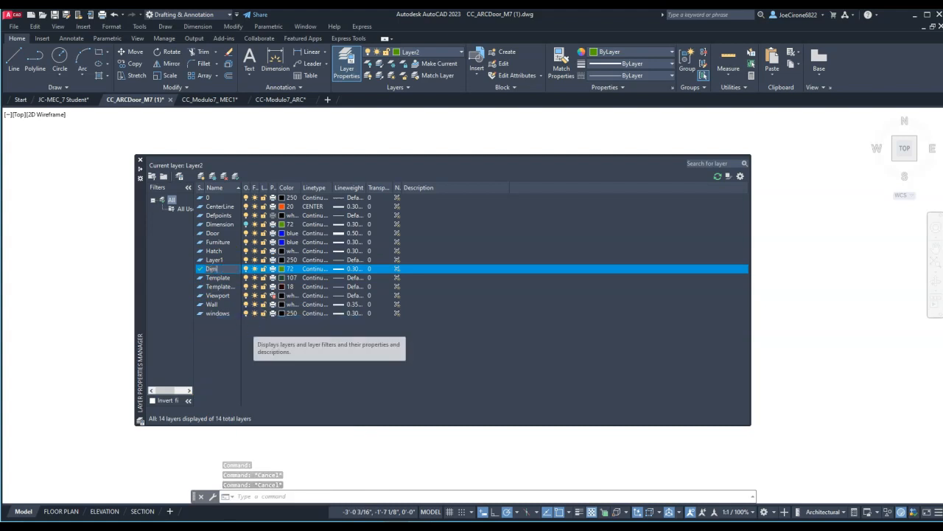
{"action": "type", "text": "2"}
{"action": "key", "text": "Return"}
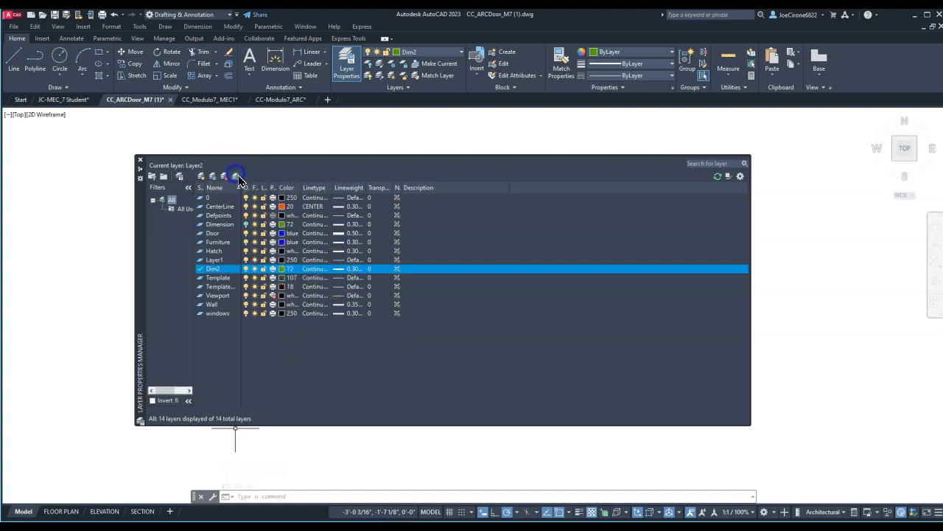
{"action": "left_click", "coordinate": [140, 161]}
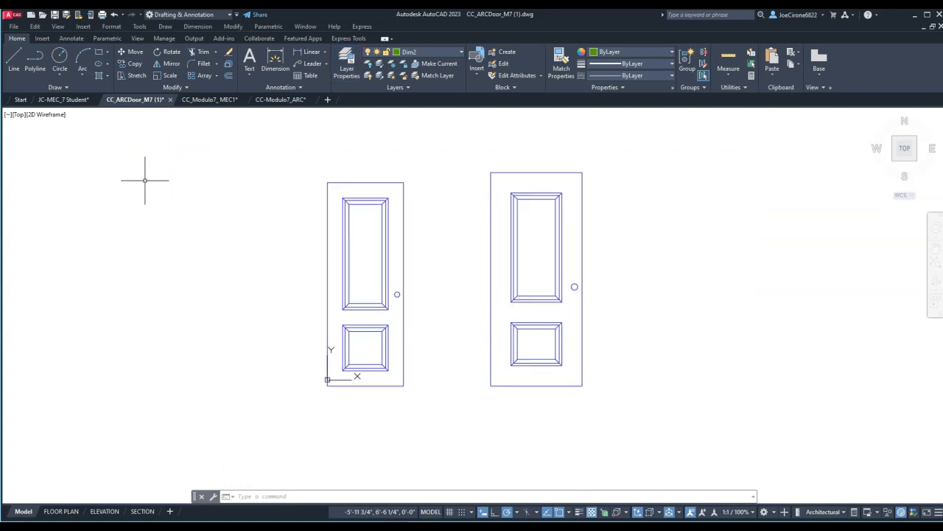
Step: Choose Standard as the active dimension style from the available annotation dimension styles
{"action": "left_click", "coordinate": [74, 40]}
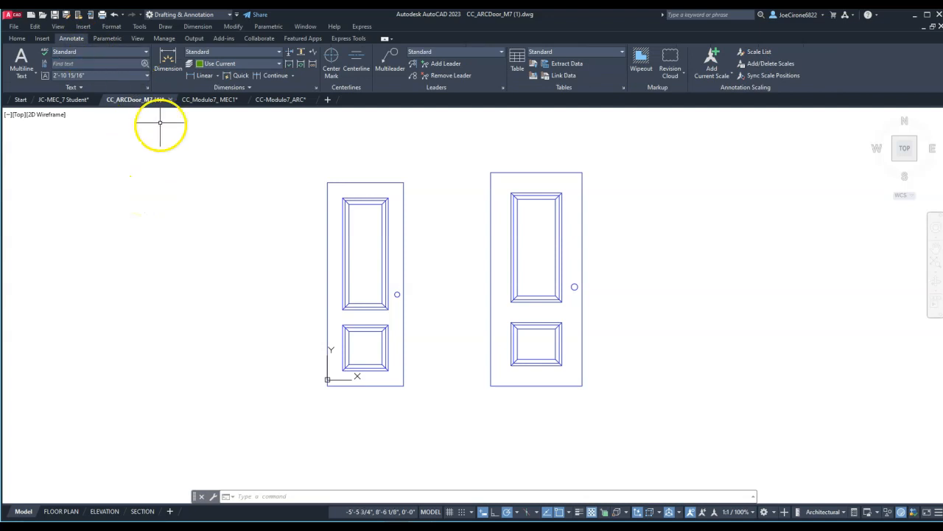
{"action": "left_click", "coordinate": [249, 89]}
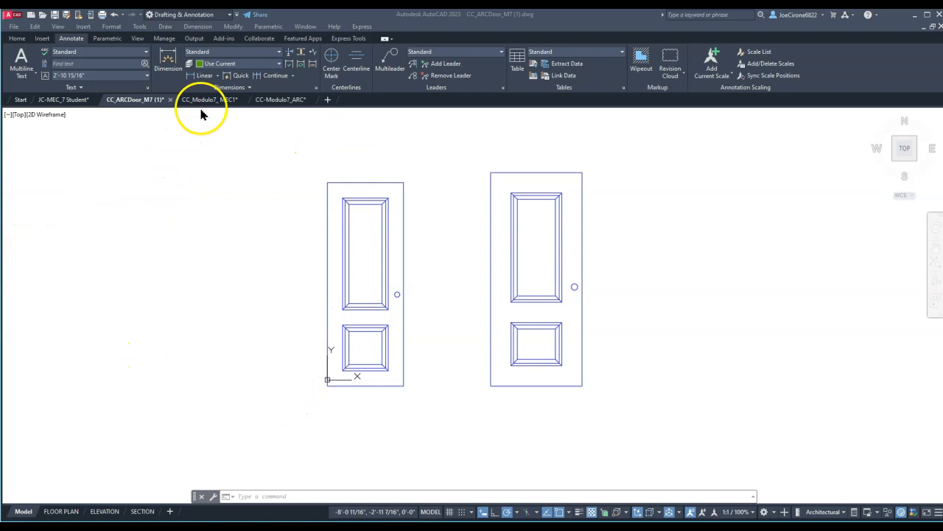
{"action": "left_click", "coordinate": [279, 53]}
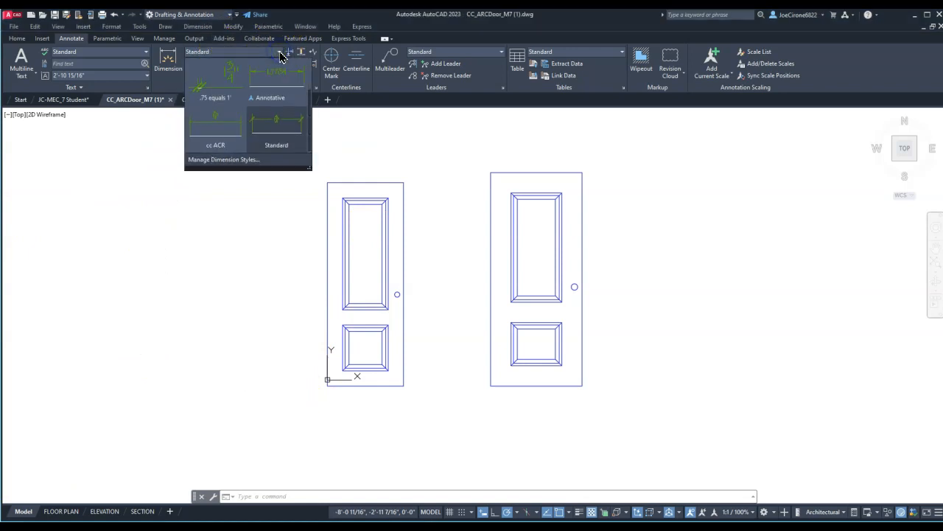
{"action": "scroll", "coordinate": [290, 129], "scroll_direction": "up", "scroll_amount": 1}
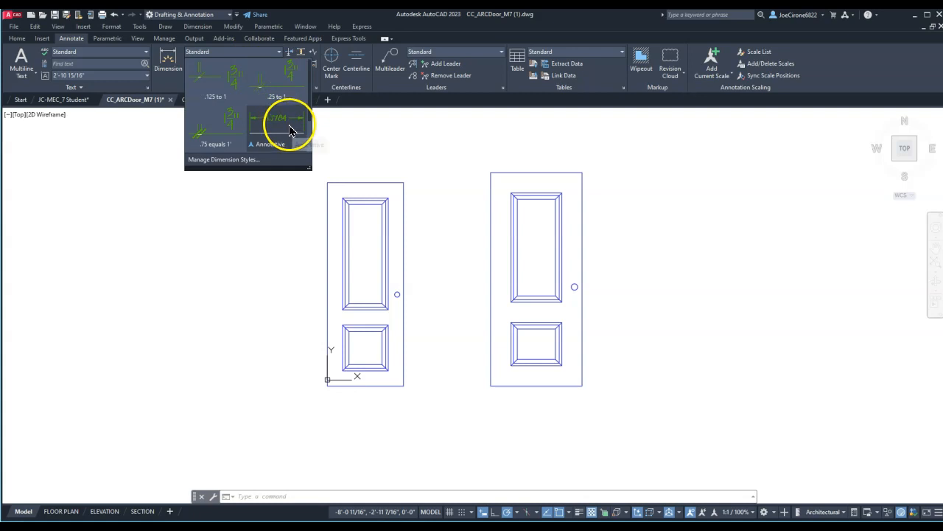
{"action": "scroll", "coordinate": [258, 133], "scroll_direction": "down", "scroll_amount": 1}
{"action": "scroll", "coordinate": [258, 132], "scroll_direction": "down", "scroll_amount": 1}
{"action": "left_click", "coordinate": [278, 140]}
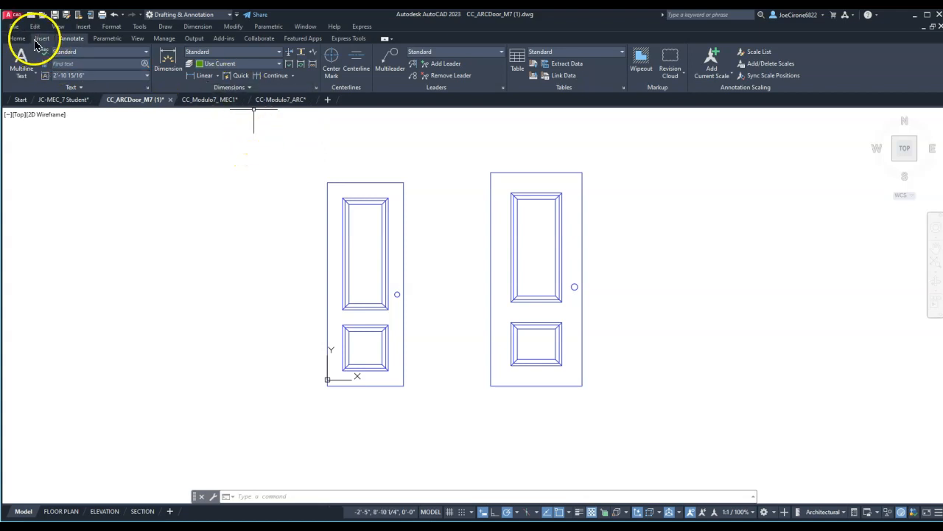
Step: Dimension the width of the wider door along its top edge, placing the dimension above it, and check its text size
{"action": "left_click", "coordinate": [170, 59]}
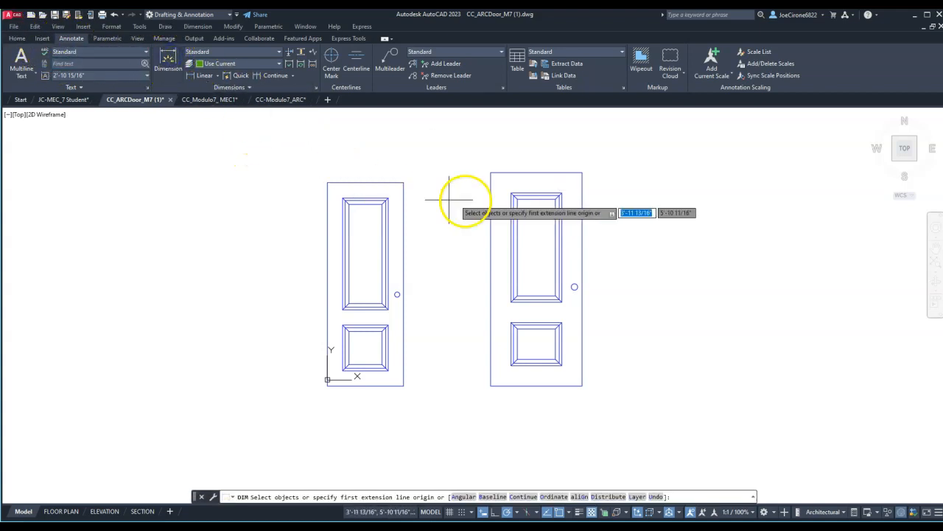
{"action": "left_click", "coordinate": [526, 172]}
{"action": "left_click", "coordinate": [537, 155]}
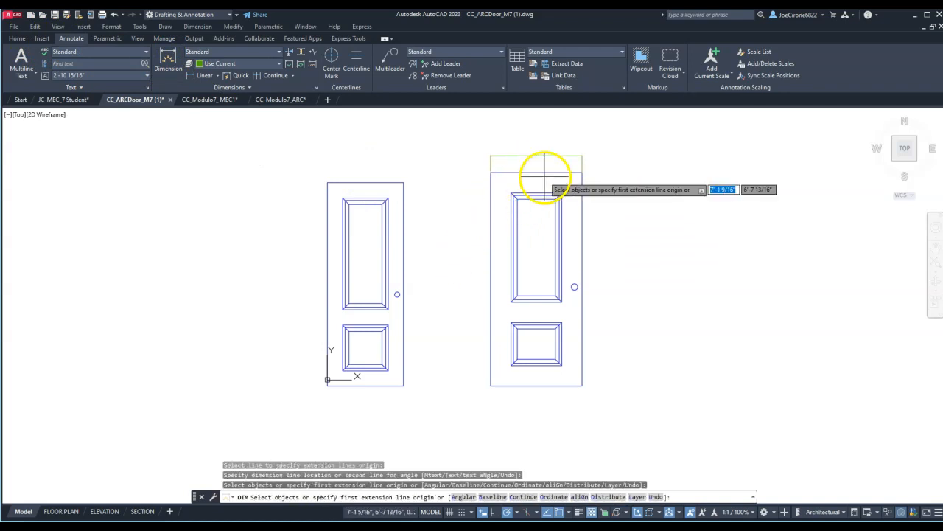
{"action": "key", "text": "Return"}
{"action": "scroll", "coordinate": [538, 151], "scroll_direction": "up", "scroll_amount": 8}
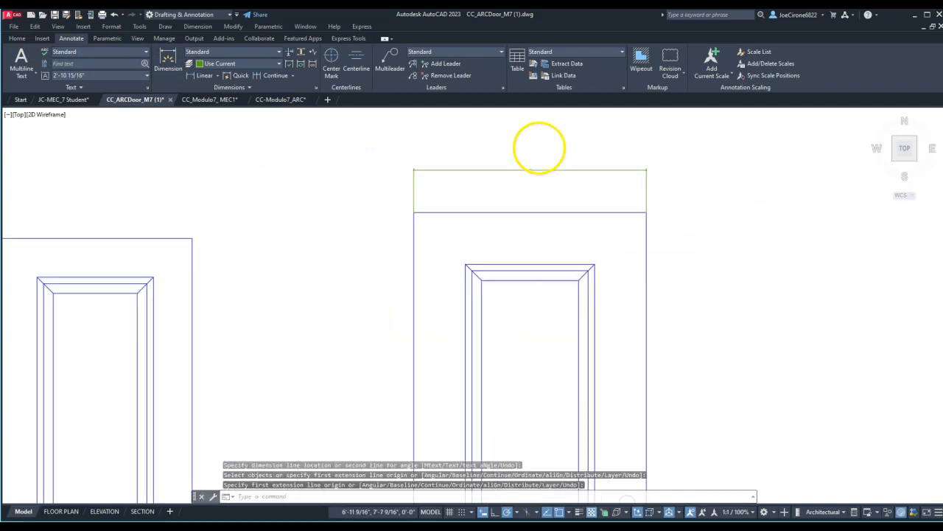
{"action": "scroll", "coordinate": [522, 214], "scroll_direction": "up", "scroll_amount": 8}
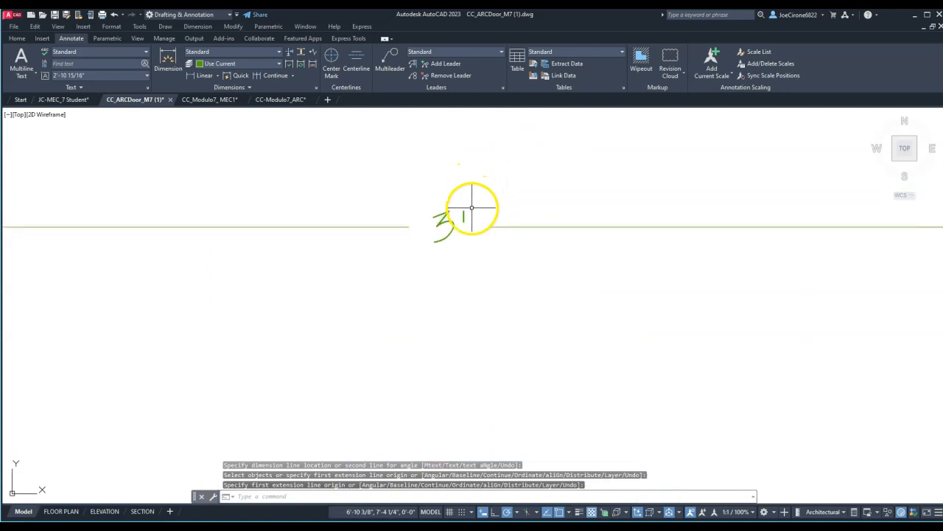
{"action": "scroll", "coordinate": [471, 211], "scroll_direction": "down", "scroll_amount": 10}
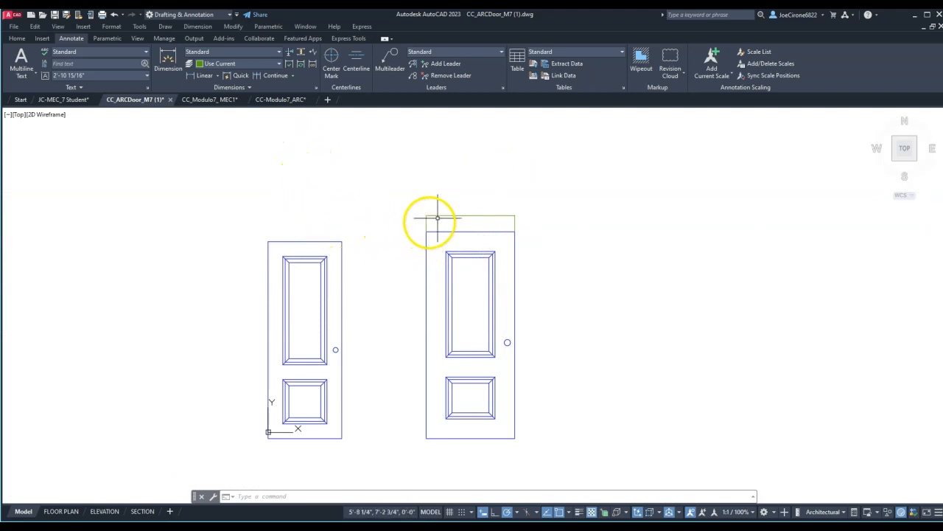
{"action": "left_click", "coordinate": [481, 204]}
{"action": "left_click", "coordinate": [451, 223]}
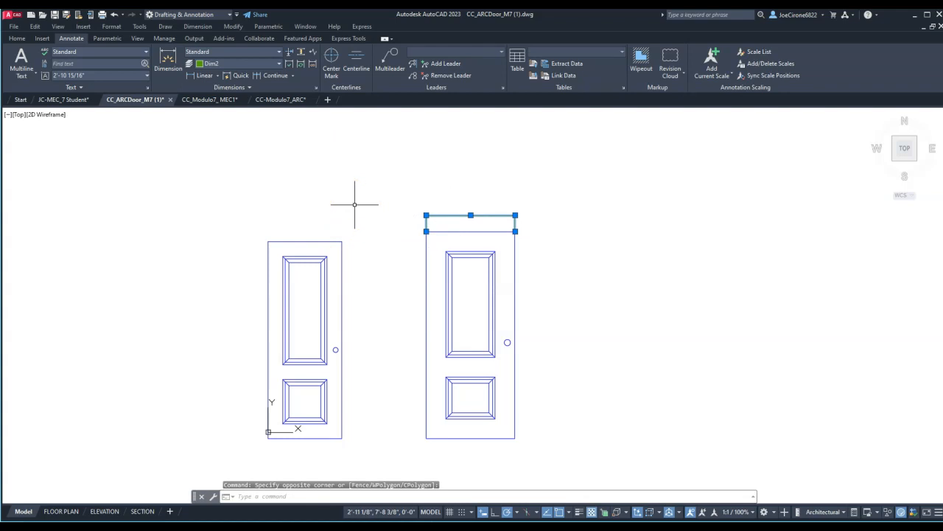
{"action": "key", "text": "Escape"}
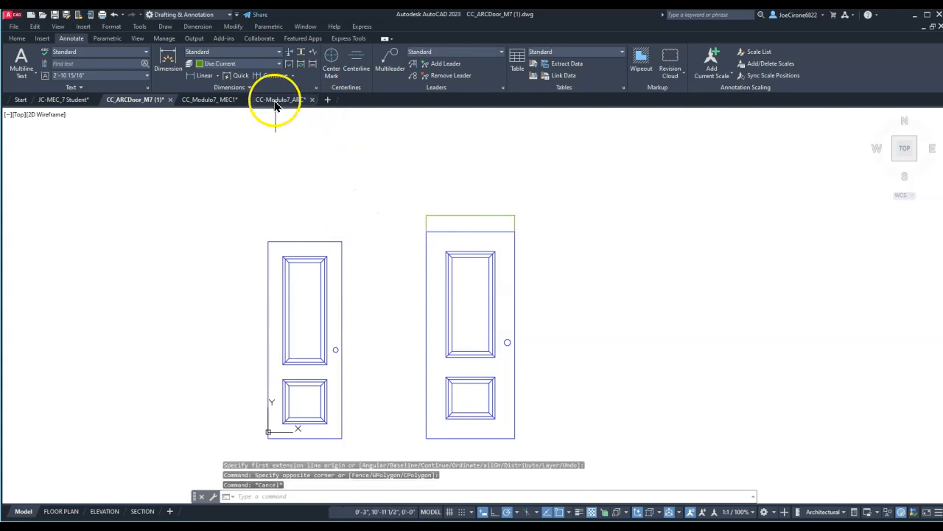
Step: Set the Standard dimension style's overall scale to 12 in the fit settings and check the door's width dimension
{"action": "left_click", "coordinate": [316, 87]}
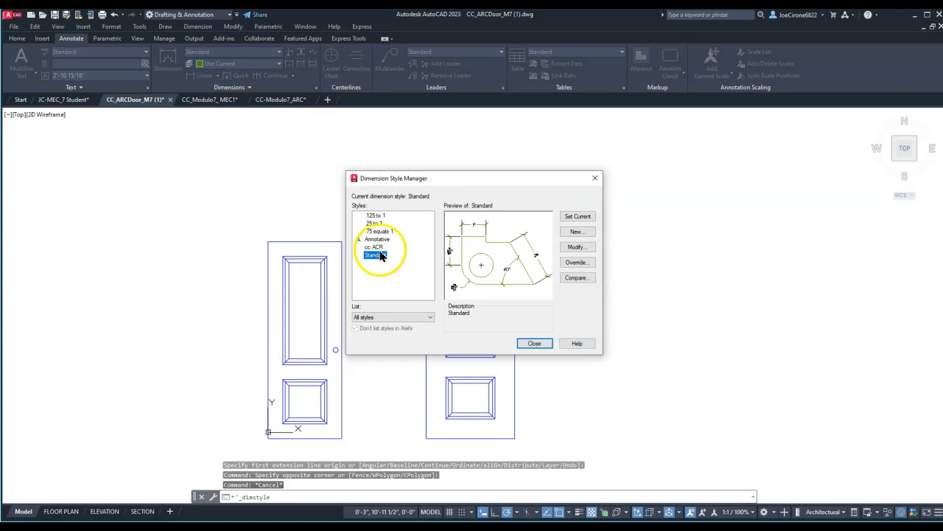
{"action": "left_click", "coordinate": [575, 247]}
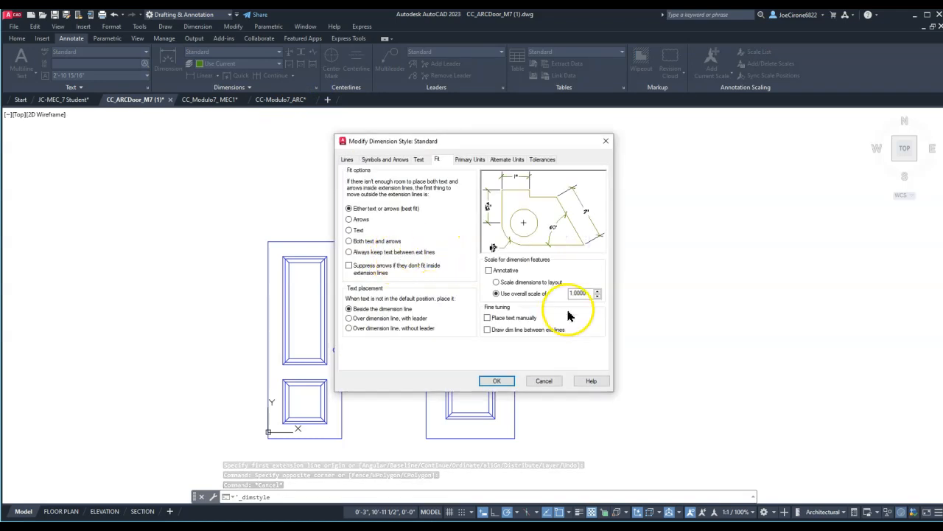
{"action": "left_click_drag", "start_coordinate": [590, 293], "coordinate": [562, 295]}
{"action": "type", "text": "12"}
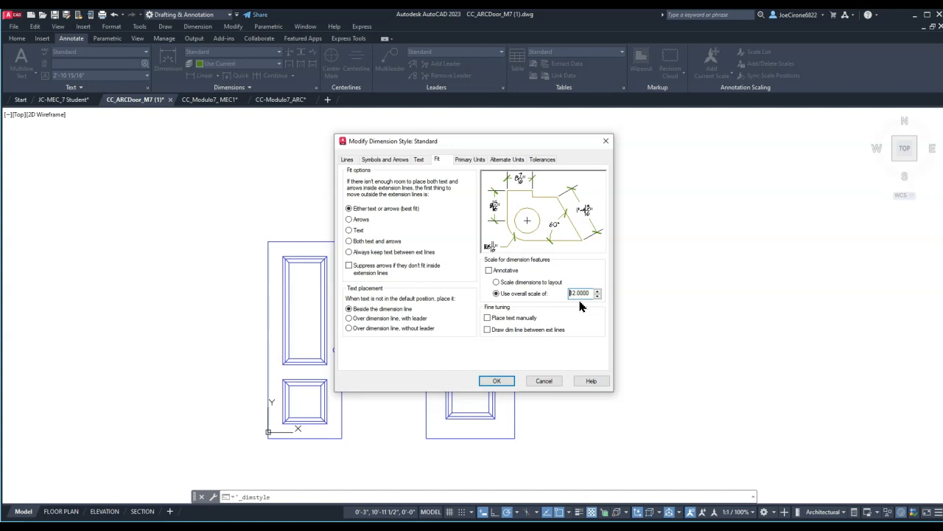
{"action": "left_click", "coordinate": [497, 381]}
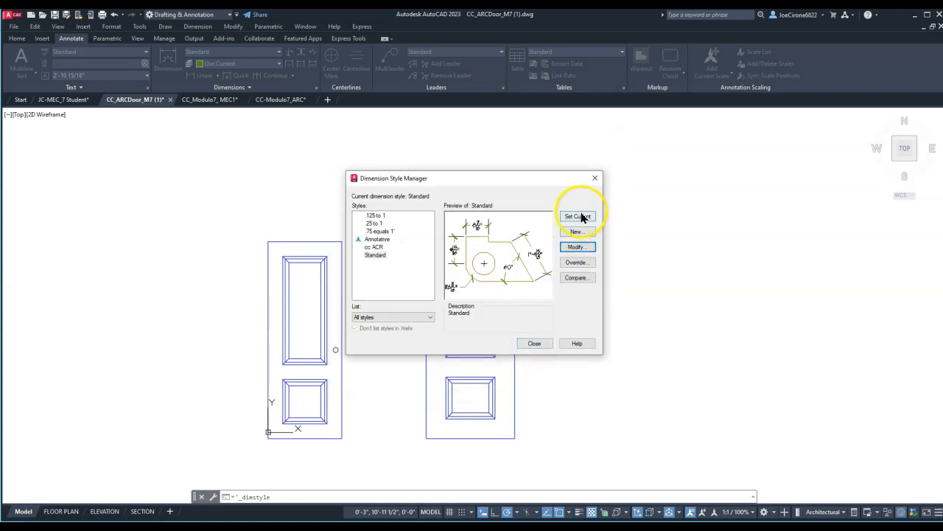
{"action": "left_click", "coordinate": [534, 343]}
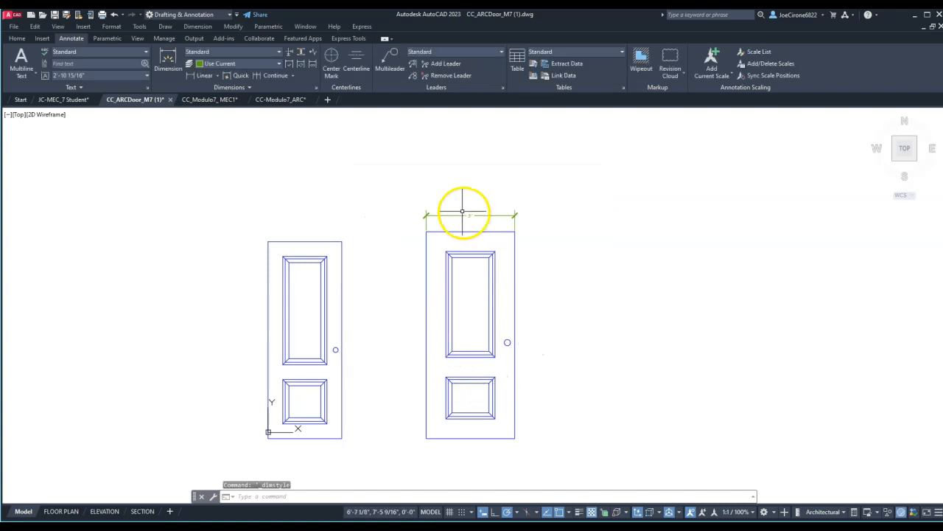
{"action": "scroll", "coordinate": [464, 212], "scroll_direction": "up", "scroll_amount": 2}
{"action": "scroll", "coordinate": [461, 225], "scroll_direction": "up", "scroll_amount": 4}
{"action": "scroll", "coordinate": [464, 243], "scroll_direction": "down", "scroll_amount": 4}
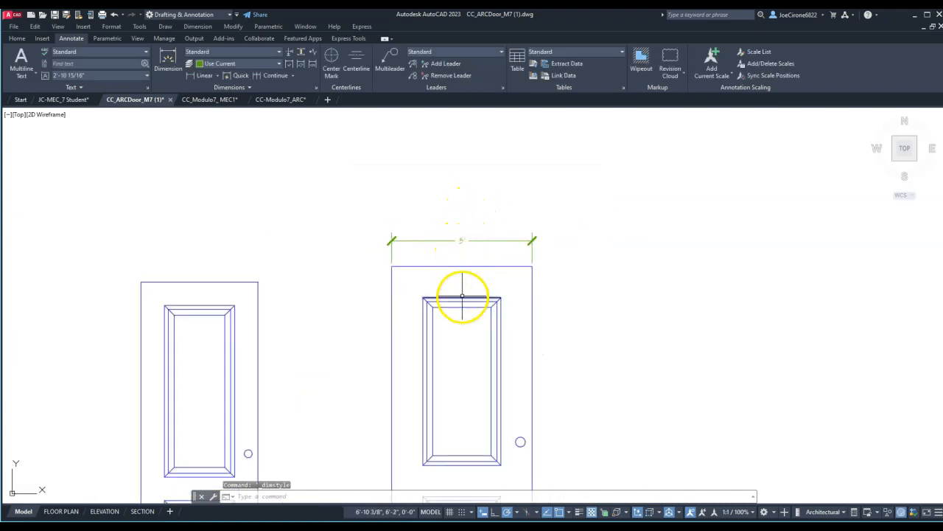
Step: Raise the Standard dimension style's overall scale to 24 and bring both doors into view
{"action": "left_click", "coordinate": [318, 89]}
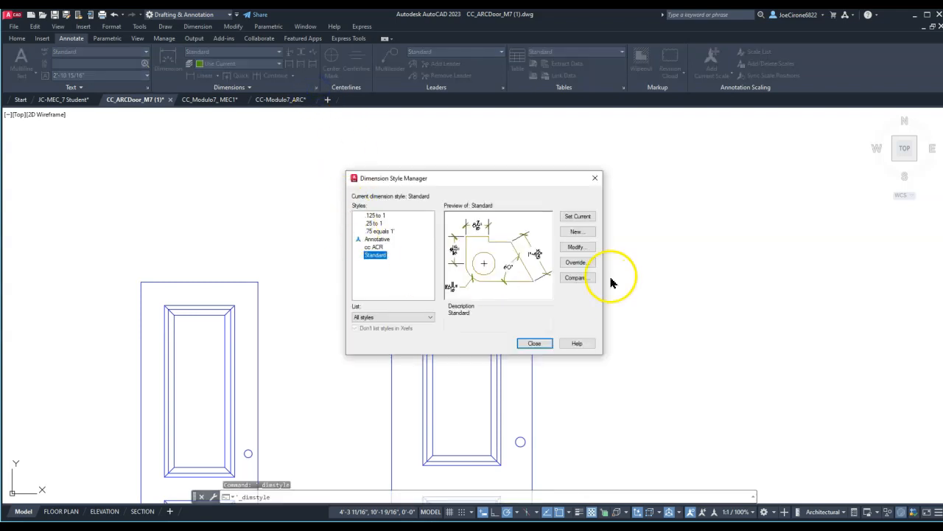
{"action": "left_click", "coordinate": [577, 247]}
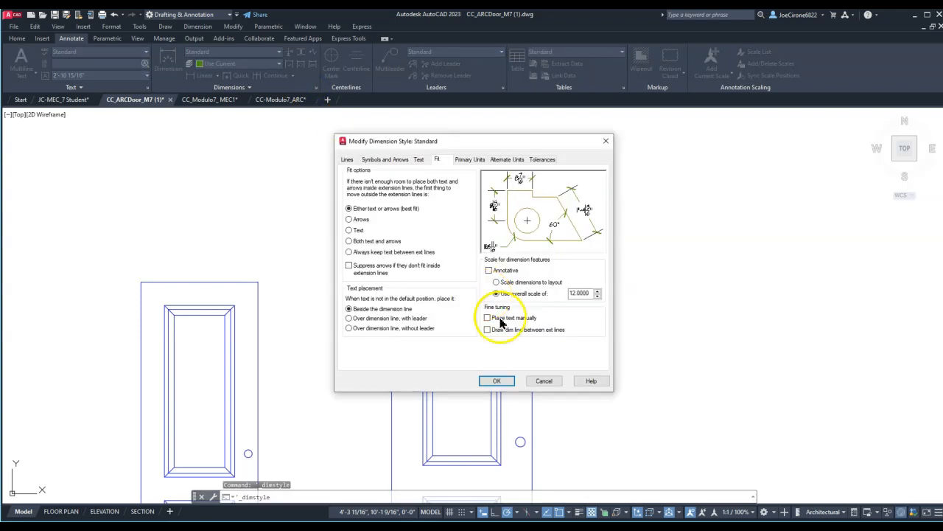
{"action": "left_click_drag", "start_coordinate": [590, 292], "coordinate": [565, 293]}
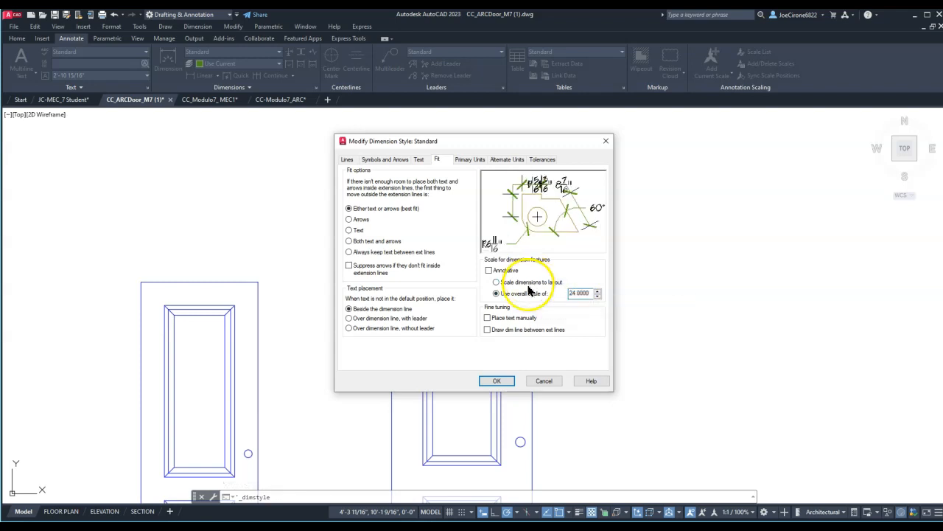
{"action": "left_click", "coordinate": [497, 380]}
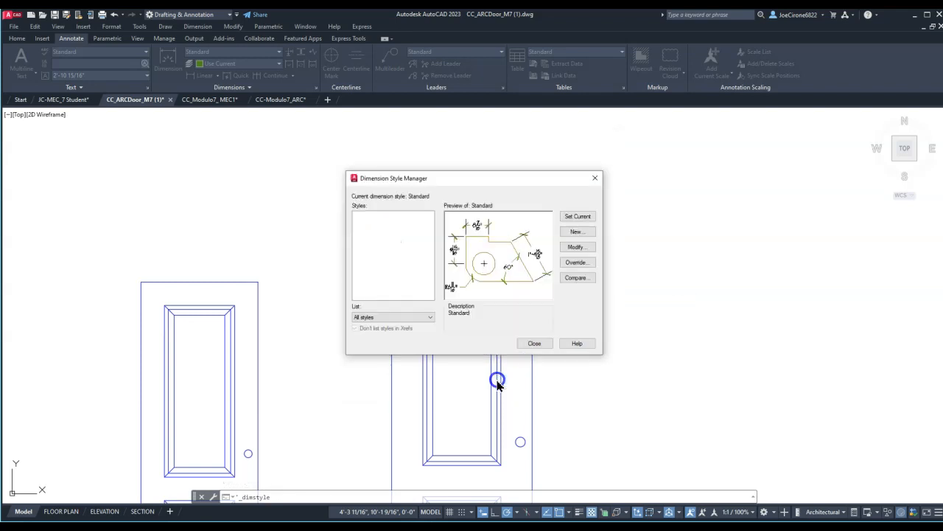
{"action": "left_click", "coordinate": [536, 344]}
{"action": "scroll", "coordinate": [527, 350], "scroll_direction": "down", "scroll_amount": 3}
{"action": "middle_click_drag", "start_coordinate": [503, 353], "coordinate": [511, 275]}
{"action": "middle_click_drag", "start_coordinate": [469, 320], "coordinate": [453, 319]}
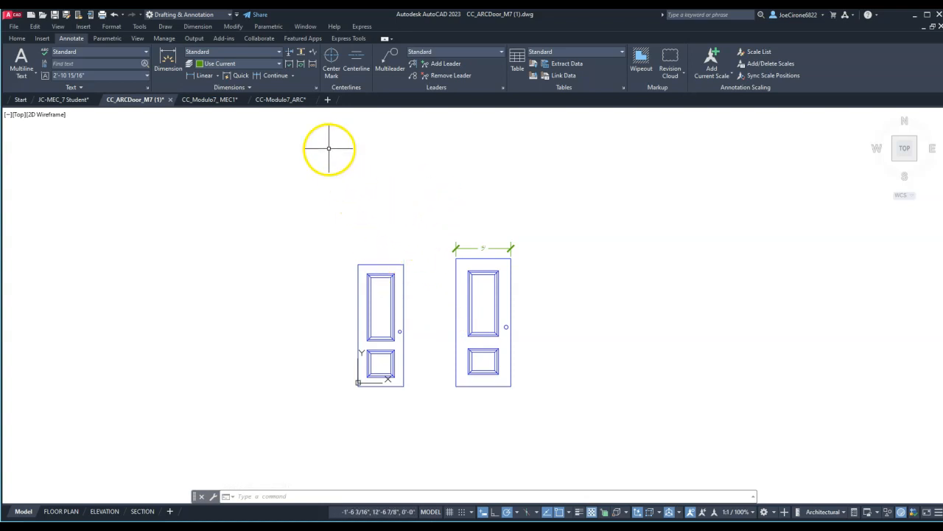
Step: Set the Standard dimension style's overall scale to 48, then delete the width dimension above the wider door
{"action": "left_click", "coordinate": [317, 88]}
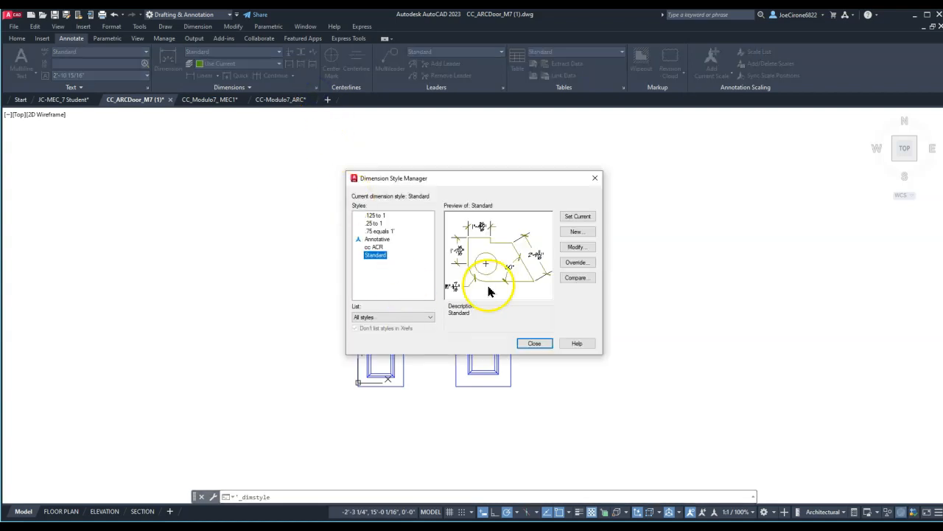
{"action": "left_click", "coordinate": [577, 247]}
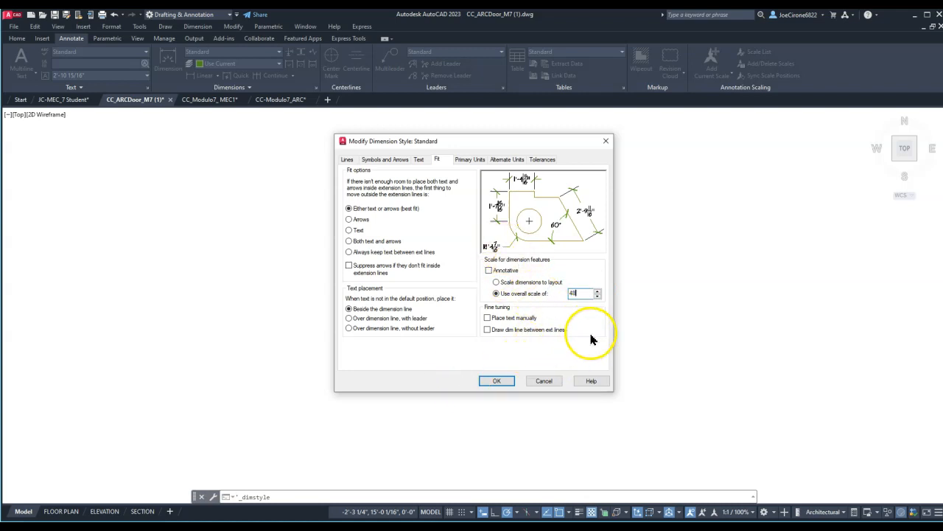
{"action": "left_click", "coordinate": [509, 382]}
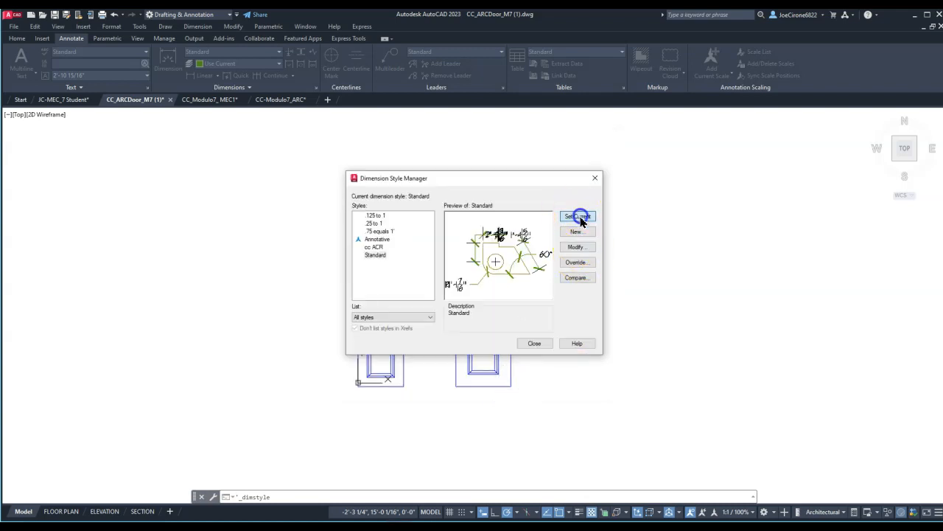
{"action": "left_click", "coordinate": [536, 344]}
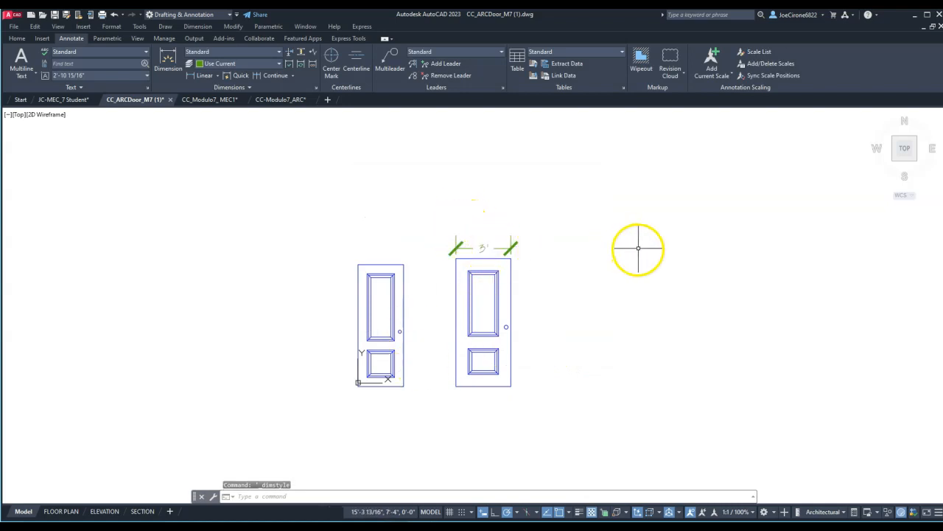
{"action": "left_click", "coordinate": [509, 248]}
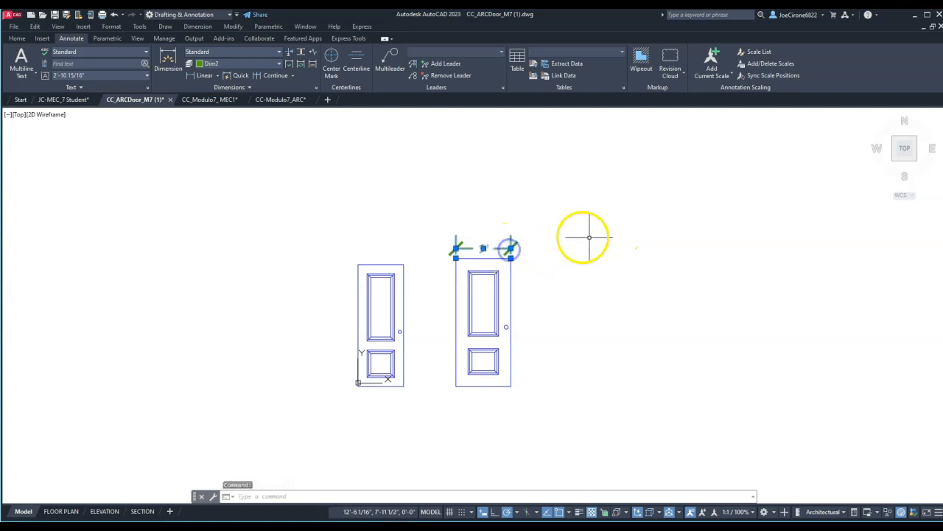
{"action": "key", "text": "Delete"}
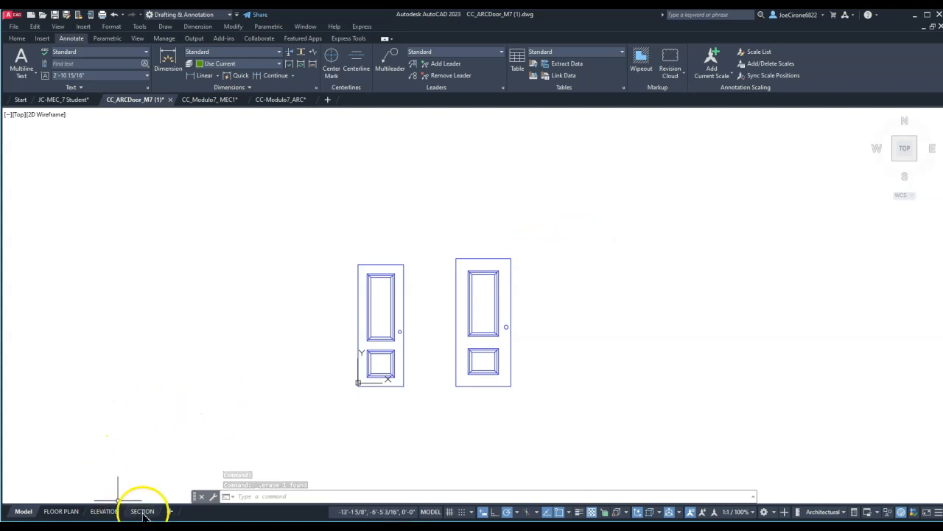
Step: Open the FLOOR PLAN layout and activate the viewport that shows both doors
{"action": "left_click", "coordinate": [63, 512]}
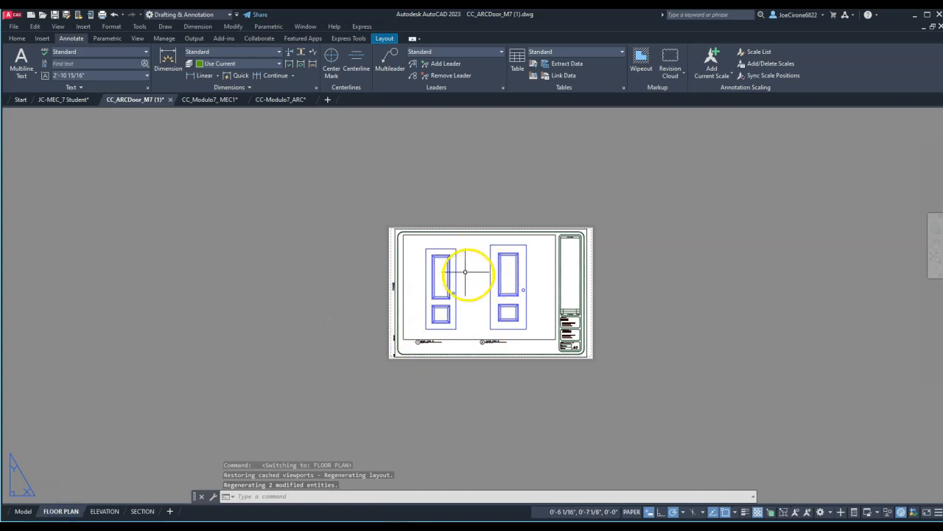
{"action": "scroll", "coordinate": [490, 273], "scroll_direction": "up", "scroll_amount": 4}
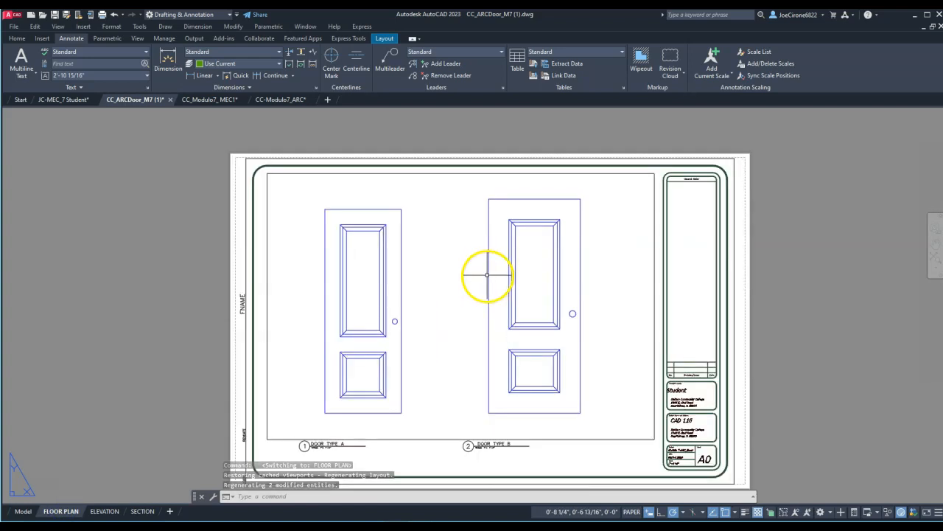
{"action": "double_click", "coordinate": [611, 262]}
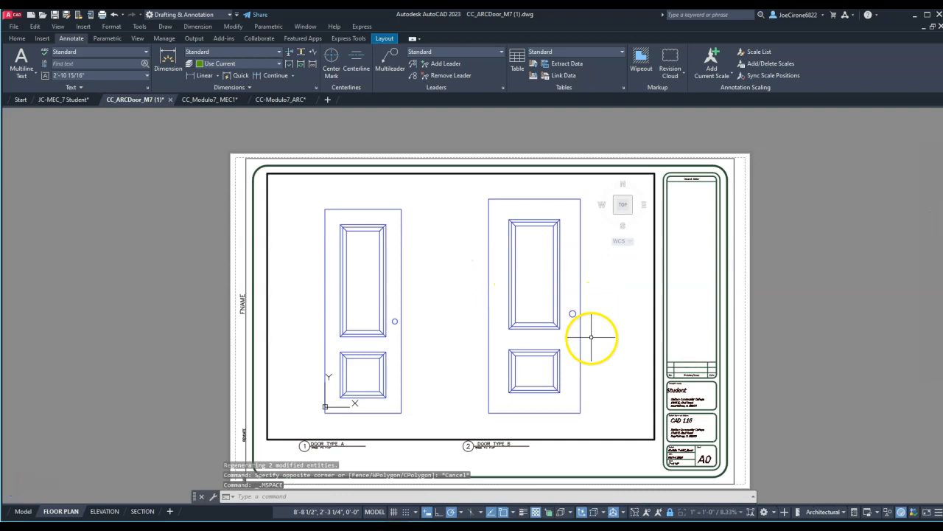
Step: Unlock the door viewport and set its scale to 1/4" = 1'-0"
{"action": "left_click", "coordinate": [670, 512]}
{"action": "left_click", "coordinate": [742, 514]}
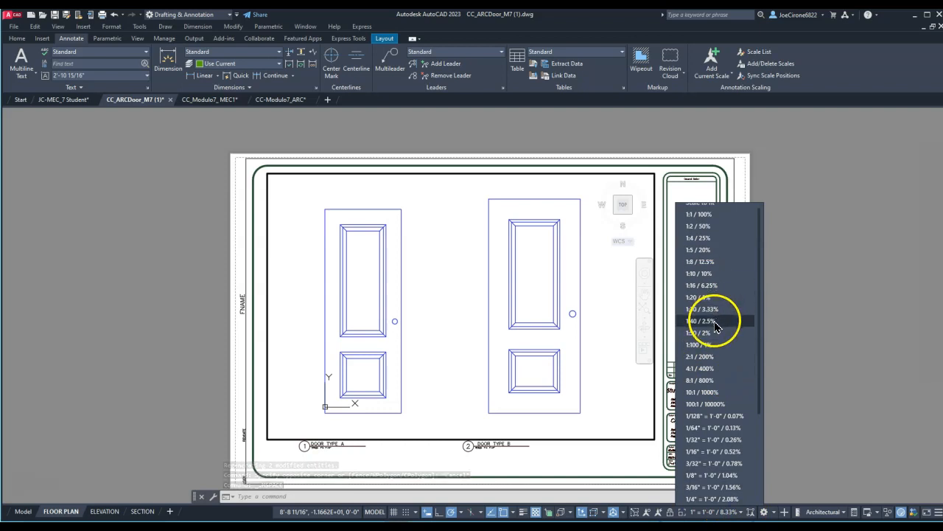
{"action": "scroll", "coordinate": [716, 327], "scroll_direction": "down", "scroll_amount": 2}
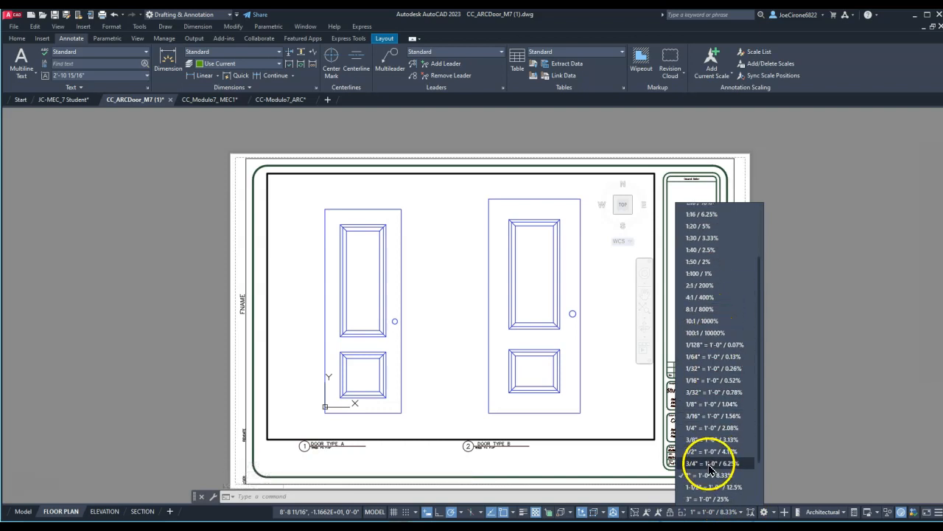
{"action": "left_click", "coordinate": [709, 427]}
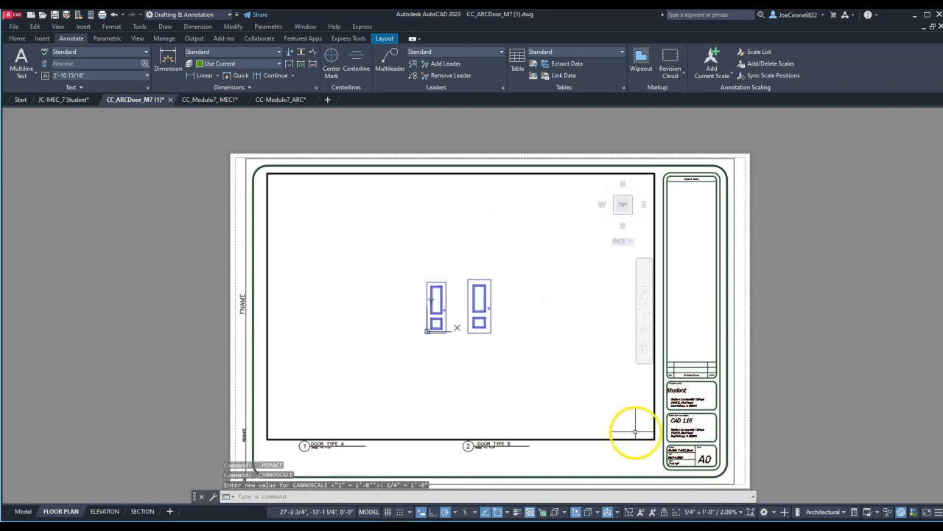
Step: Set the door viewport's scale back to 1" = 1'-0"
{"action": "left_click", "coordinate": [743, 515]}
{"action": "scroll", "coordinate": [711, 431], "scroll_direction": "down", "scroll_amount": 1}
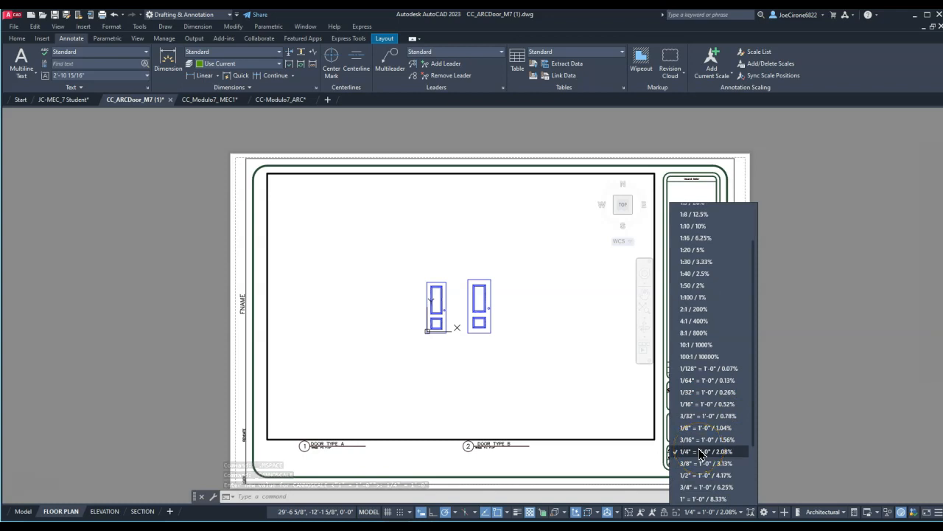
{"action": "scroll", "coordinate": [704, 480], "scroll_direction": "down", "scroll_amount": 1}
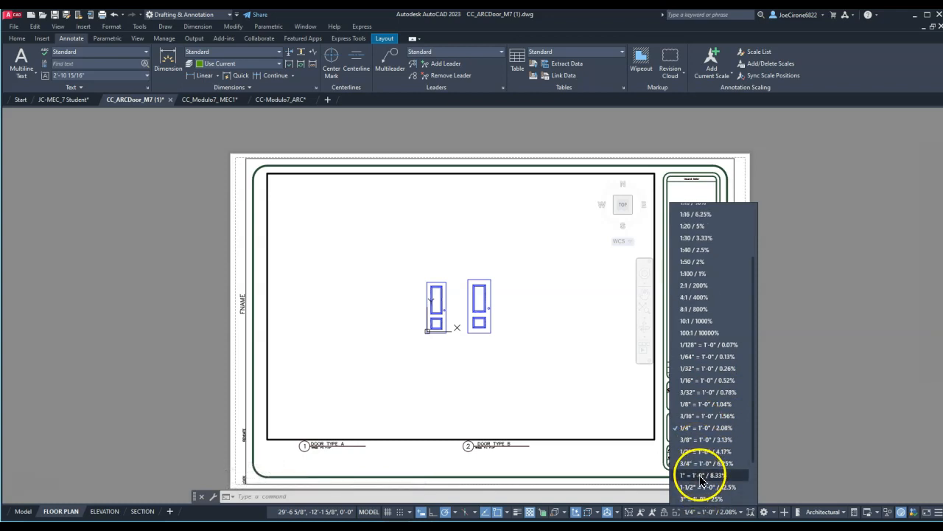
{"action": "left_click", "coordinate": [703, 476]}
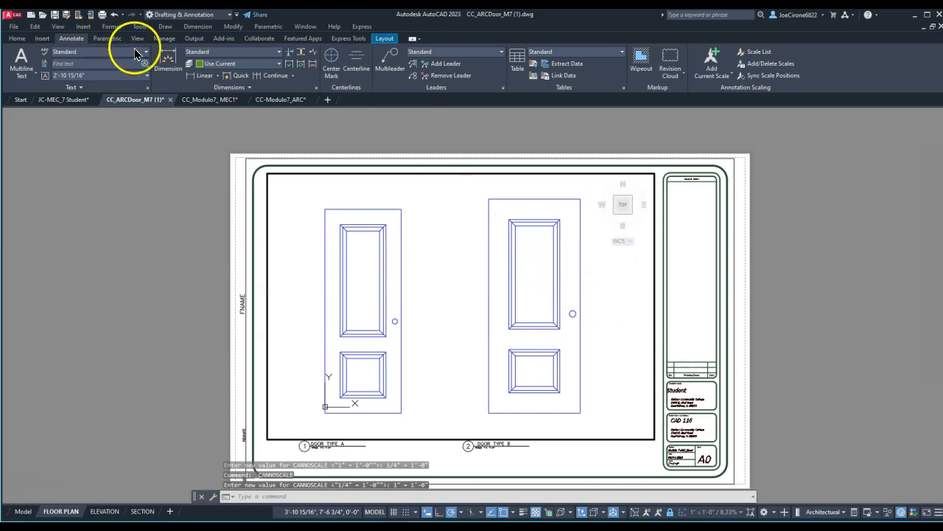
Step: Create a new dimension style named Standard Viewport, based on Standard and used for all dimensions
{"action": "left_click", "coordinate": [316, 88]}
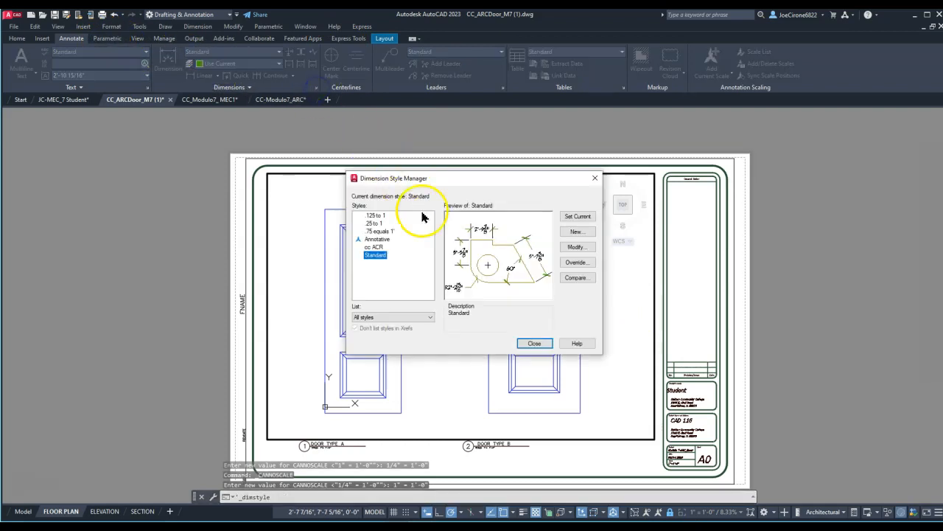
{"action": "left_click", "coordinate": [576, 233]}
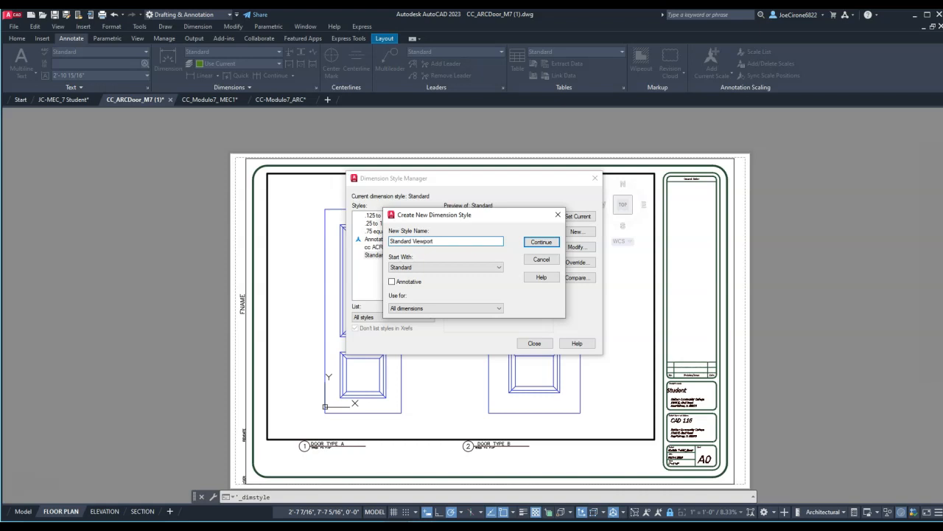
{"action": "left_click", "coordinate": [536, 247]}
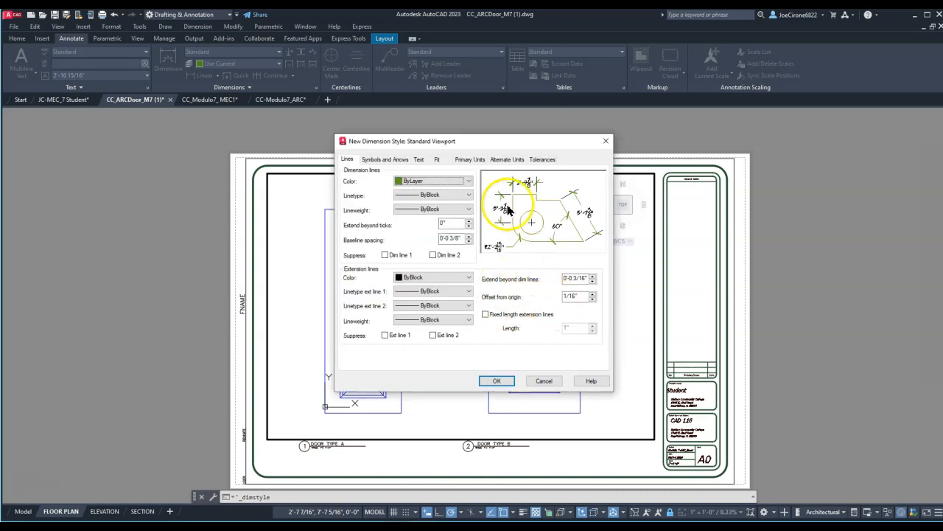
Step: Set the Standard Viewport style to scale dimensions to layout in its fit settings, and make it the current dimension style
{"action": "left_click", "coordinate": [436, 160]}
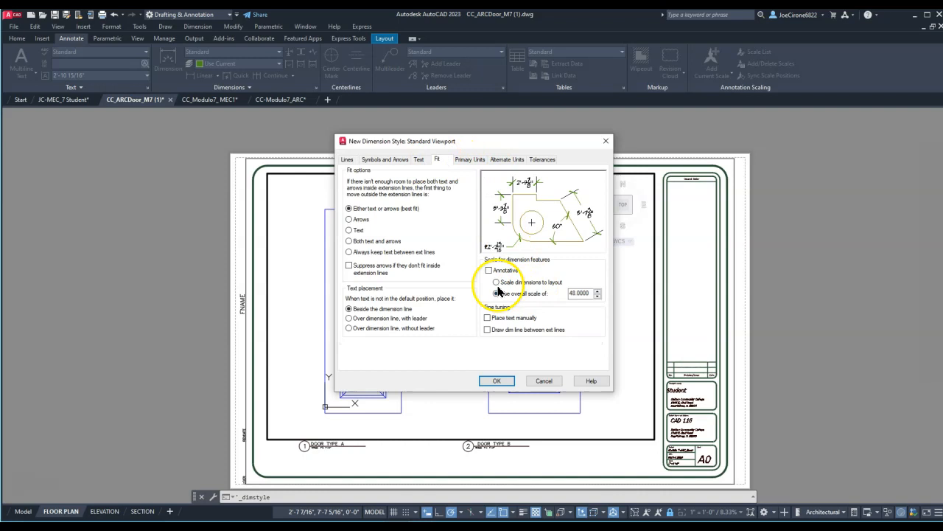
{"action": "left_click", "coordinate": [496, 283]}
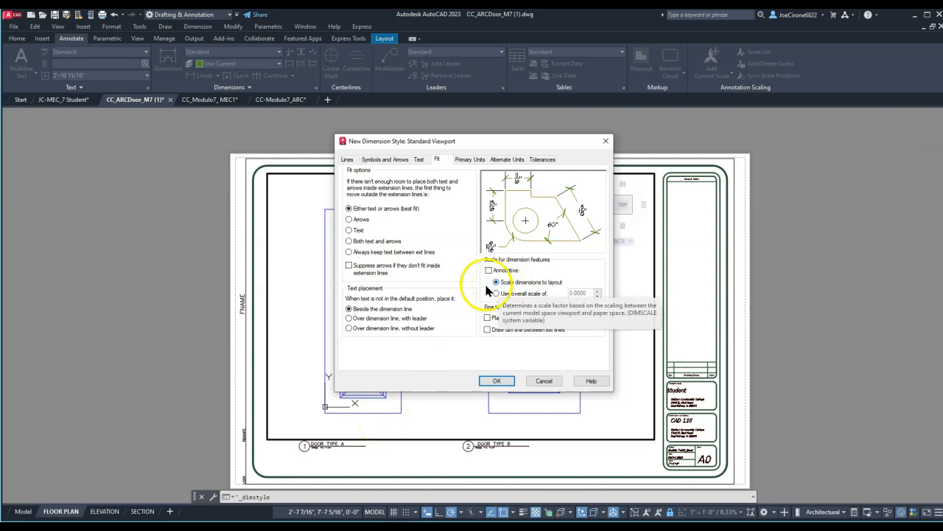
{"action": "left_click", "coordinate": [493, 381]}
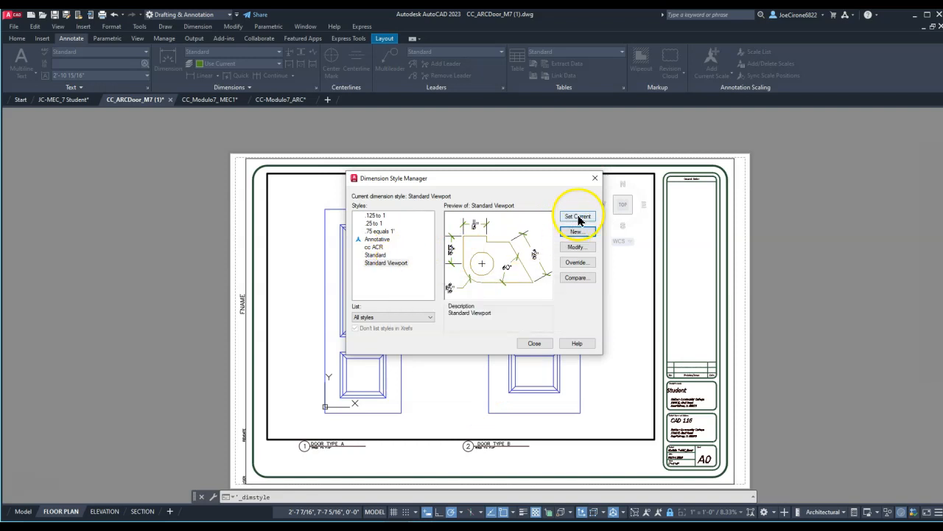
{"action": "left_click", "coordinate": [595, 178]}
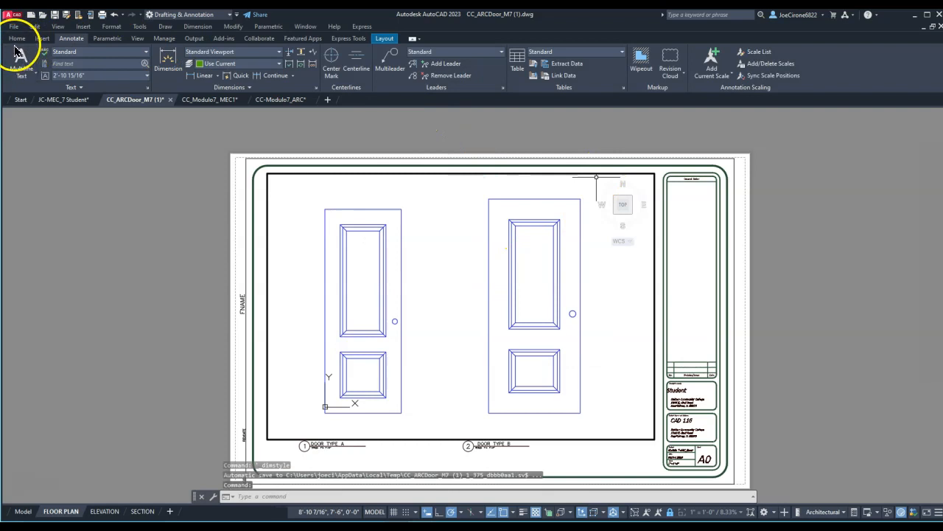
Step: Dimension the narrower door's height along its right edge and its width above the top edge
{"action": "left_click", "coordinate": [18, 40]}
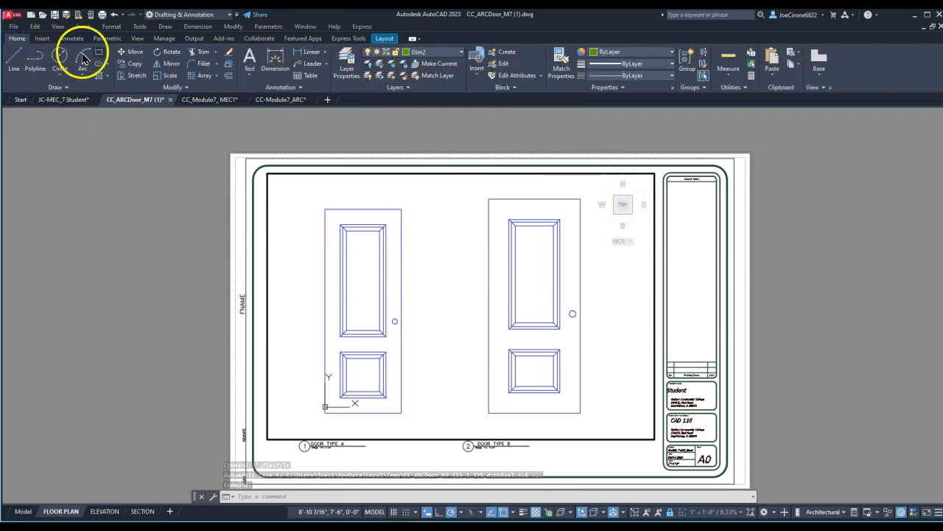
{"action": "left_click", "coordinate": [272, 57]}
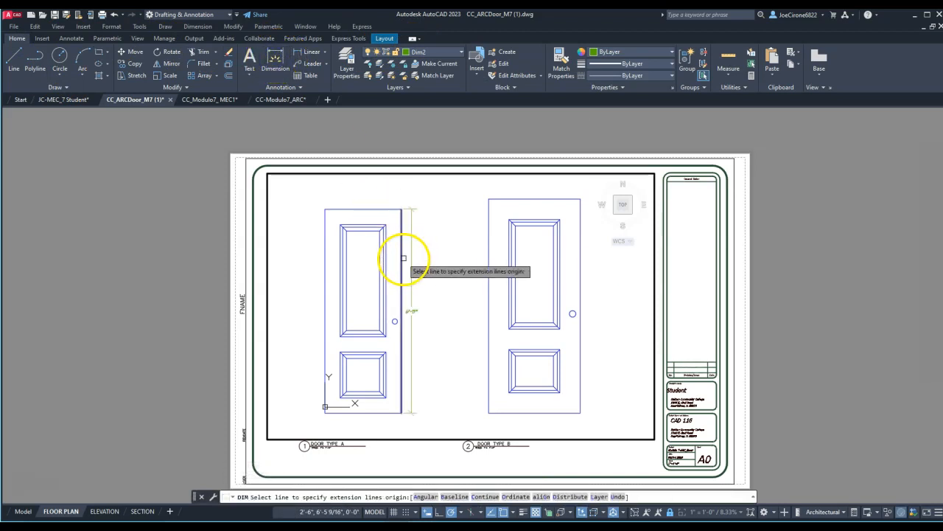
{"action": "left_click", "coordinate": [401, 261]}
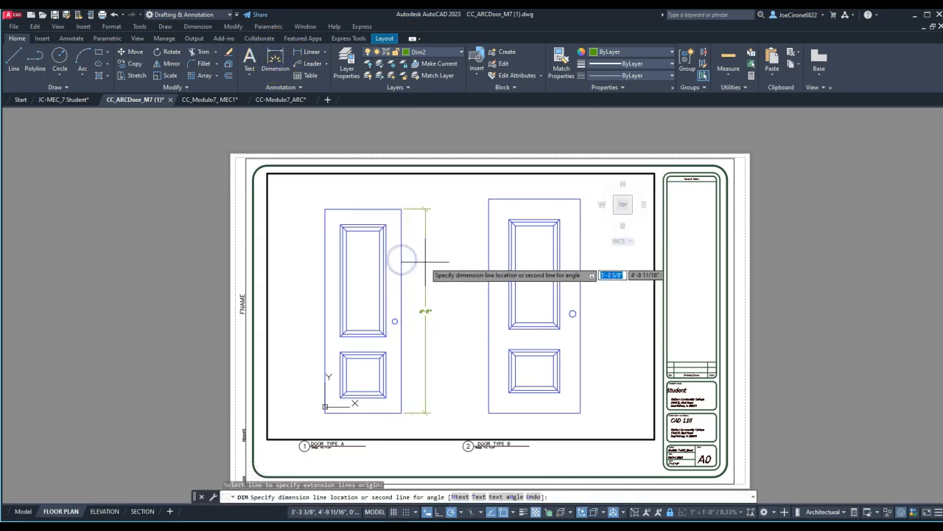
{"action": "left_click", "coordinate": [426, 263]}
{"action": "left_click", "coordinate": [374, 209]}
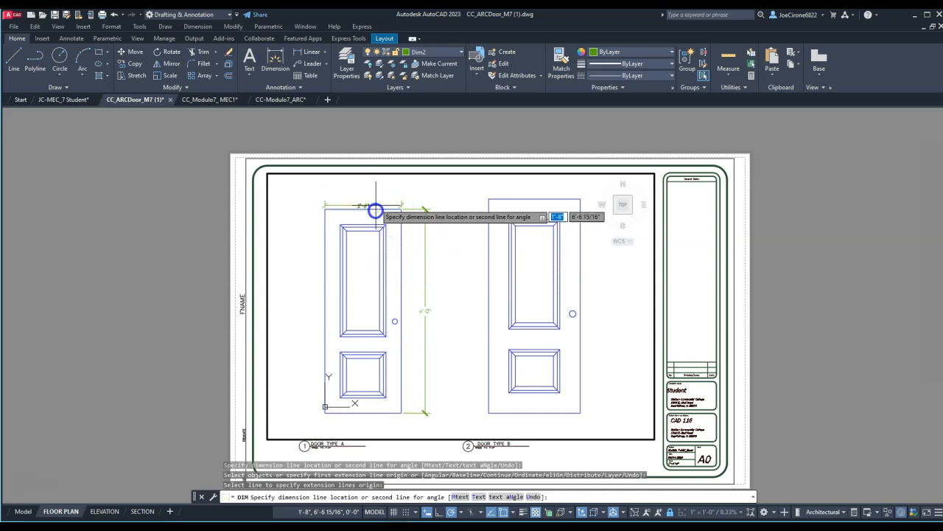
{"action": "left_click", "coordinate": [377, 193]}
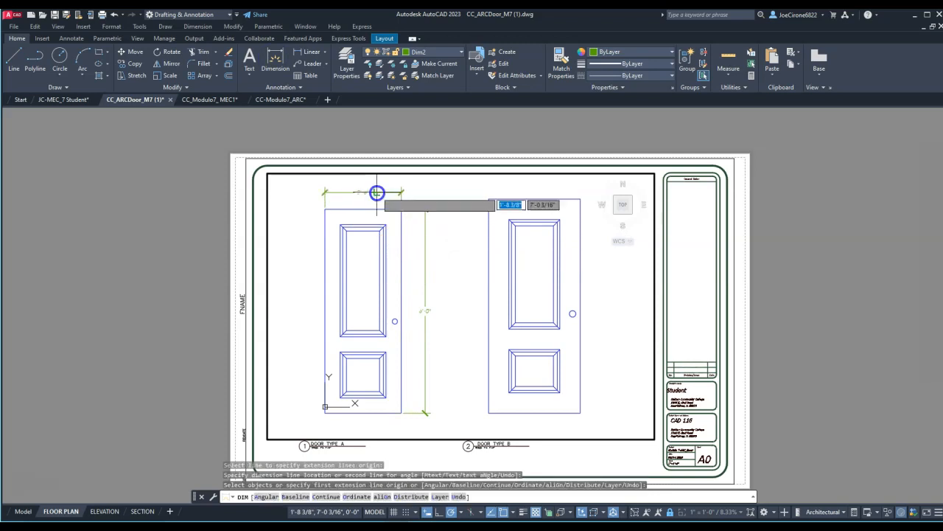
Step: Dimension the wider door's height along its right edge and end the dimension command
{"action": "left_click", "coordinate": [580, 343]}
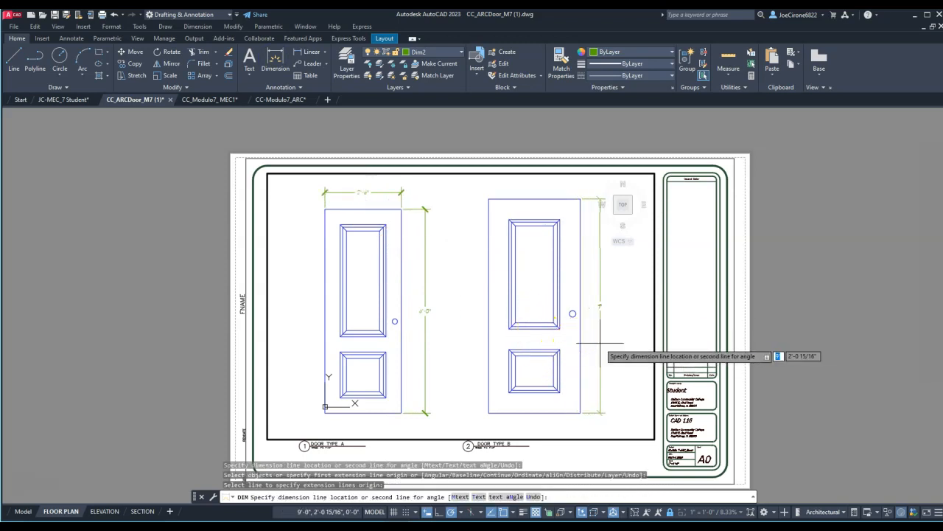
{"action": "left_click", "coordinate": [598, 346]}
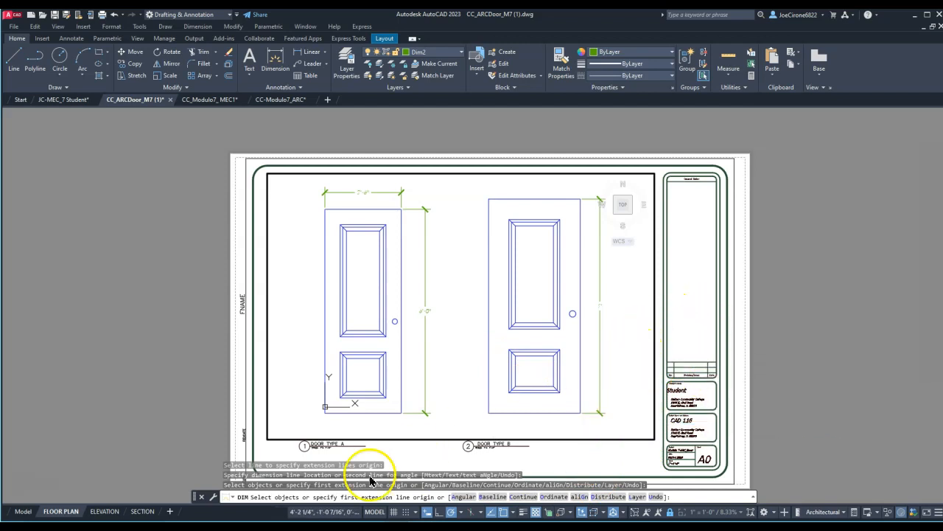
{"action": "key", "text": "Escape"}
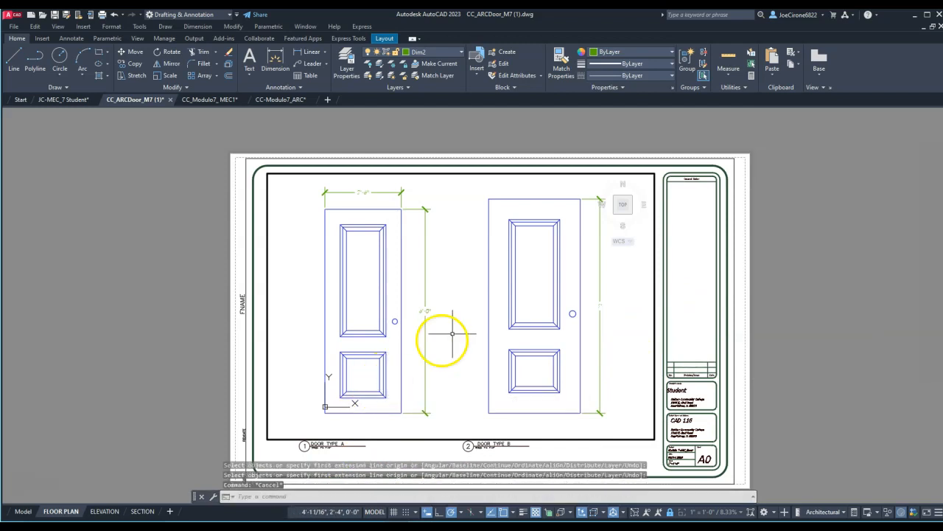
Step: Switch to the RedShelf eReader and review the Lines tab dimension line settings on pages 789 and 790
{"action": "left_click", "coordinate": [907, 15]}
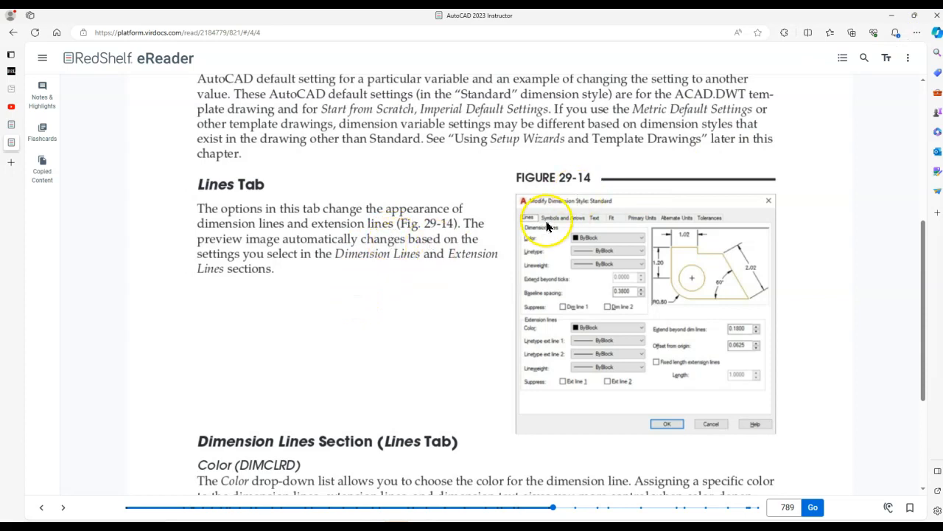
{"action": "scroll", "coordinate": [528, 232], "scroll_direction": "down", "scroll_amount": 3}
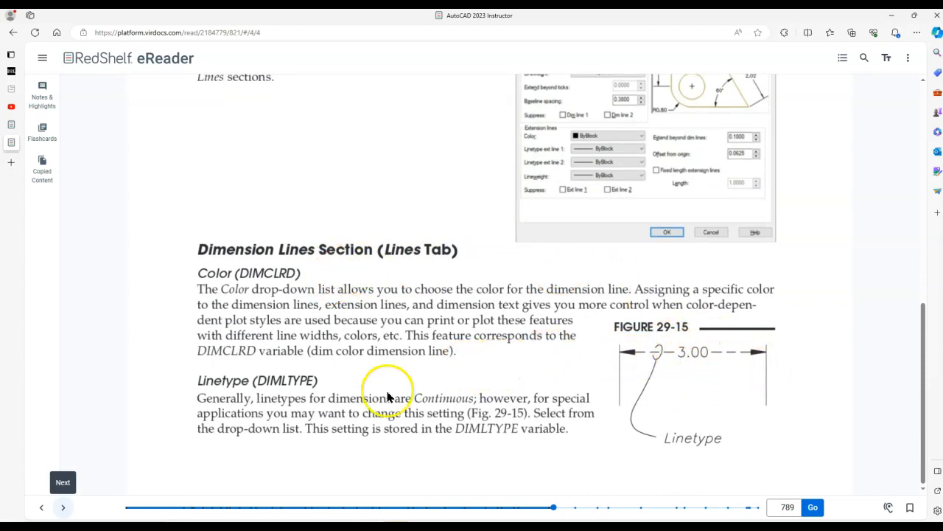
{"action": "left_click", "coordinate": [64, 511]}
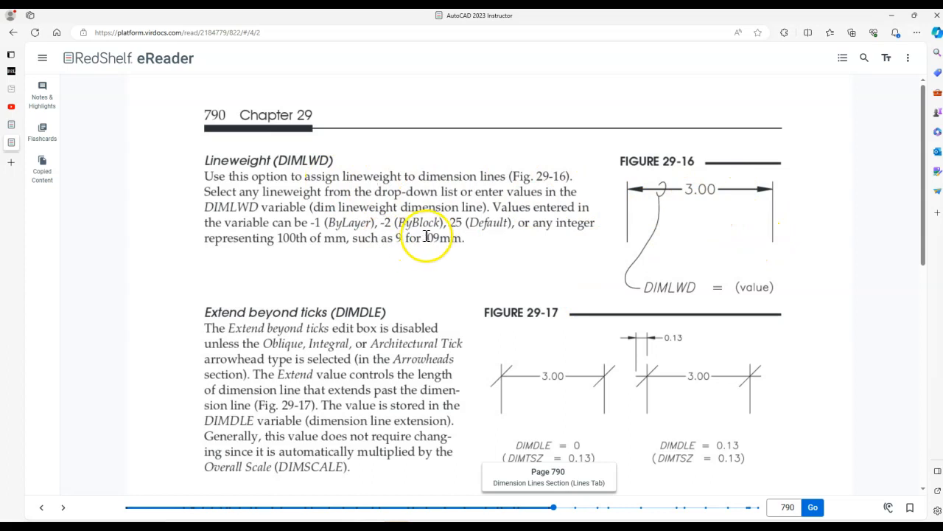
{"action": "scroll", "coordinate": [435, 237], "scroll_direction": "down", "scroll_amount": 2}
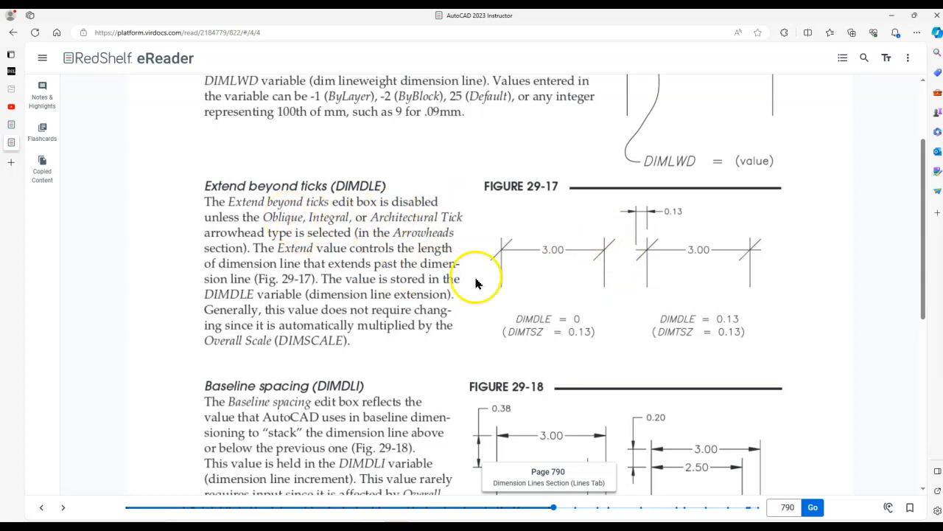
{"action": "scroll", "coordinate": [378, 260], "scroll_direction": "down", "scroll_amount": 3}
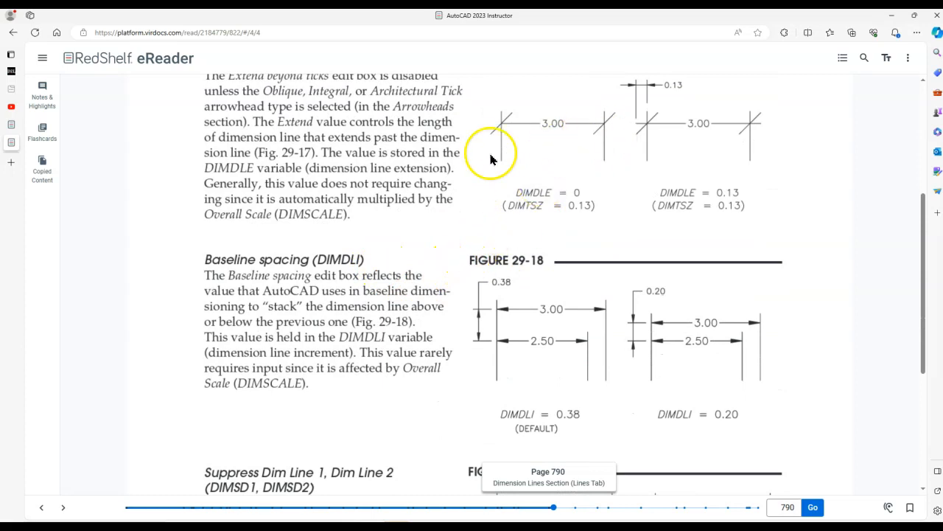
Step: Review the baseline spacing and dimension line suppression settings on page 790 of the textbook
{"action": "scroll", "coordinate": [369, 269], "scroll_direction": "down", "scroll_amount": 2}
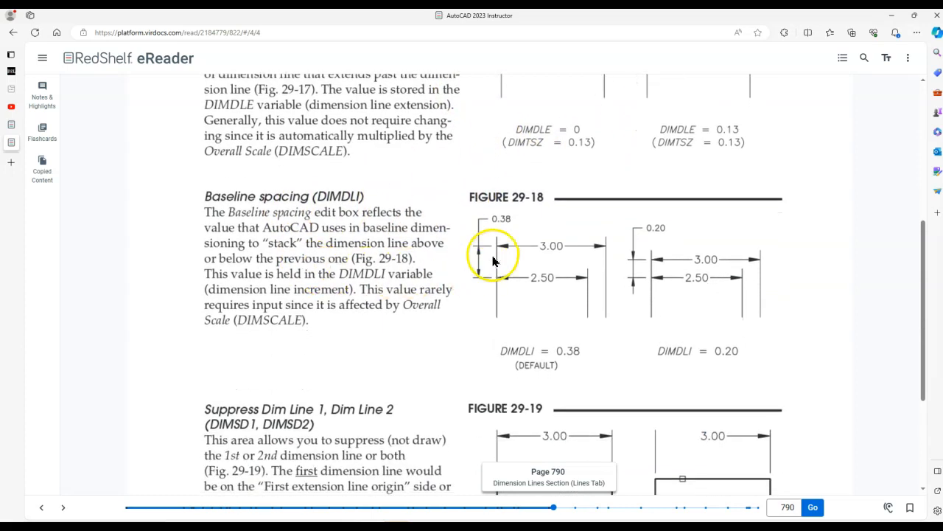
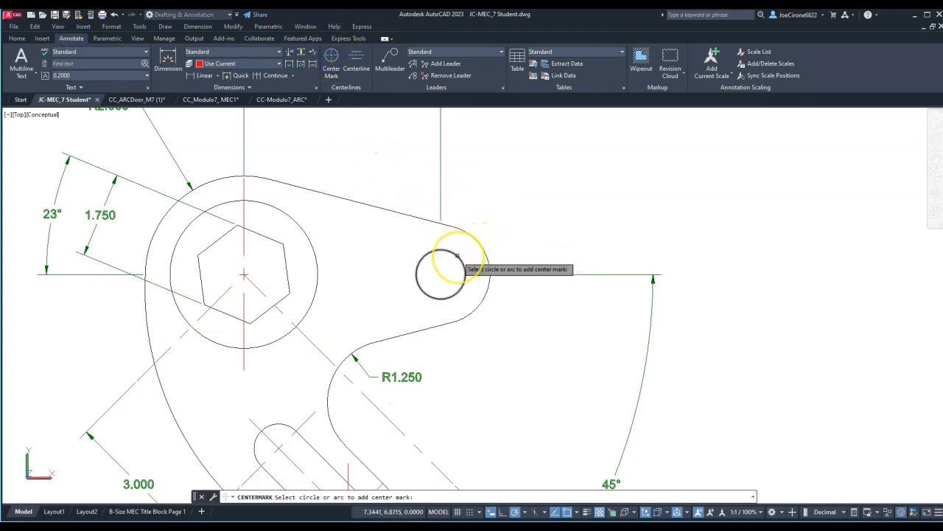
Step: Add a center mark to the small circle at the end of the link's short upper arm and inspect it
{"action": "left_click", "coordinate": [451, 280]}
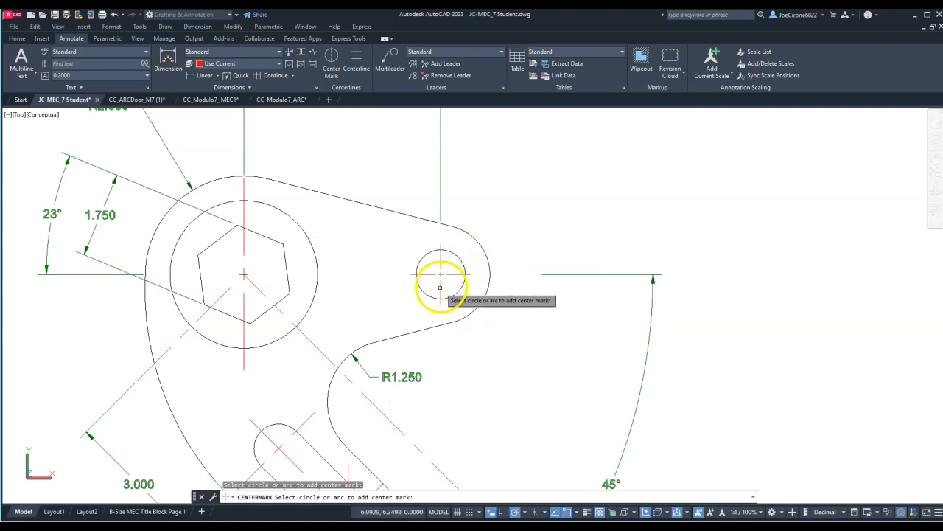
{"action": "scroll", "coordinate": [451, 282], "scroll_direction": "up", "scroll_amount": 4}
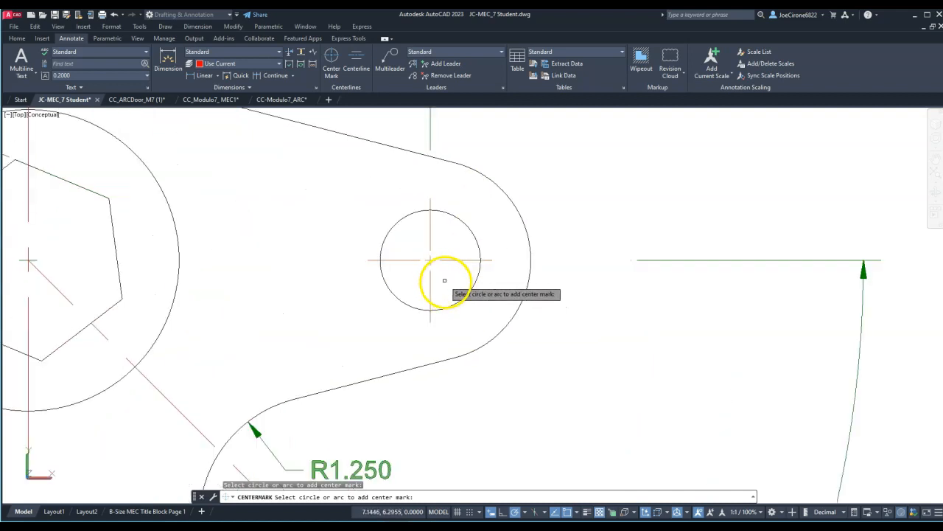
{"action": "scroll", "coordinate": [449, 284], "scroll_direction": "down", "scroll_amount": 5}
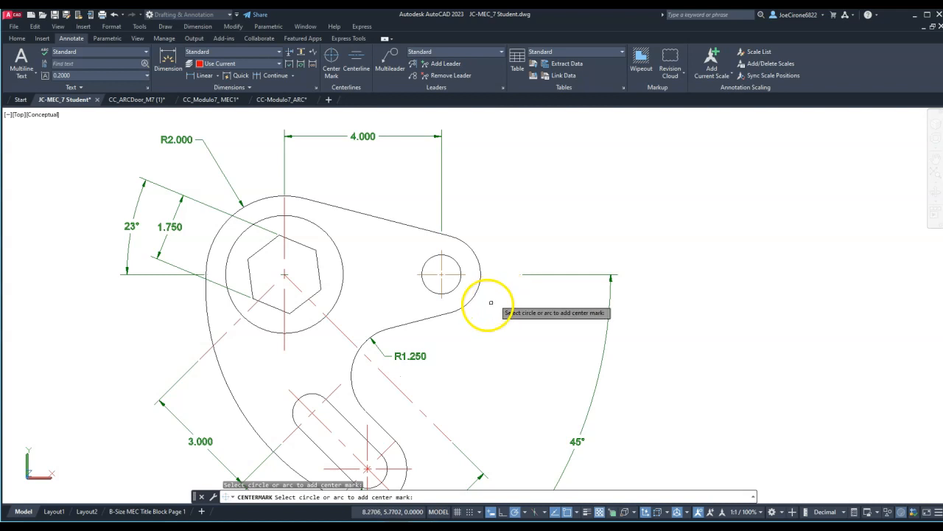
Step: Modify the Standard dimension style so its center marks use the Line option, and close the style manager
{"action": "left_click", "coordinate": [317, 88]}
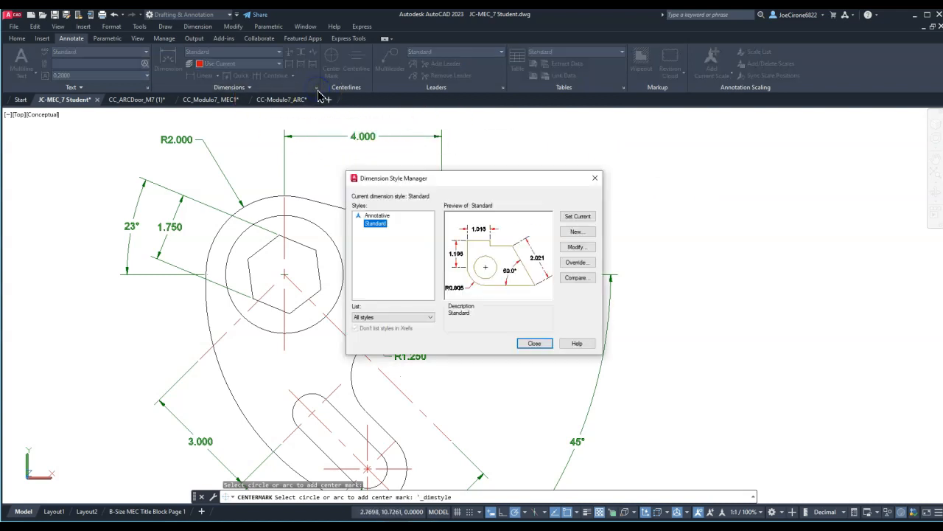
{"action": "left_click", "coordinate": [578, 247]}
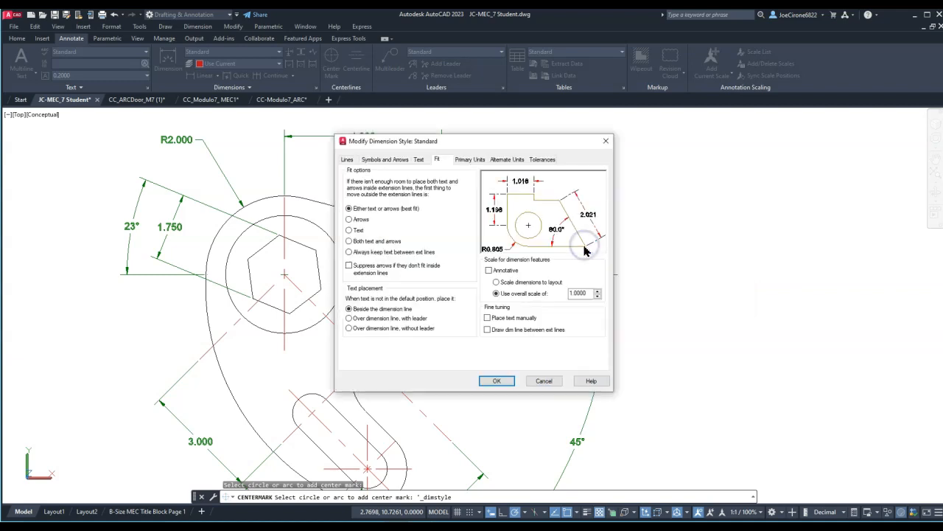
{"action": "left_click", "coordinate": [384, 159]}
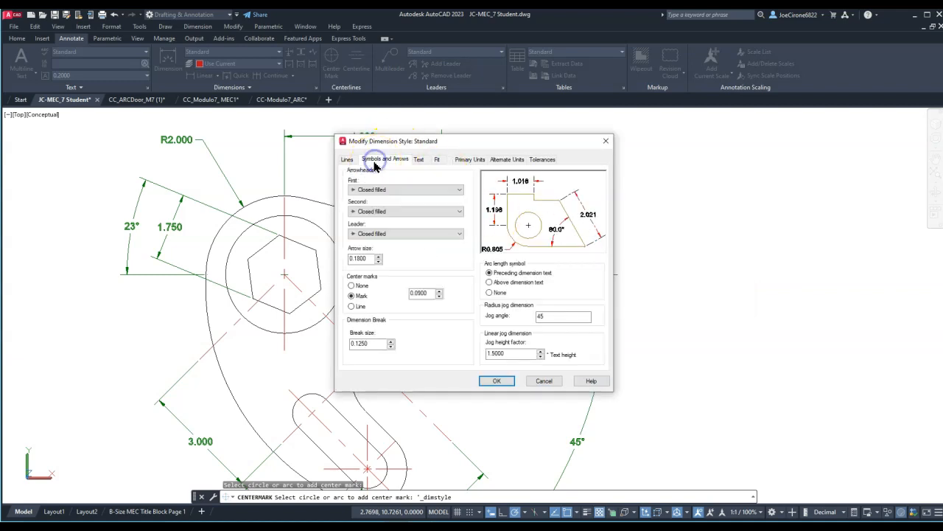
{"action": "left_click", "coordinate": [353, 286]}
{"action": "left_click", "coordinate": [352, 296]}
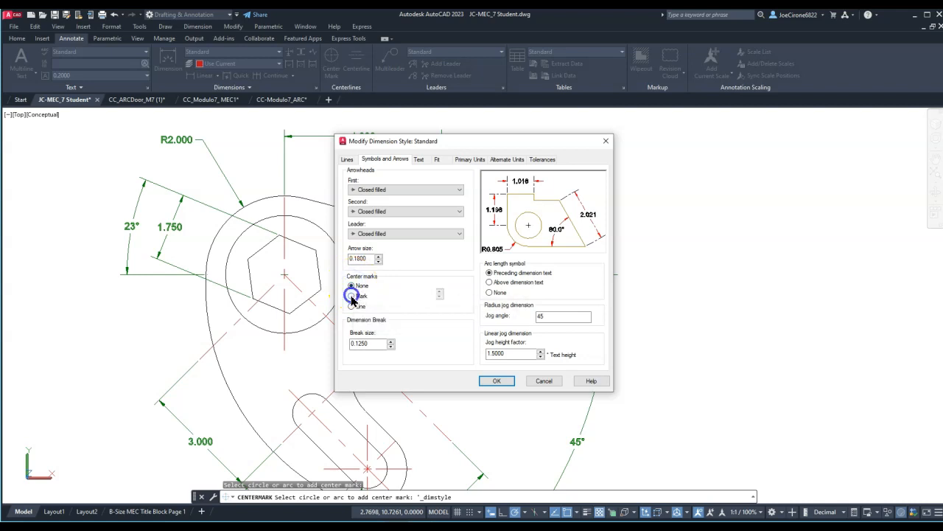
{"action": "left_click", "coordinate": [352, 306]}
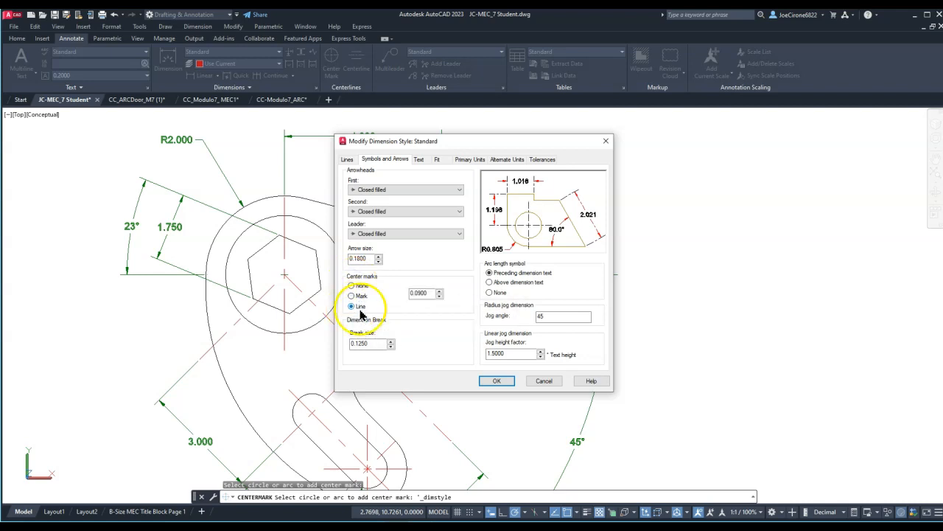
{"action": "left_click", "coordinate": [497, 381]}
{"action": "left_click", "coordinate": [541, 344]}
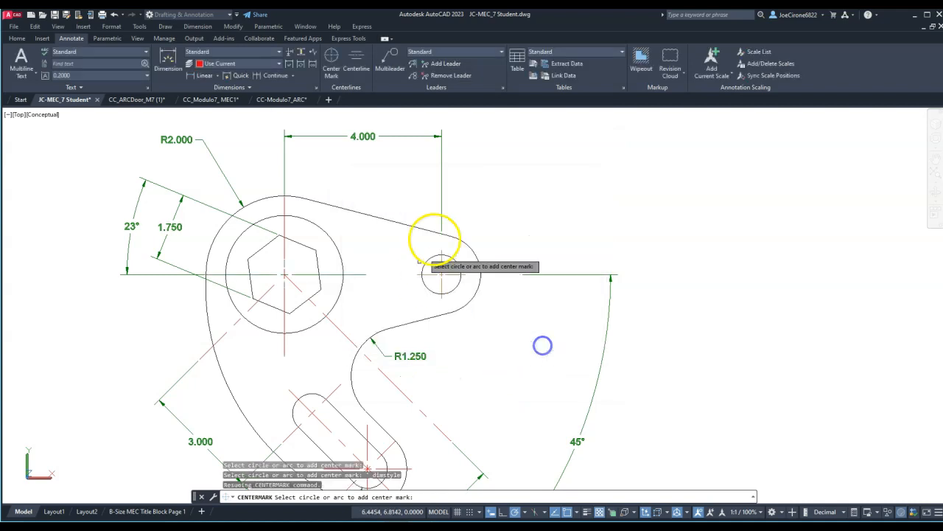
Step: Switch to the RedShelf eReader and review the center mark, break size, jog and Text tab sections on pages 793 and 794
{"action": "left_click", "coordinate": [915, 15]}
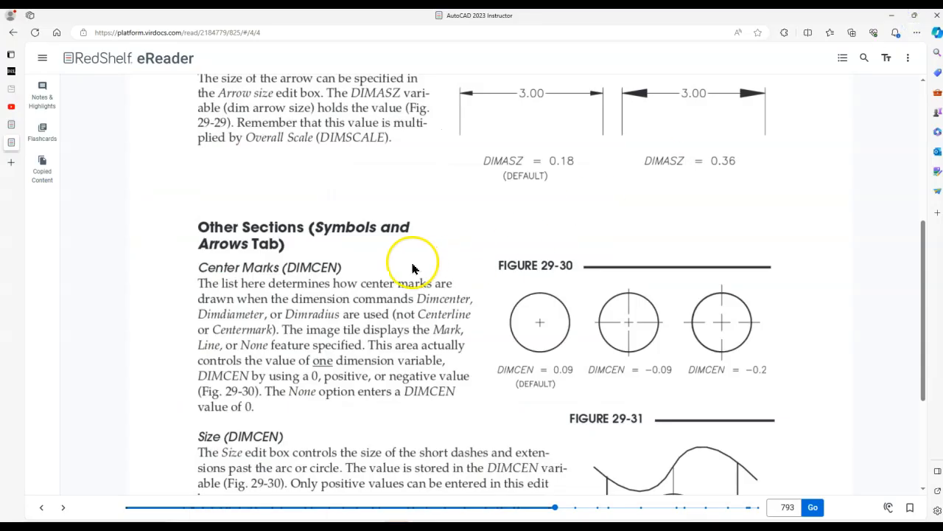
{"action": "scroll", "coordinate": [411, 252], "scroll_direction": "down", "scroll_amount": 3}
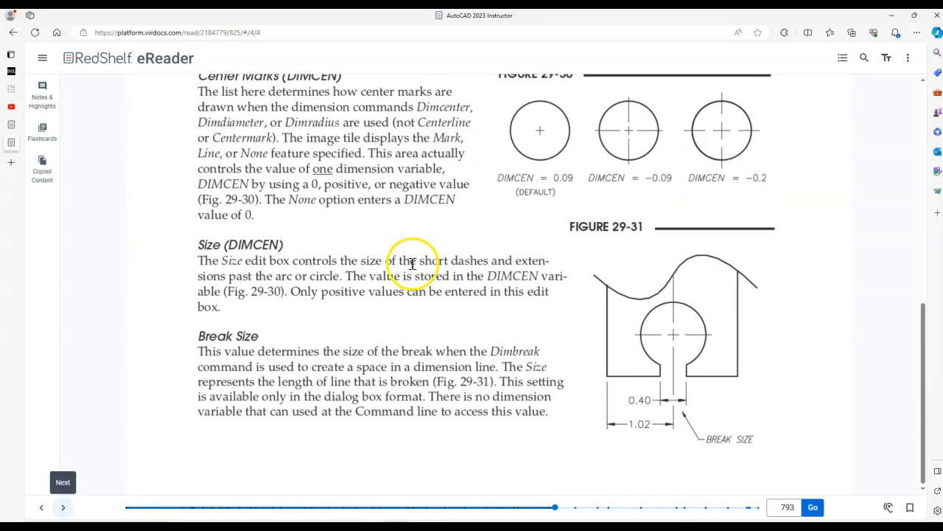
{"action": "left_click", "coordinate": [64, 507]}
{"action": "scroll", "coordinate": [385, 394], "scroll_direction": "down", "scroll_amount": 4}
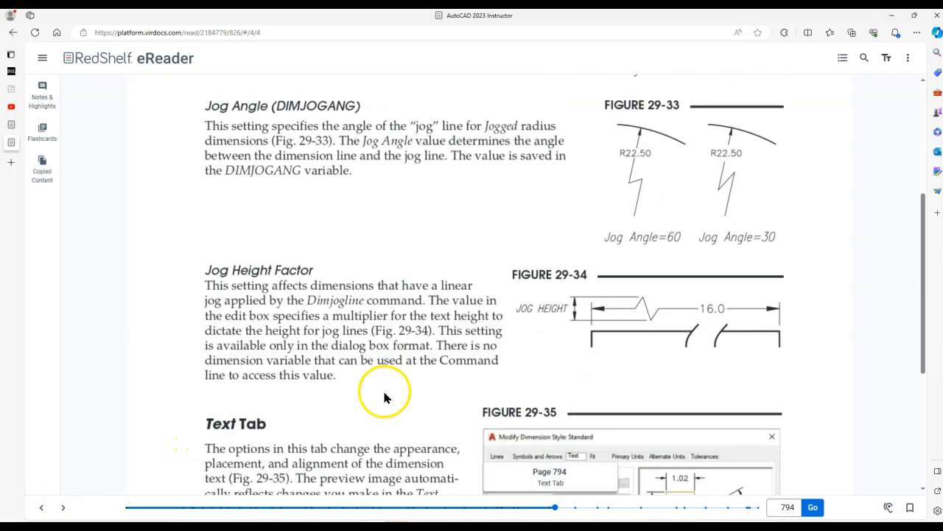
{"action": "scroll", "coordinate": [385, 395], "scroll_direction": "down", "scroll_amount": 3}
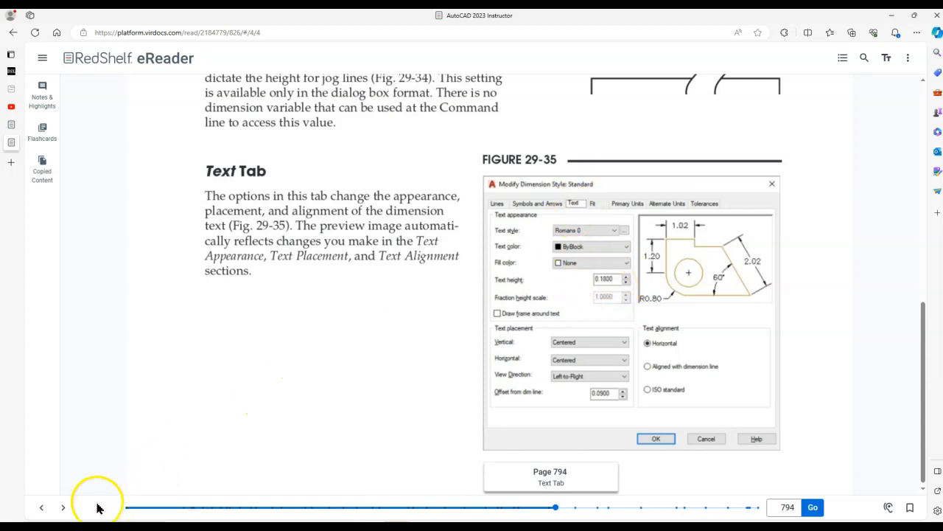
Step: Review the text appearance, placement and alignment settings and the Fit tab introduction on pages 795 to 797
{"action": "left_click", "coordinate": [63, 507]}
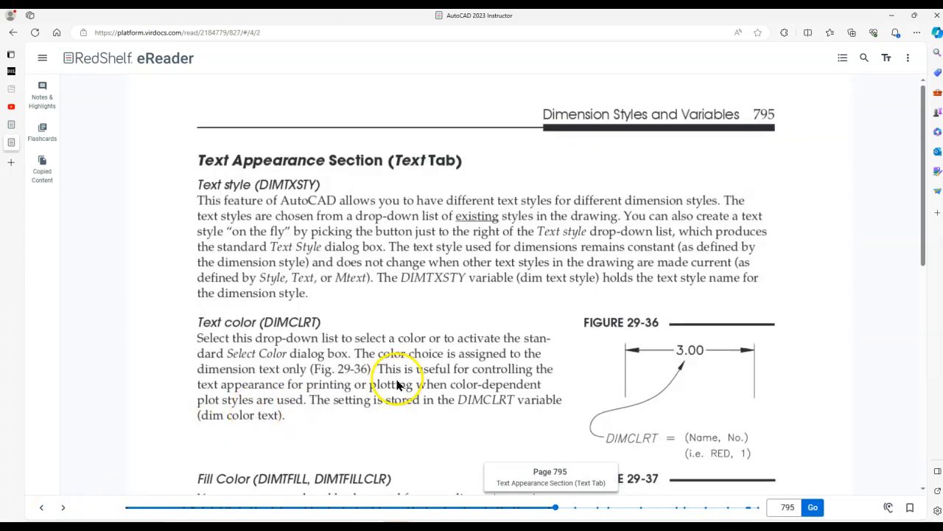
{"action": "scroll", "coordinate": [400, 368], "scroll_direction": "down", "scroll_amount": 6}
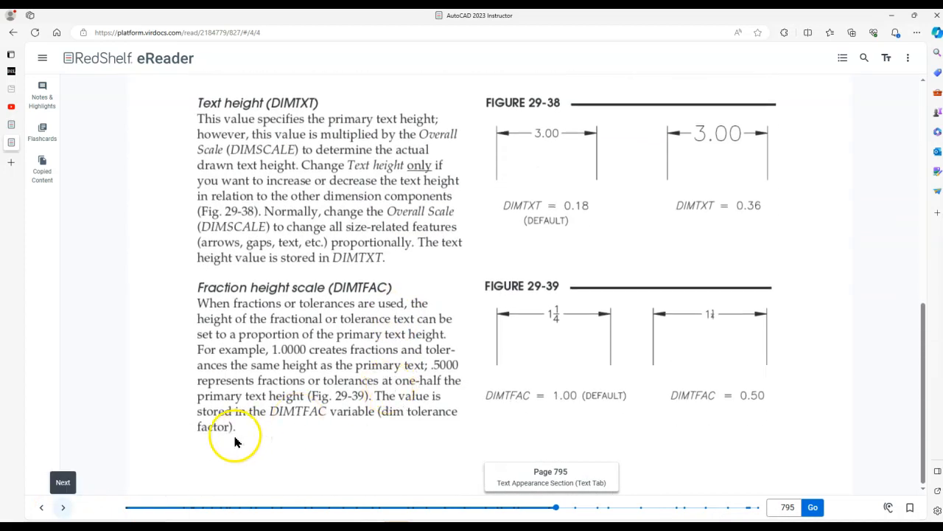
{"action": "left_click", "coordinate": [62, 508]}
{"action": "scroll", "coordinate": [166, 424], "scroll_direction": "down", "scroll_amount": 3}
{"action": "scroll", "coordinate": [165, 426], "scroll_direction": "down", "scroll_amount": 5}
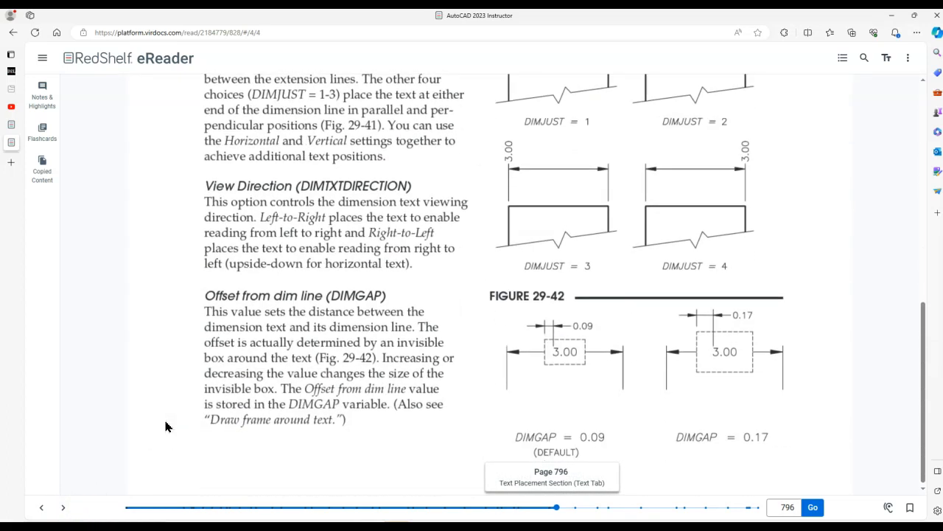
{"action": "left_click", "coordinate": [63, 508]}
{"action": "scroll", "coordinate": [354, 355], "scroll_direction": "down", "scroll_amount": 5}
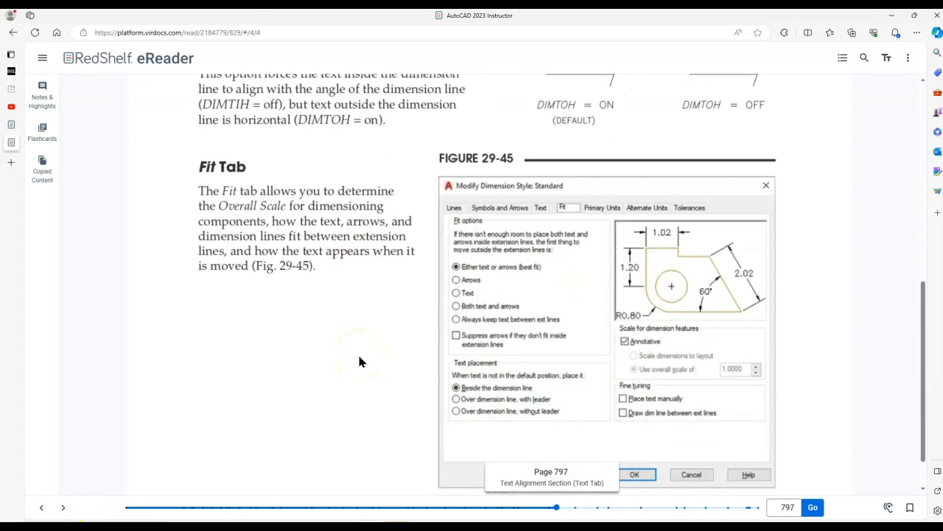
{"action": "scroll", "coordinate": [360, 361], "scroll_direction": "down", "scroll_amount": 1}
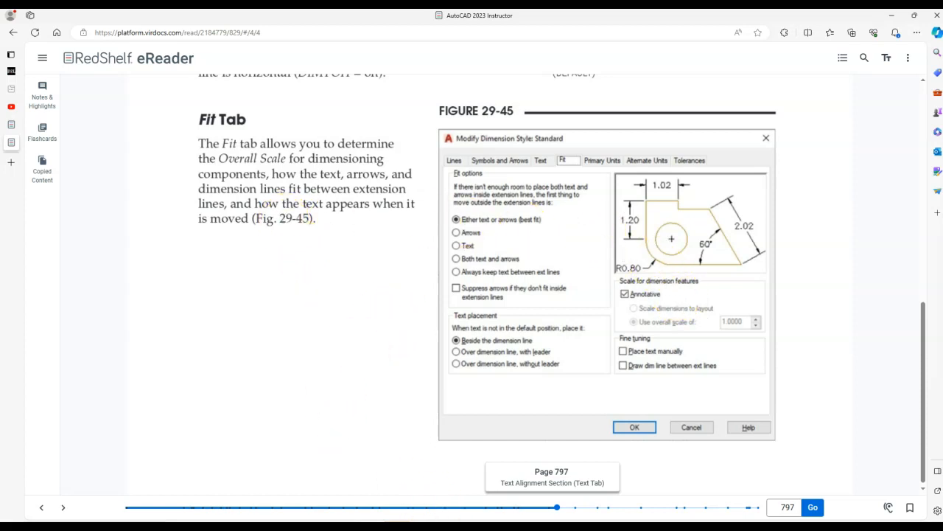
Step: Switch to AutoCAD's JC-MEC_7 Student drawing, bring the whole part into view and end the center mark command
{"action": "left_click", "coordinate": [420, 526]}
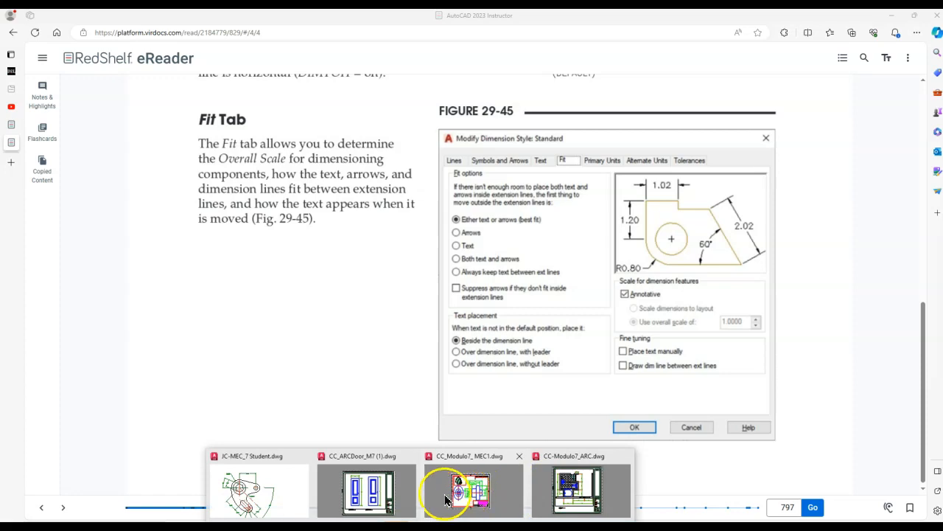
{"action": "left_click", "coordinate": [289, 509]}
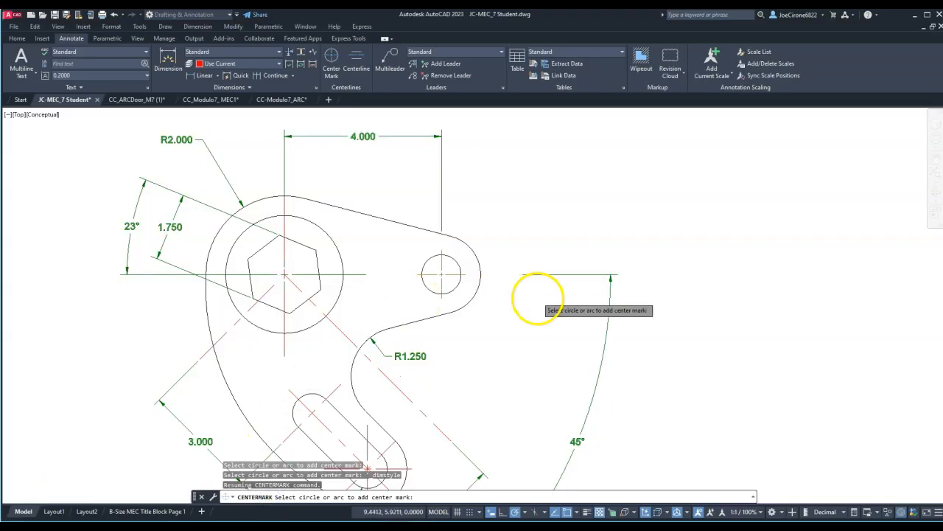
{"action": "middle_click_drag", "start_coordinate": [496, 308], "coordinate": [494, 260]}
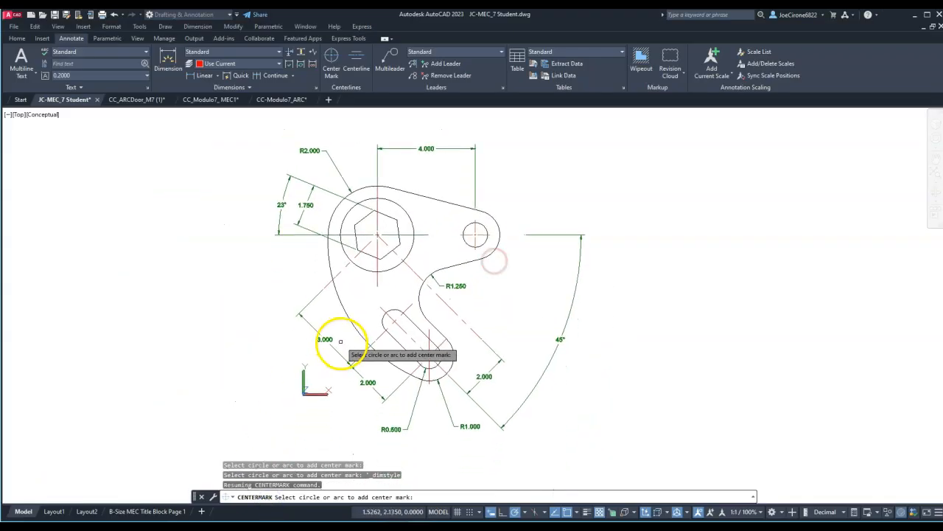
{"action": "key", "text": "Escape"}
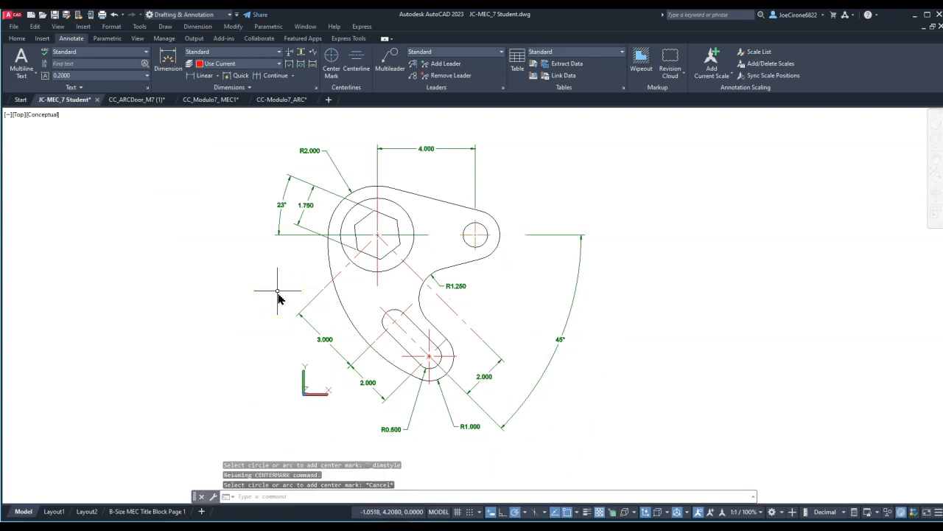
Step: Open the Standard dimension style for modification with DDIM and examine its line, arrow and text settings, including the text style's height
{"action": "type", "text": "DDIM"}
{"action": "key", "text": "Return"}
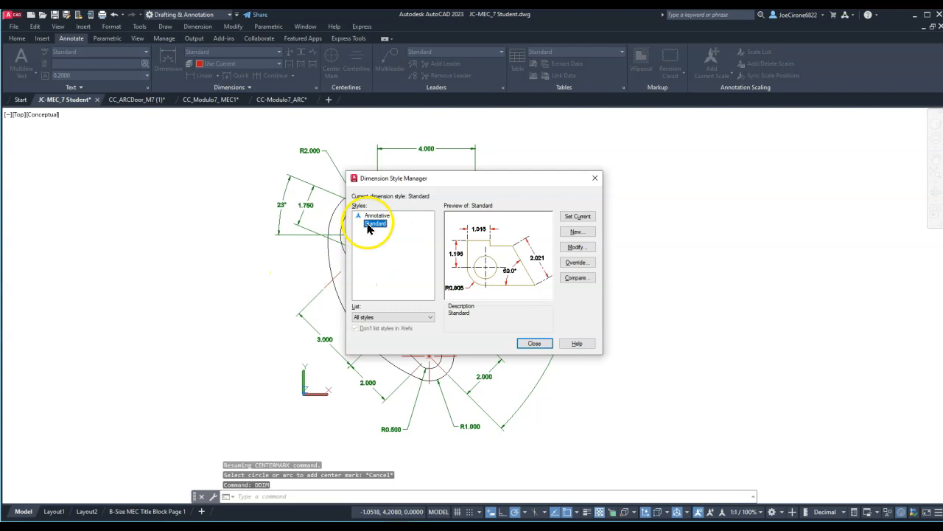
{"action": "left_click", "coordinate": [577, 249]}
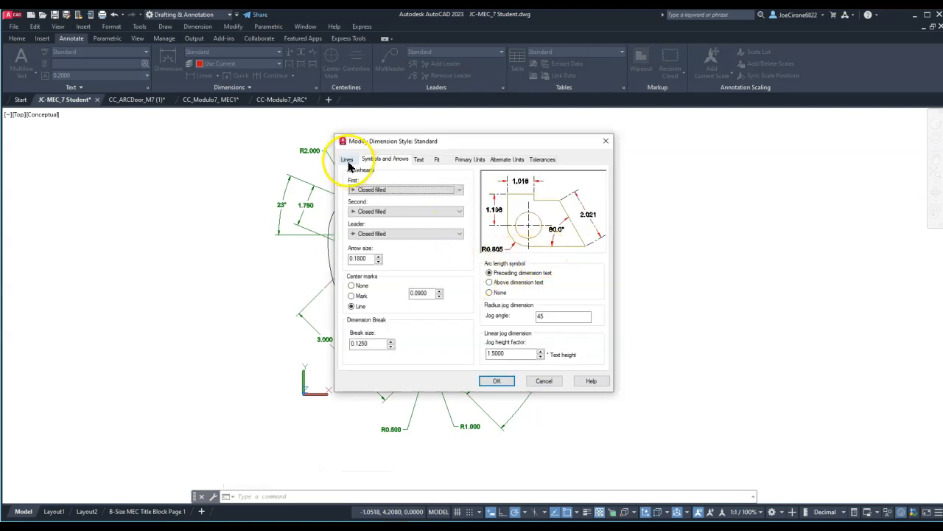
{"action": "left_click", "coordinate": [347, 160]}
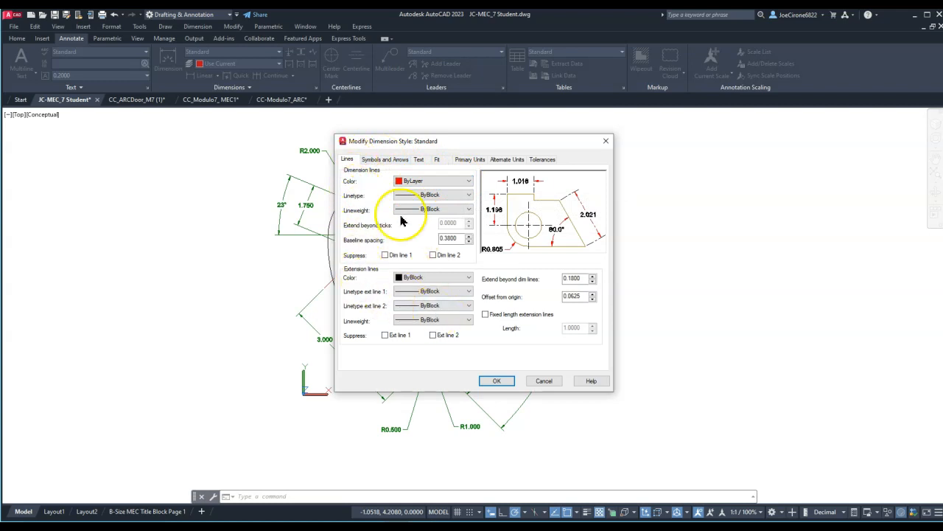
{"action": "left_click", "coordinate": [382, 160]}
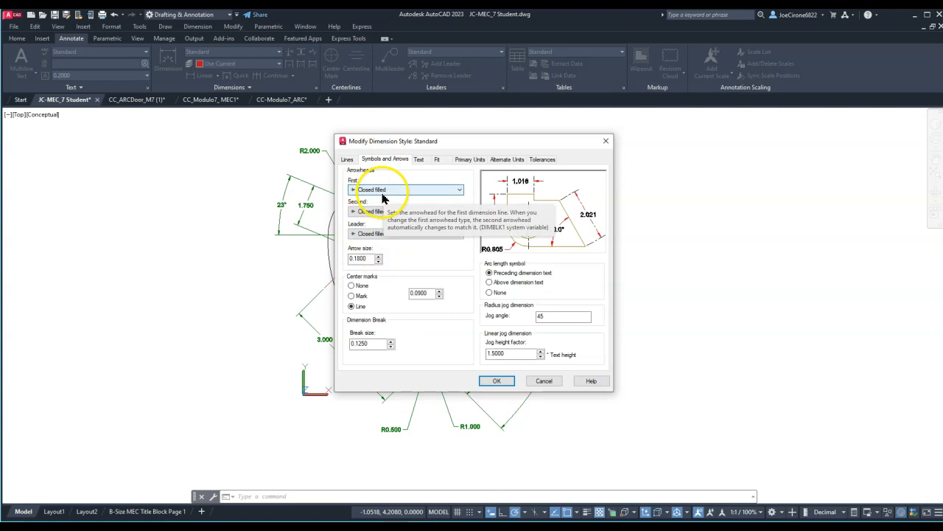
{"action": "left_click", "coordinate": [419, 160]}
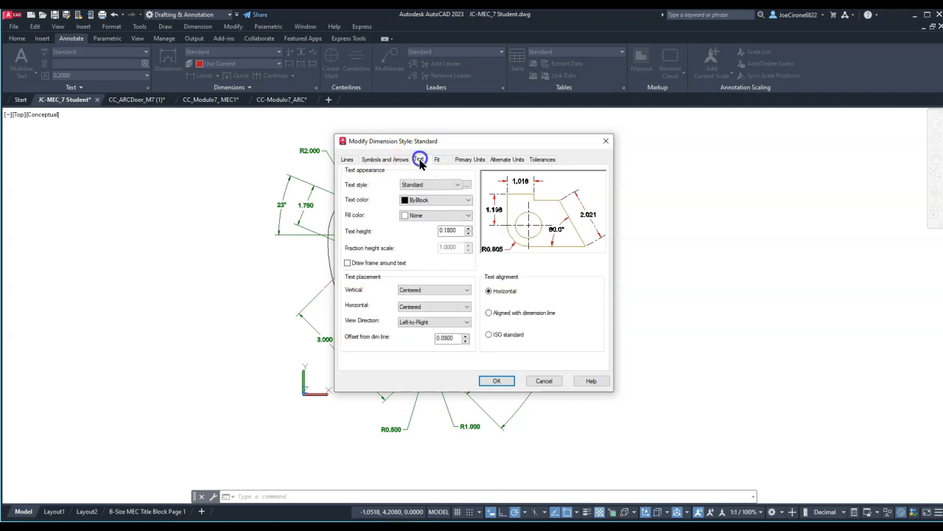
{"action": "left_click", "coordinate": [467, 187]}
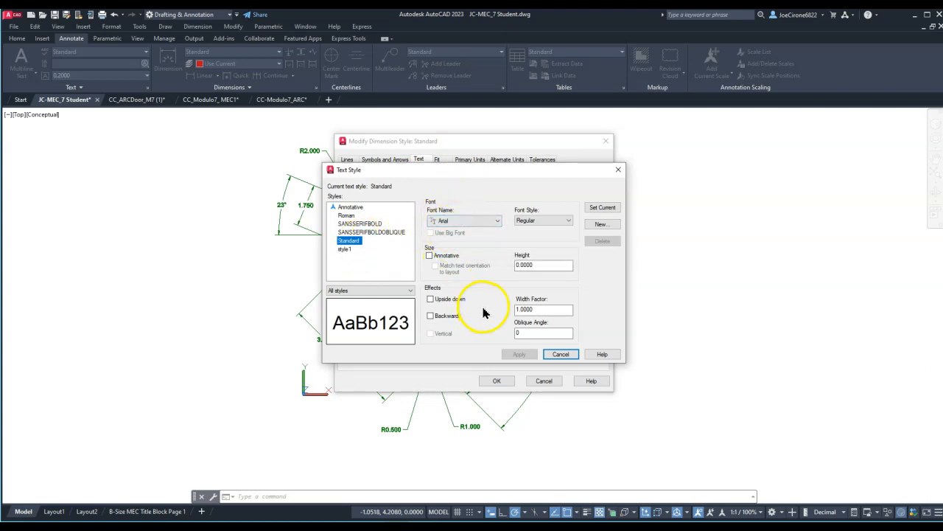
{"action": "left_click", "coordinate": [541, 265]}
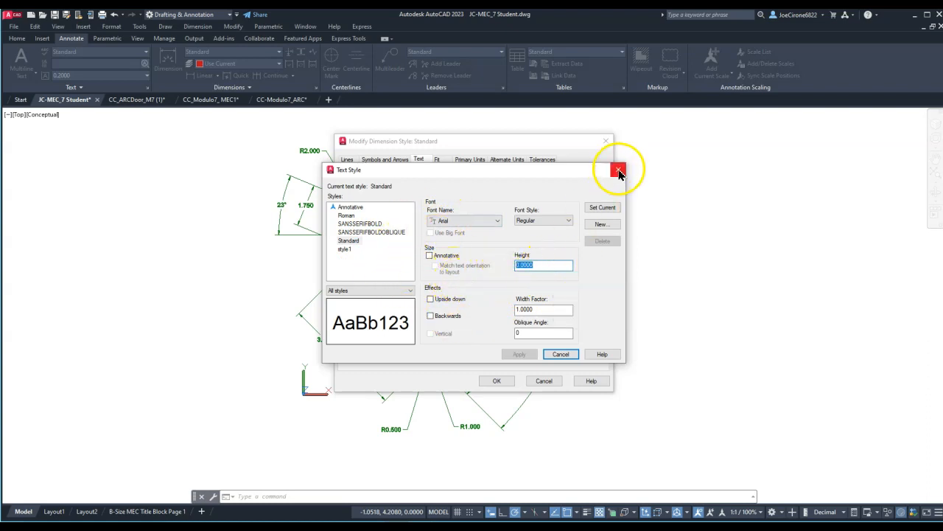
{"action": "left_click", "coordinate": [617, 170]}
Step: Set the Standard dimension style's text height to .125 and its overall scale to 2, and accept the changes
{"action": "double_click", "coordinate": [442, 231]}
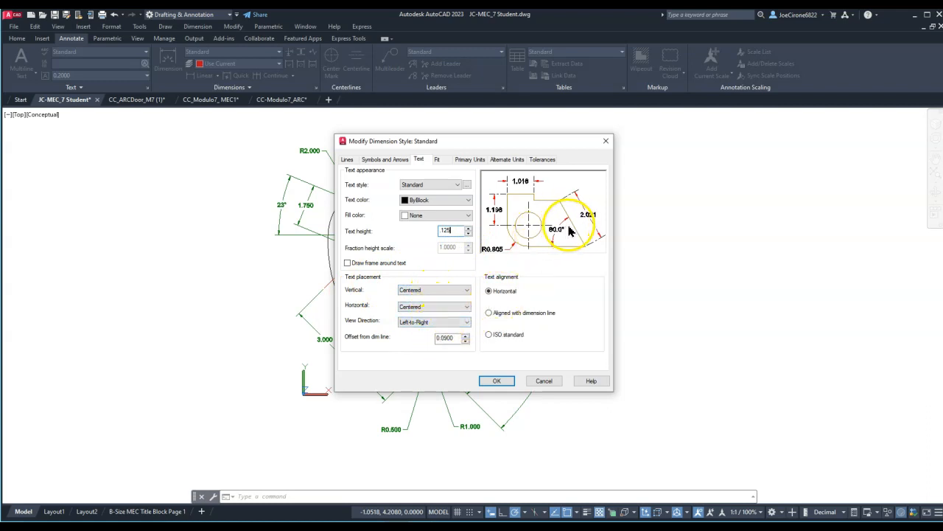
{"action": "left_click", "coordinate": [438, 160]}
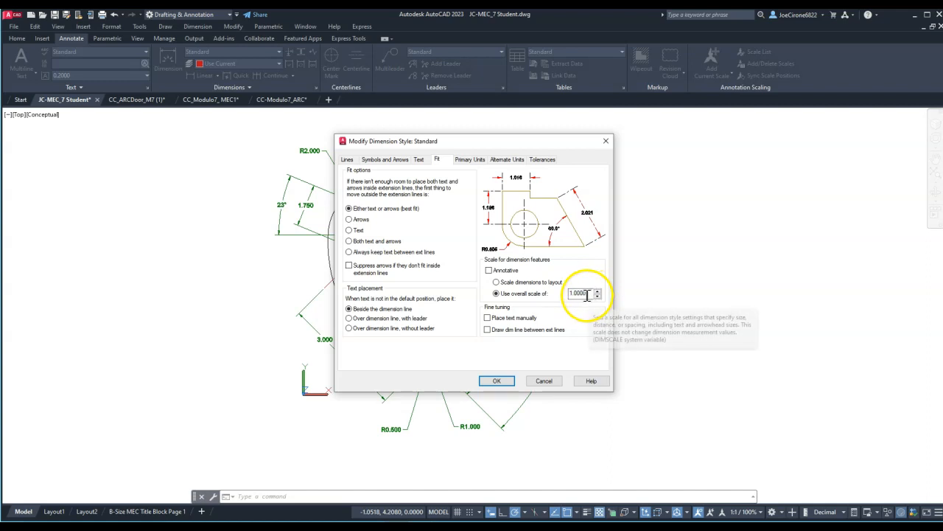
{"action": "double_click", "coordinate": [578, 294]}
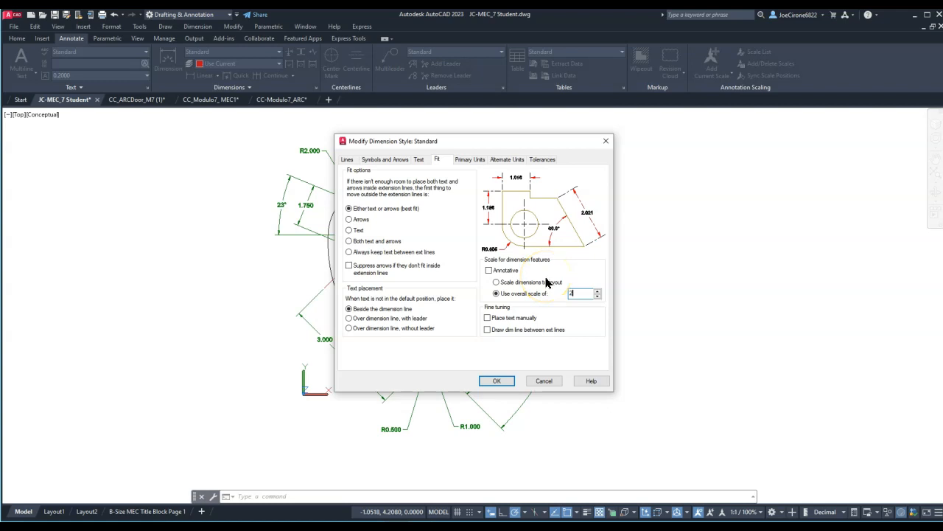
{"action": "left_click", "coordinate": [506, 383]}
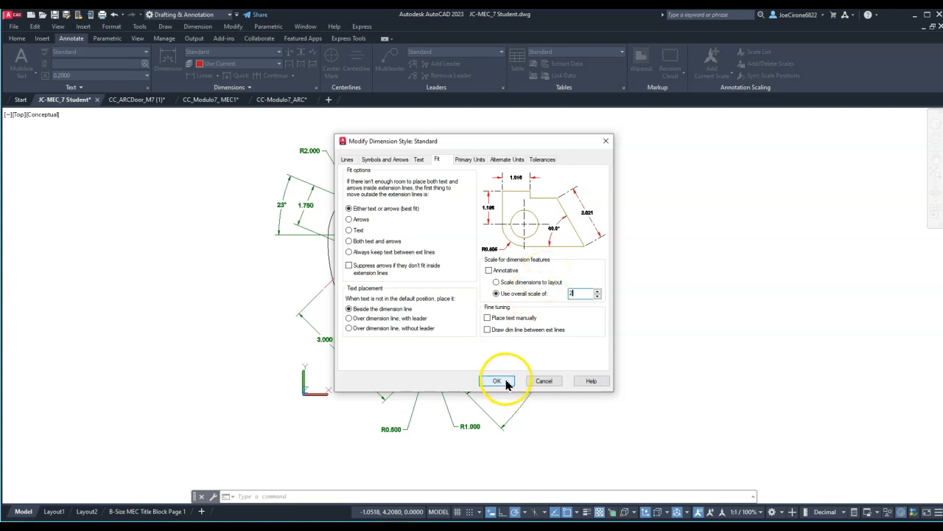
Step: Close the Dimension Style Manager, inspect the rescaled dimensions on the B-Size MEC Title Block Page 1 layout, and return to model space
{"action": "left_click", "coordinate": [534, 341]}
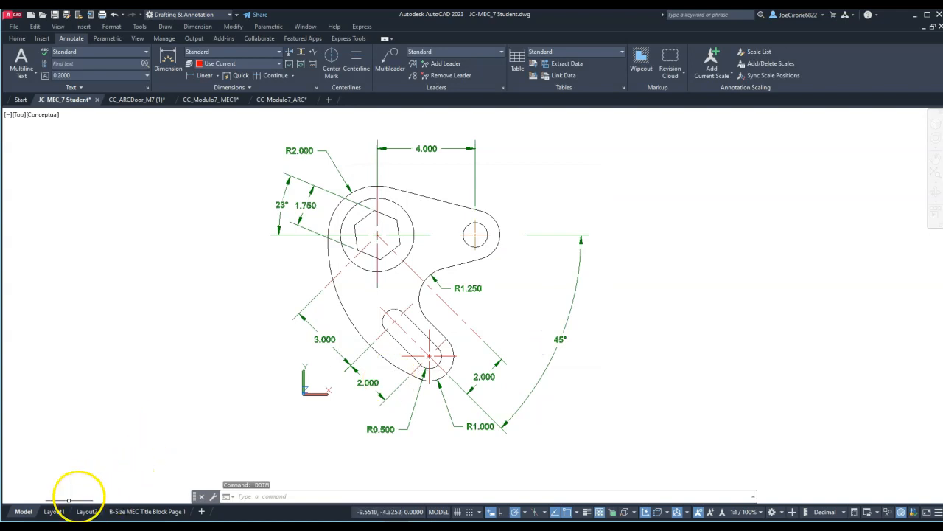
{"action": "left_click", "coordinate": [125, 511]}
{"action": "scroll", "coordinate": [442, 329], "scroll_direction": "up", "scroll_amount": 6}
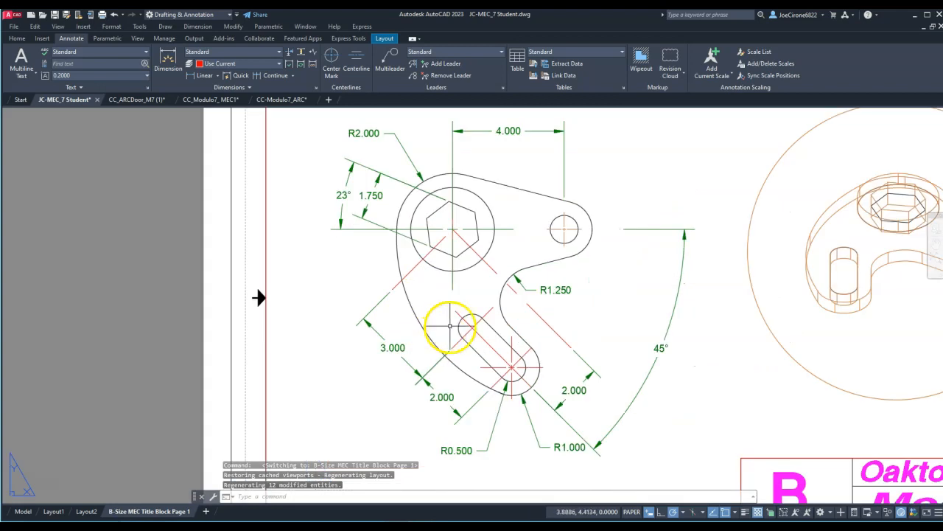
{"action": "scroll", "coordinate": [454, 275], "scroll_direction": "down", "scroll_amount": 2}
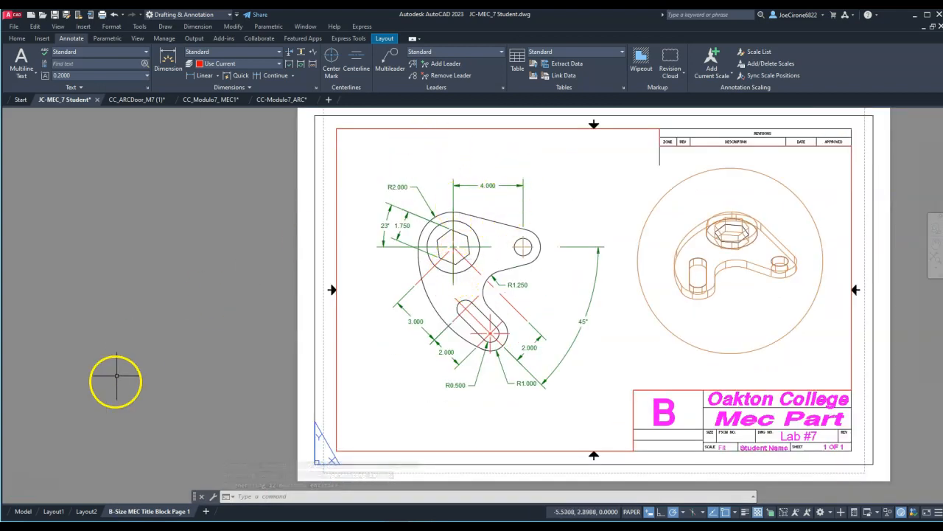
{"action": "left_click", "coordinate": [24, 513]}
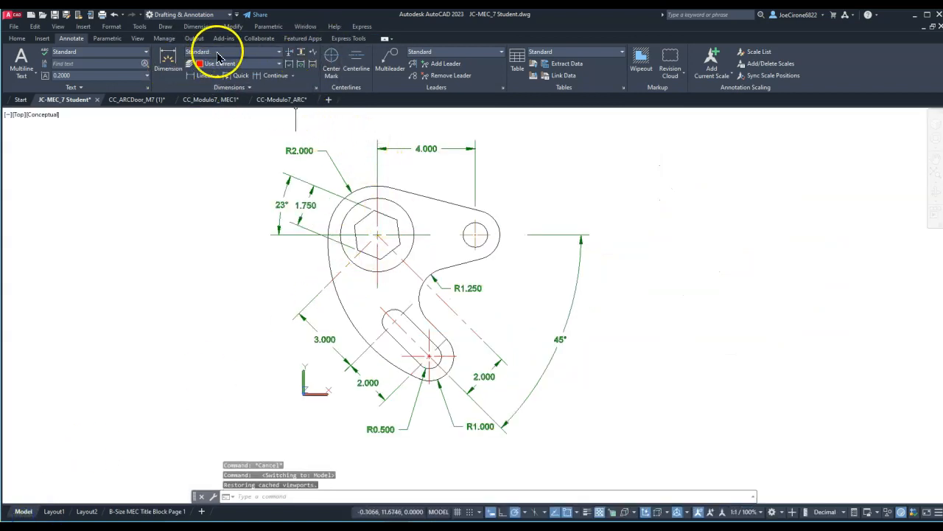
Step: Add a horizontal linear dimension between the large boss and the small hole, placed just below the existing overhead dimension
{"action": "left_click", "coordinate": [201, 75]}
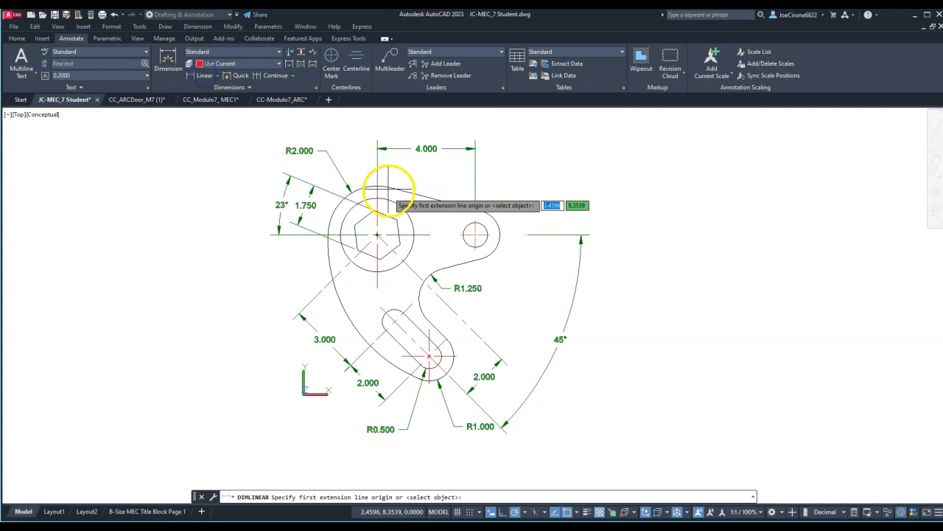
{"action": "left_click", "coordinate": [376, 198]}
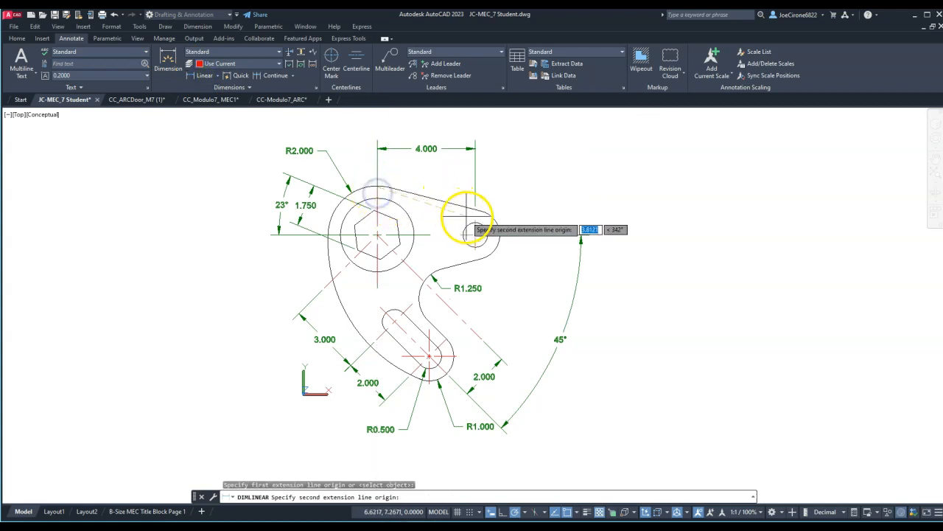
{"action": "left_click", "coordinate": [476, 222]}
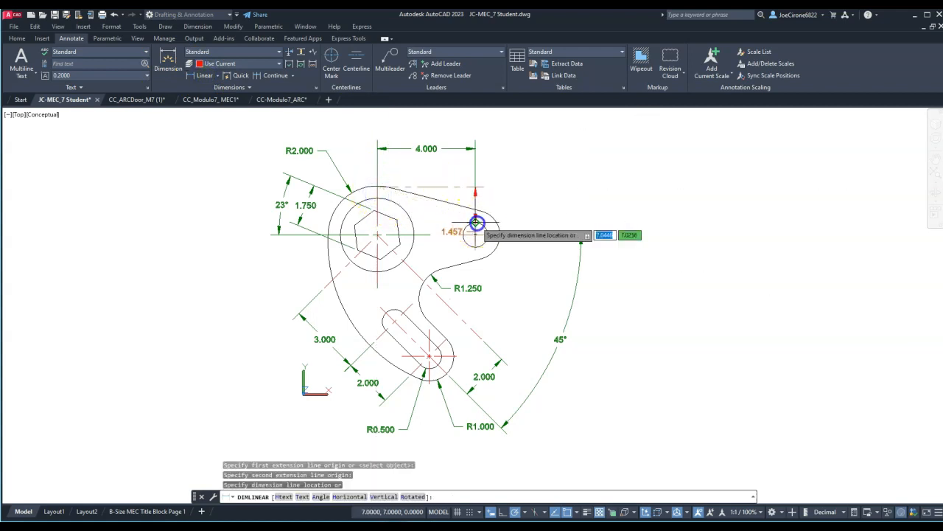
{"action": "left_click", "coordinate": [430, 162]}
Step: Modify the Standard dimension style with DDIM so its primary linear units use a precision of 0.0, and apply the change
{"action": "middle_click_drag", "start_coordinate": [505, 187], "coordinate": [476, 218]}
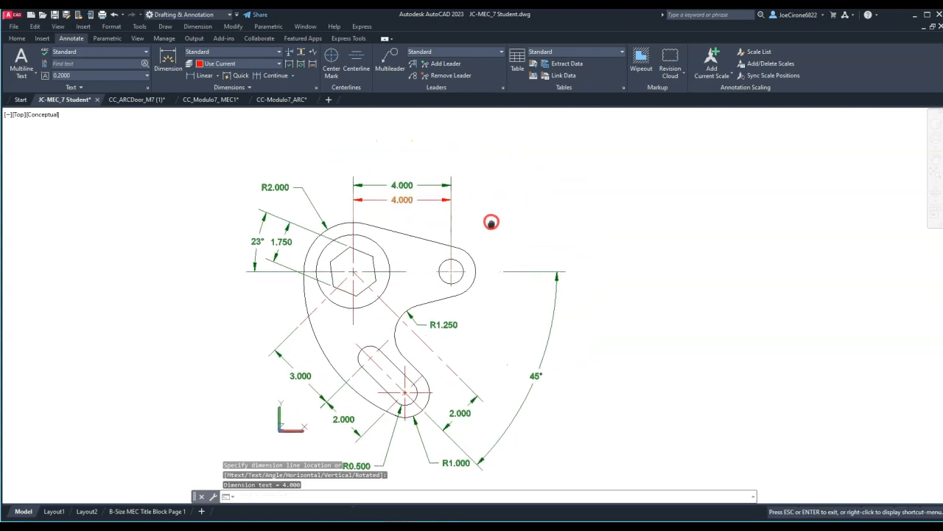
{"action": "scroll", "coordinate": [476, 219], "scroll_direction": "up", "scroll_amount": 2}
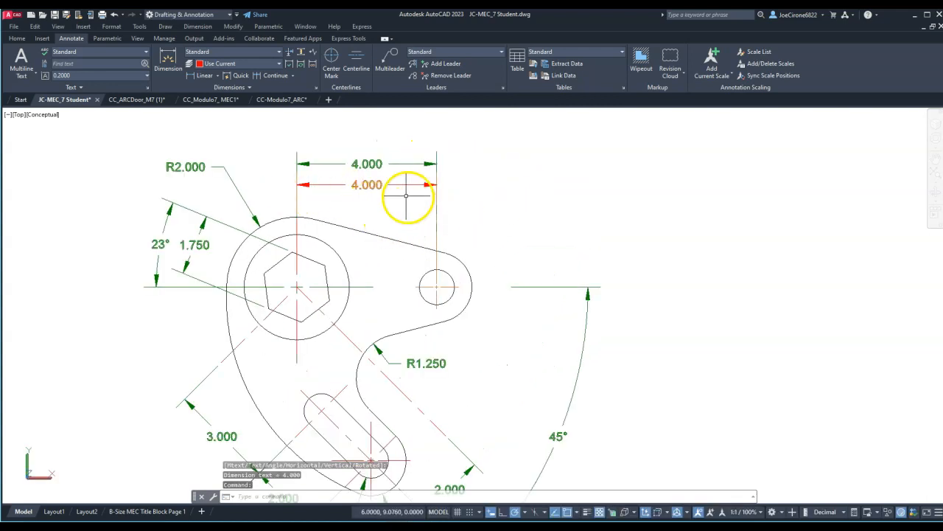
{"action": "type", "text": "ddim"}
{"action": "key", "text": "Return"}
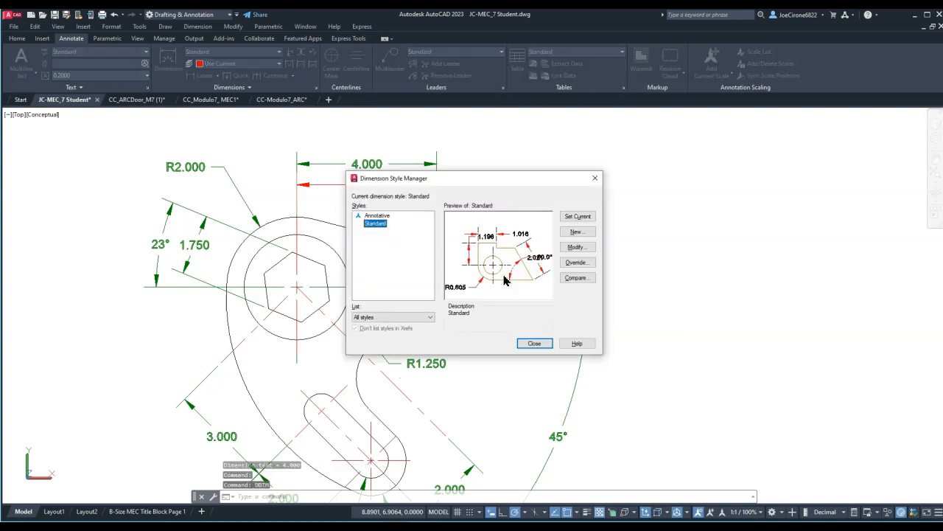
{"action": "left_click", "coordinate": [576, 247]}
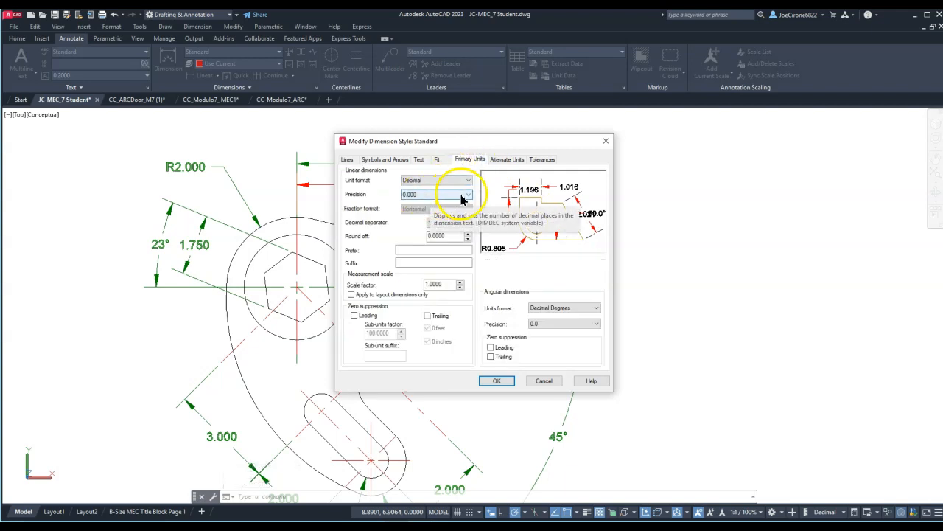
{"action": "left_click", "coordinate": [463, 196]}
{"action": "left_click", "coordinate": [443, 210]}
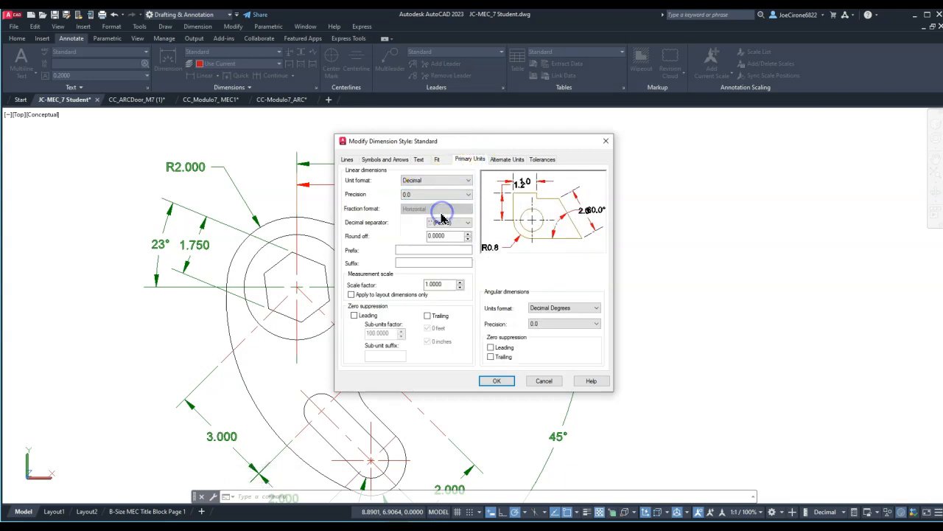
{"action": "left_click", "coordinate": [496, 380]}
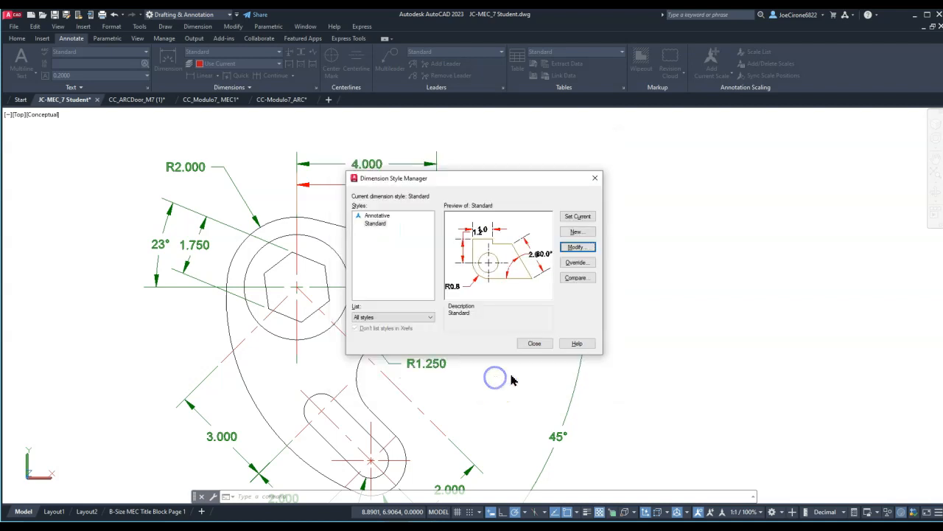
{"action": "left_click", "coordinate": [536, 344]}
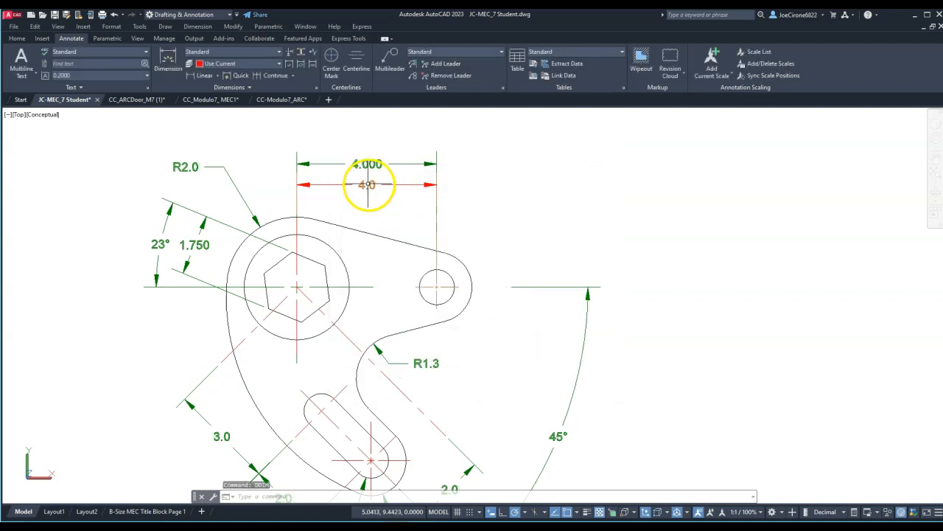
Step: Reopen the Standard dimension style, enable the display of alternate units, examine their multiplier, and apply the change
{"action": "key", "text": "Return"}
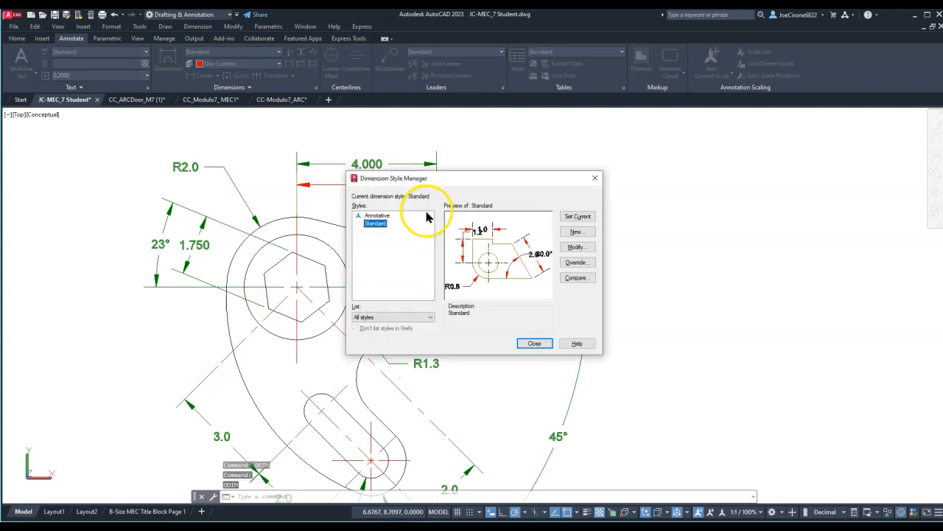
{"action": "left_click", "coordinate": [576, 247]}
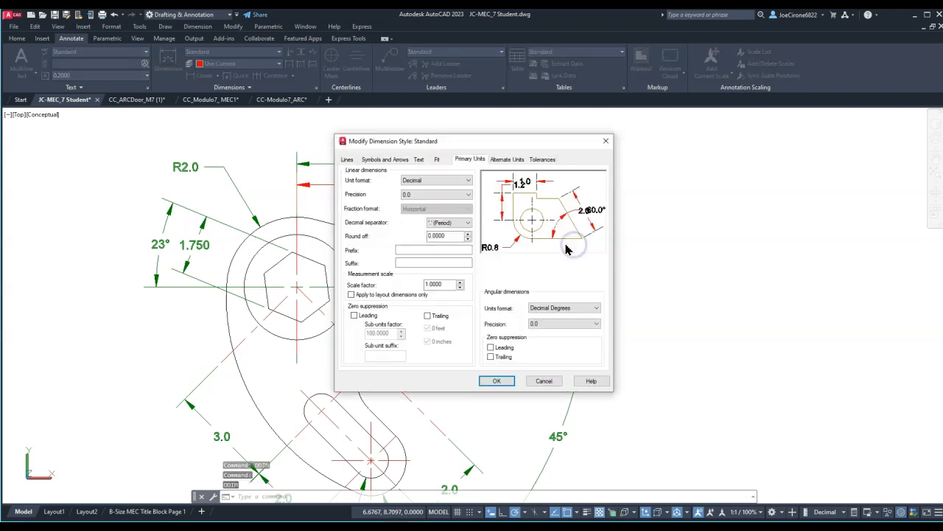
{"action": "left_click", "coordinate": [506, 160]}
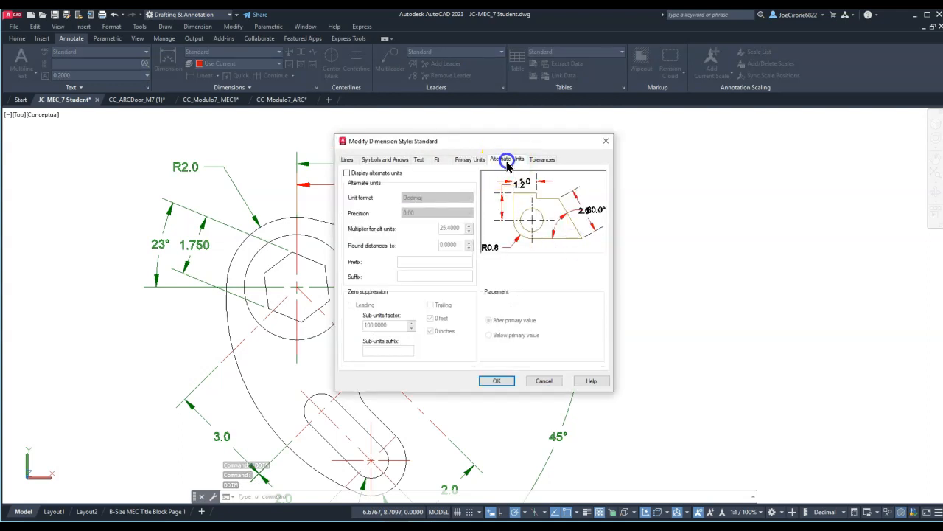
{"action": "left_click", "coordinate": [346, 173]}
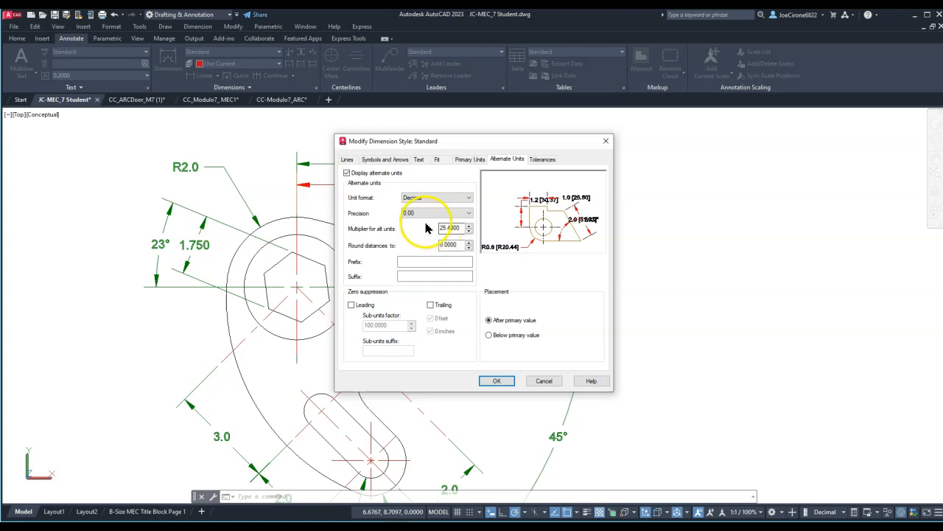
{"action": "left_click", "coordinate": [460, 228]}
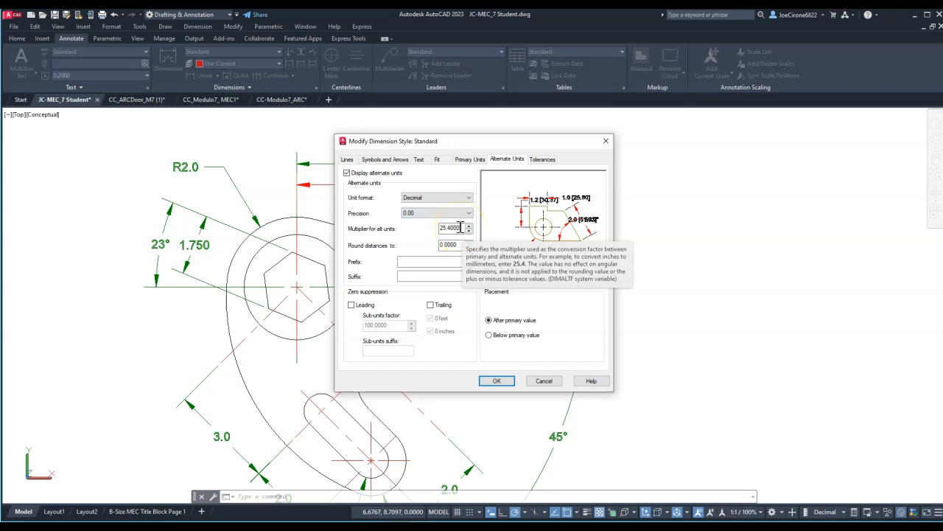
{"action": "left_click", "coordinate": [499, 380]}
{"action": "left_click", "coordinate": [536, 343]}
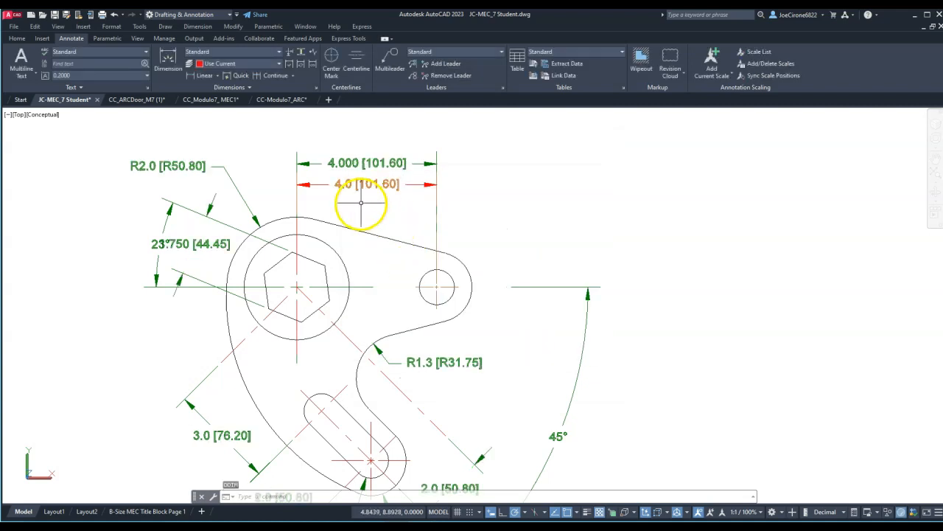
Step: Set the Standard dimension style's tolerance method to Limits with upper and lower values of 0.0030, and apply it to the drawing
{"action": "key", "text": "Return"}
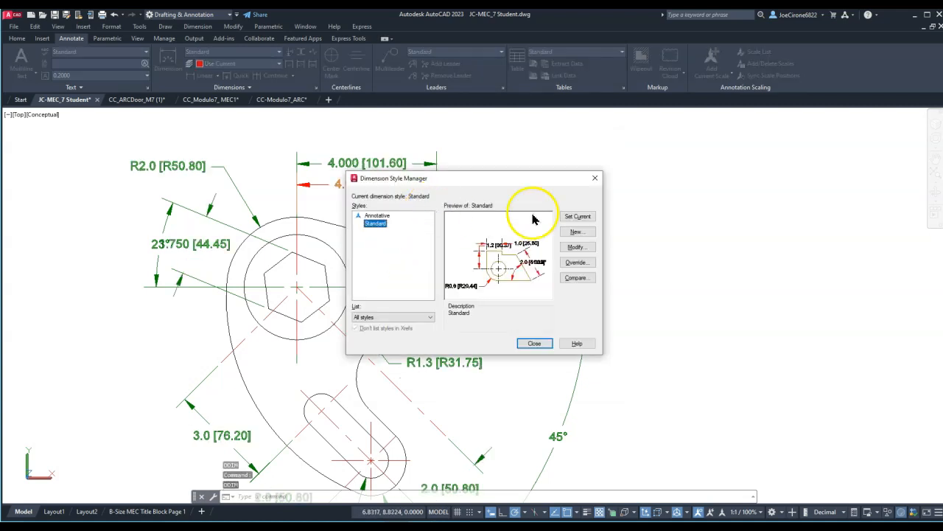
{"action": "left_click", "coordinate": [576, 247]}
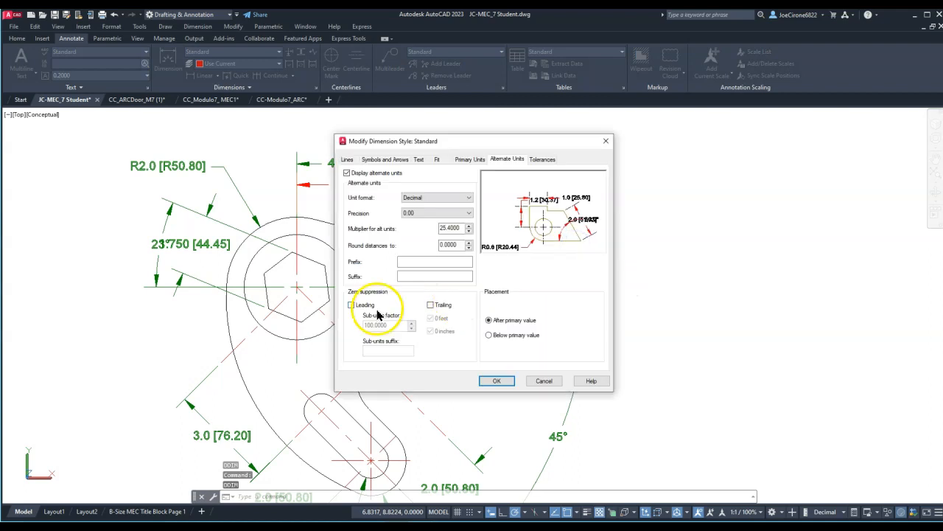
{"action": "left_click", "coordinate": [542, 161]}
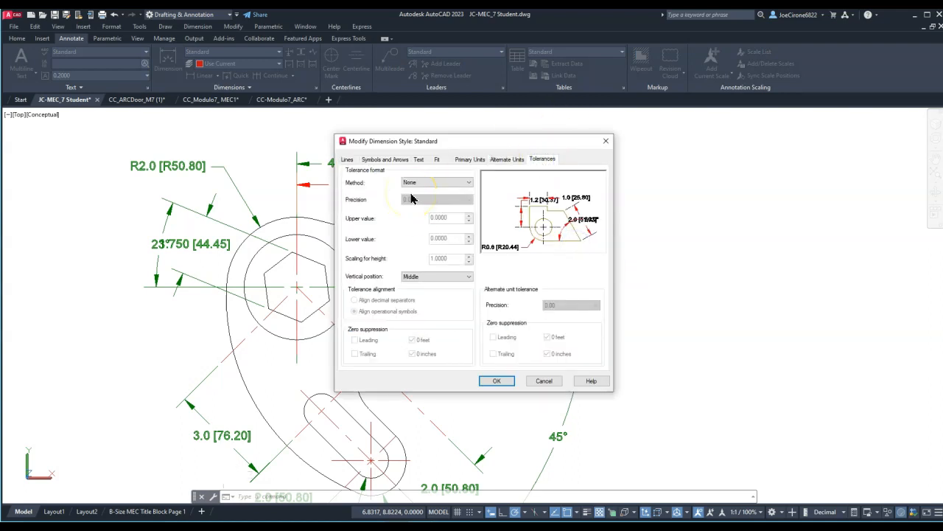
{"action": "left_click", "coordinate": [460, 183]}
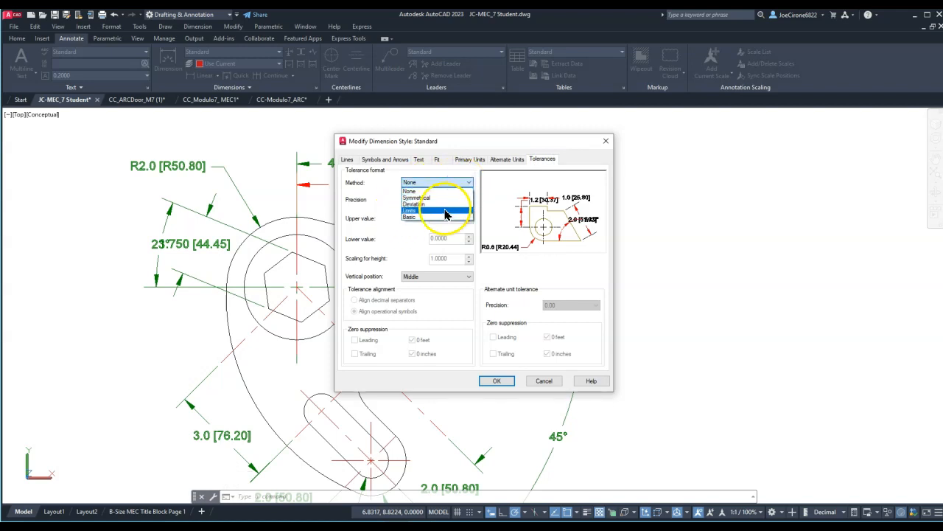
{"action": "left_click", "coordinate": [445, 210]}
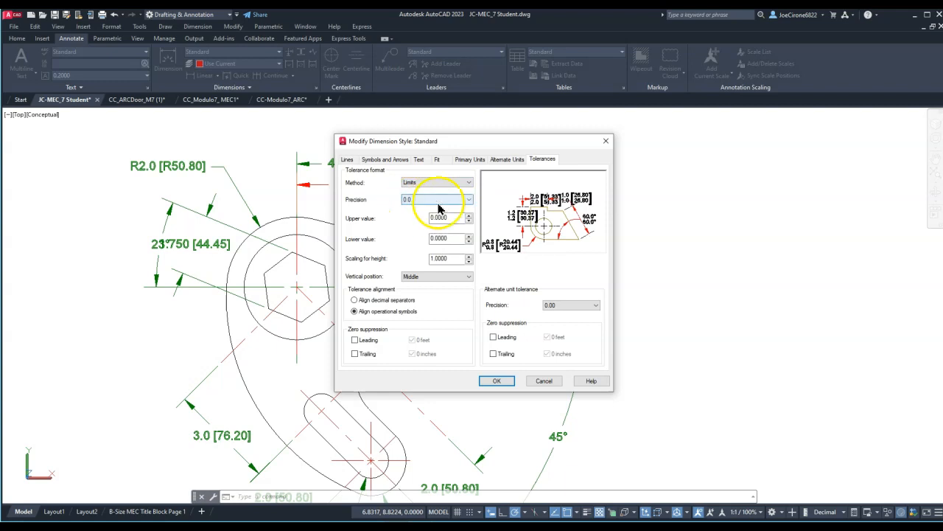
{"action": "left_click", "coordinate": [453, 216]}
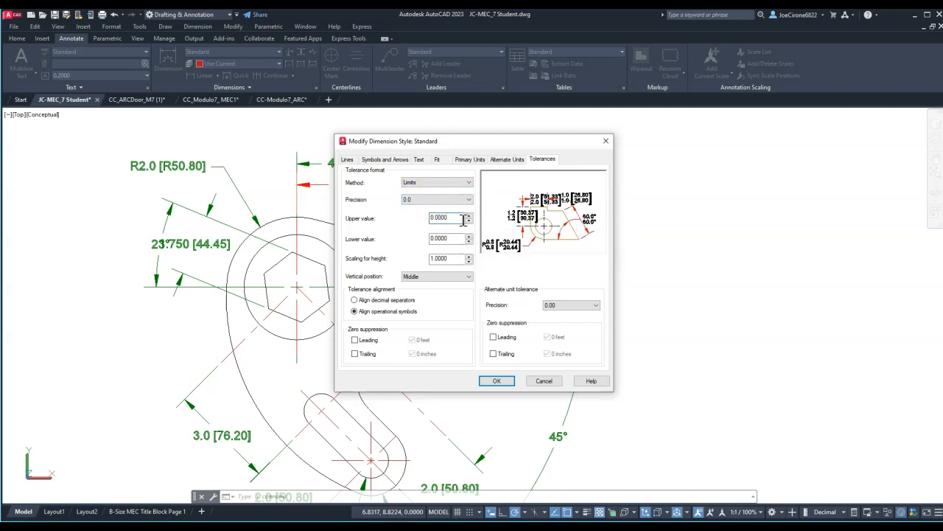
{"action": "key", "text": "BackSpace"}
{"action": "key", "text": "BackSpace"}
{"action": "left_click", "coordinate": [456, 237]}
{"action": "left_click", "coordinate": [496, 381]}
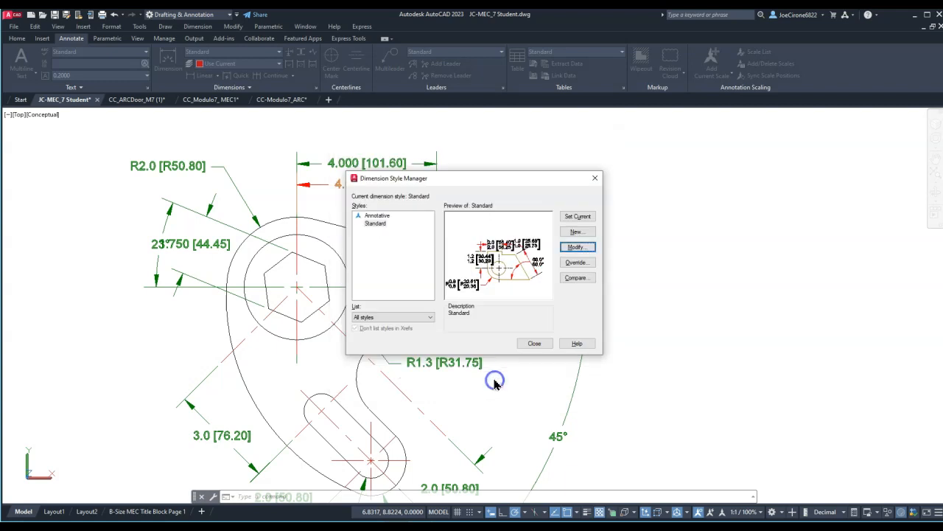
{"action": "left_click", "coordinate": [525, 344]}
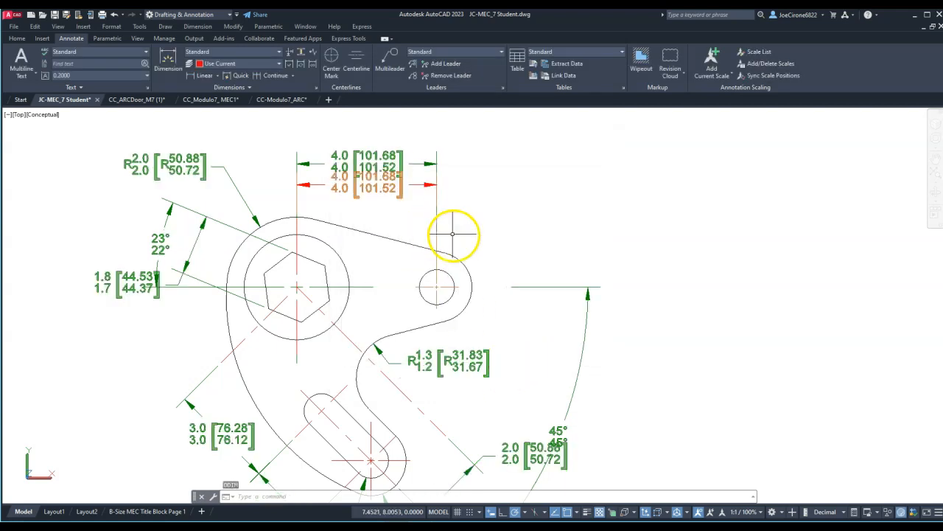
Step: Inspect the dimensions around the slot, and turn off the display of alternate units in the Standard dimension style
{"action": "mouse_move", "coordinate": [516, 390]}
{"action": "middle_mouse_down"}
{"action": "mouse_move", "coordinate": [539, 347]}
{"action": "mouse_move", "coordinate": [532, 325]}
{"action": "middle_mouse_up"}
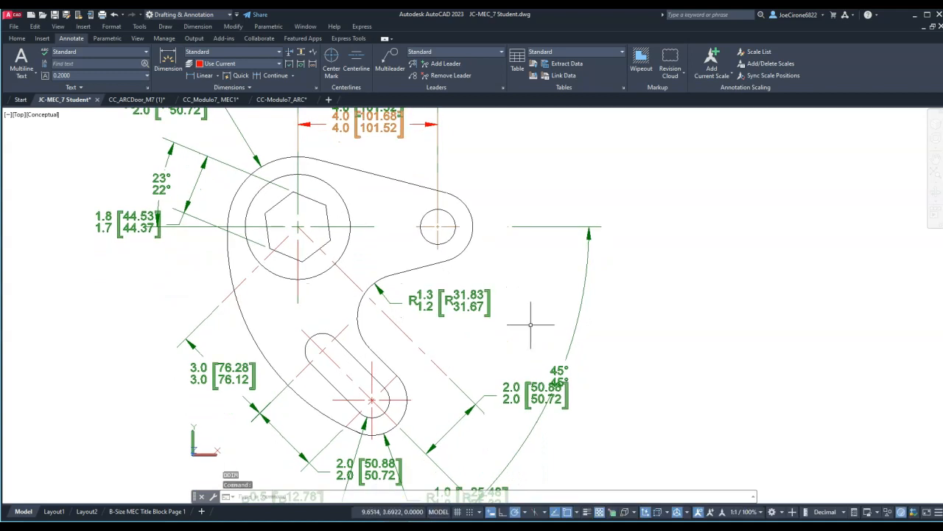
{"action": "key", "text": "Return"}
{"action": "left_click", "coordinate": [576, 247]}
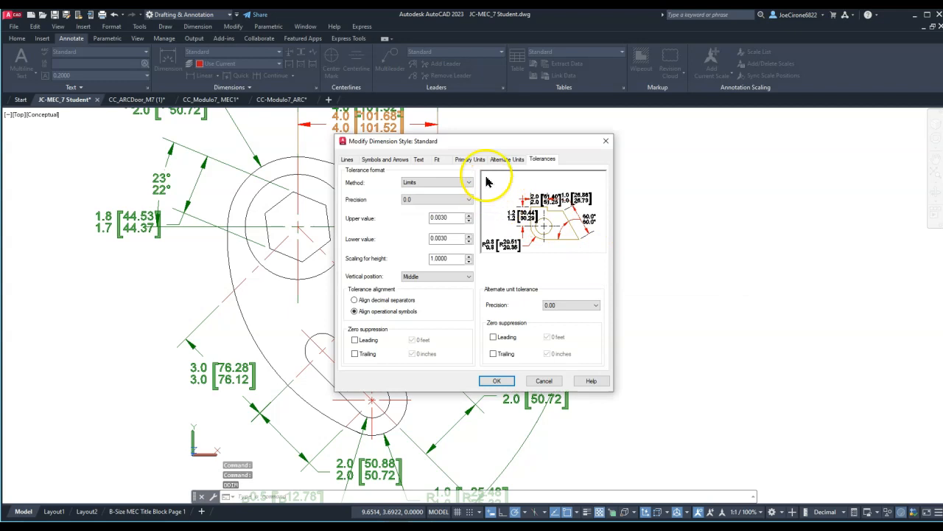
{"action": "left_click", "coordinate": [504, 158]}
{"action": "left_click", "coordinate": [347, 172]}
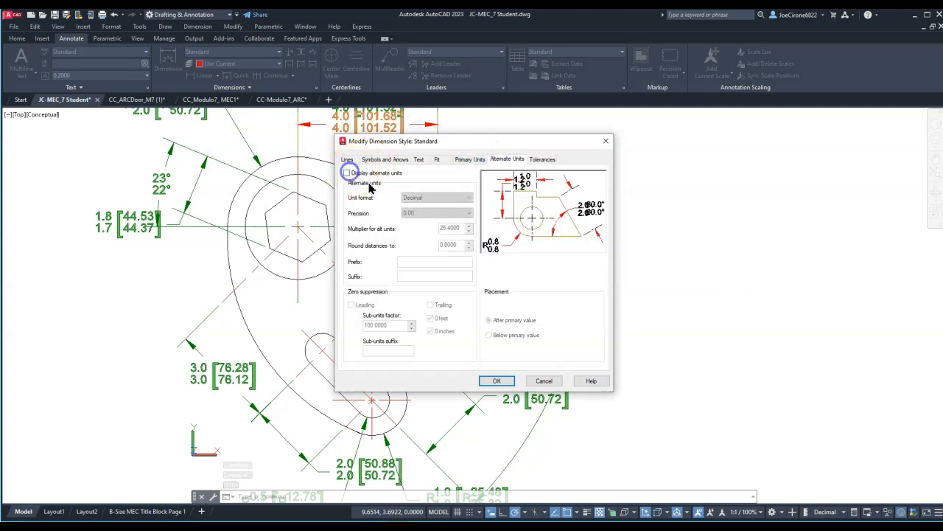
{"action": "left_click", "coordinate": [497, 380]}
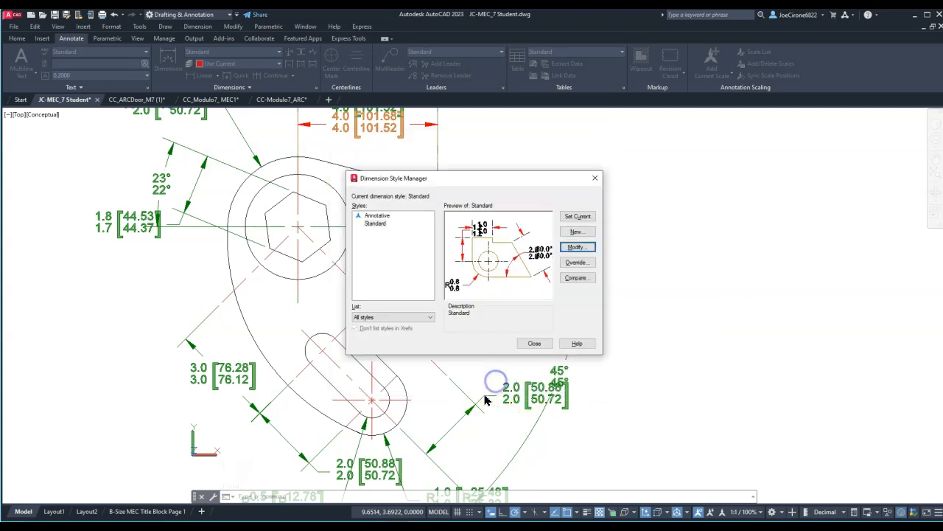
{"action": "left_click", "coordinate": [534, 344]}
Step: Examine the limit-style dimensions around the part, and switch to the RedShelf eReader textbook's Fit tab page
{"action": "middle_click_drag", "start_coordinate": [365, 333], "coordinate": [402, 406]}
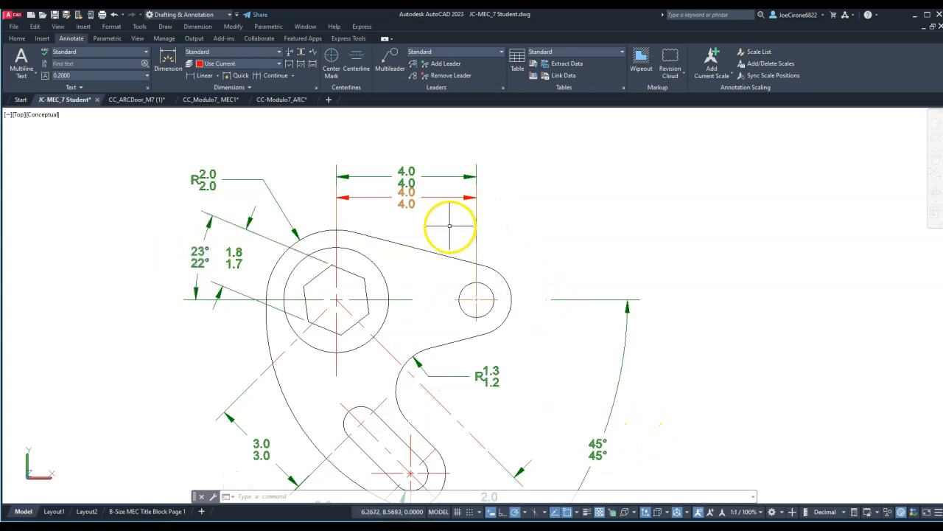
{"action": "scroll", "coordinate": [458, 249], "scroll_direction": "up", "scroll_amount": 2}
{"action": "scroll", "coordinate": [438, 234], "scroll_direction": "down", "scroll_amount": 1}
{"action": "scroll", "coordinate": [436, 255], "scroll_direction": "up", "scroll_amount": 1}
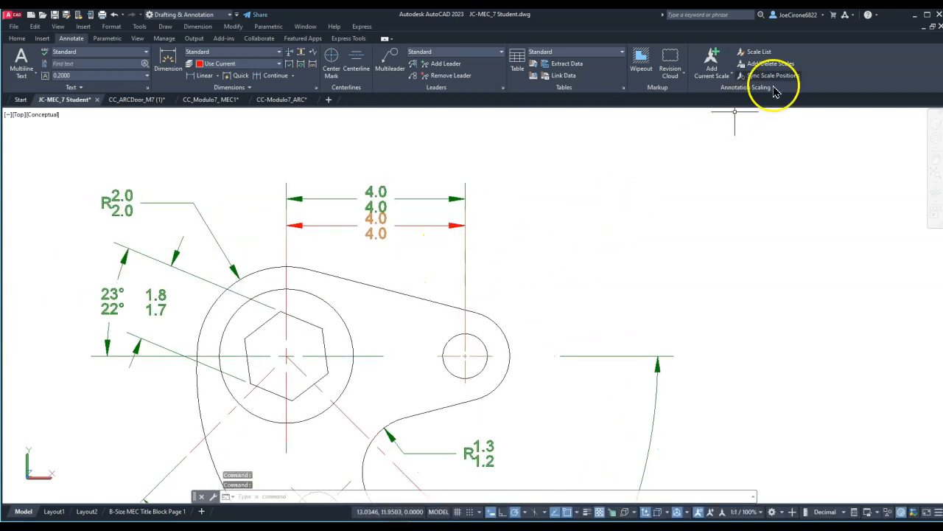
{"action": "left_click", "coordinate": [914, 18]}
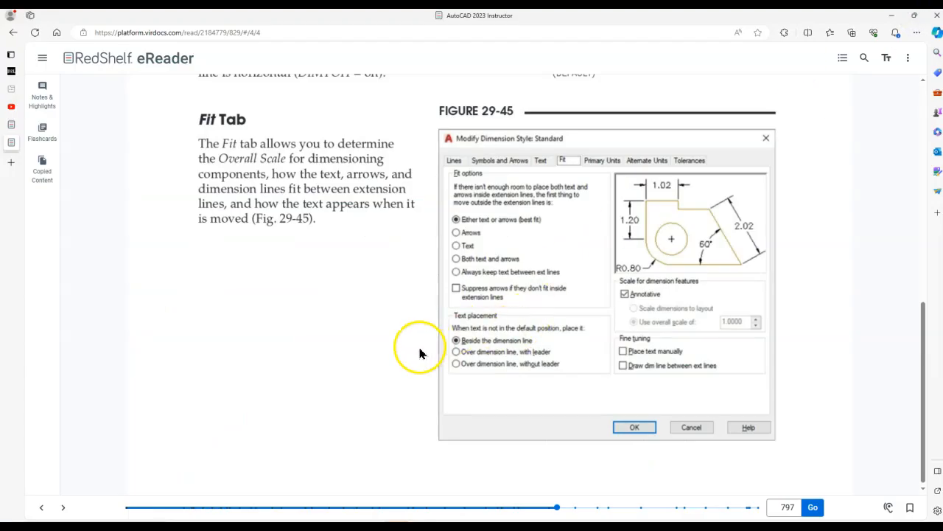
Step: Read the textbook's Fit tab explanations on pages 798 to 800, covering overall scale, fit options and text placement
{"action": "left_click", "coordinate": [64, 507]}
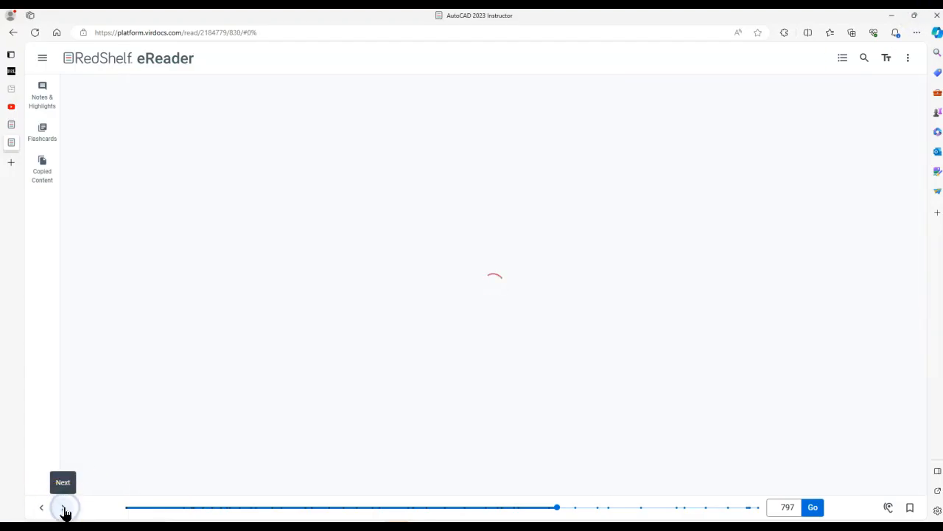
{"action": "scroll", "coordinate": [337, 400], "scroll_direction": "down", "scroll_amount": 2}
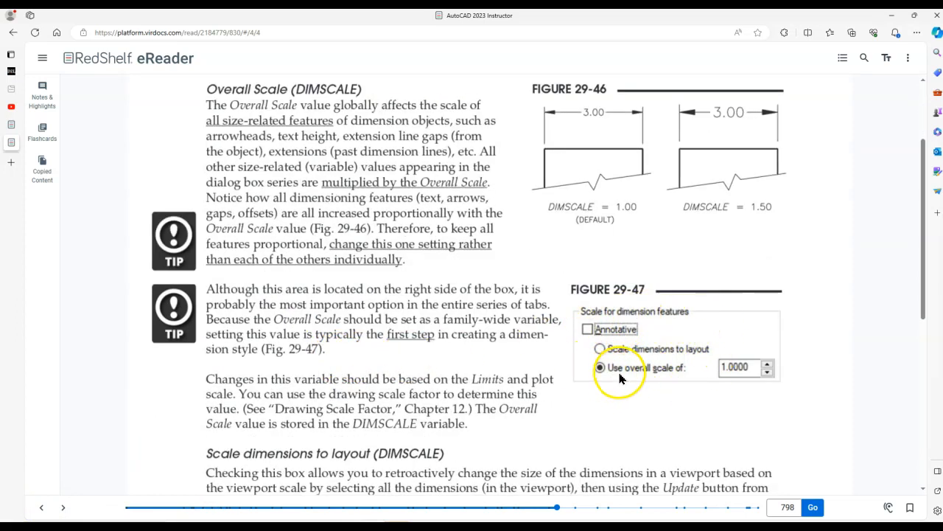
{"action": "scroll", "coordinate": [620, 378], "scroll_direction": "down", "scroll_amount": 3}
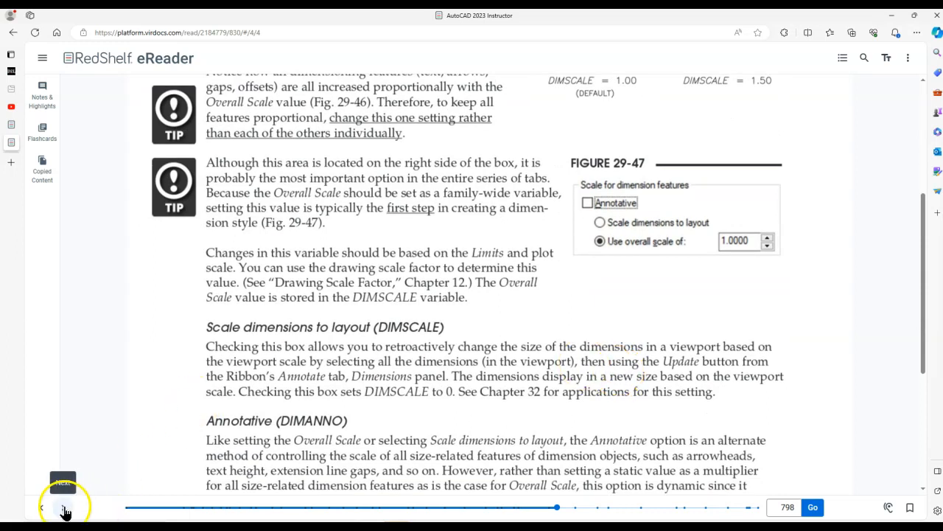
{"action": "left_click", "coordinate": [64, 509]}
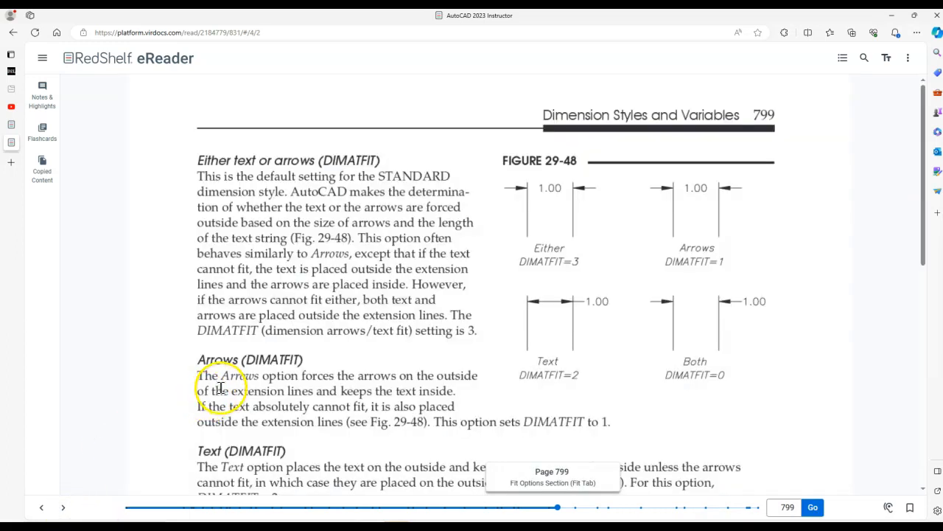
{"action": "scroll", "coordinate": [229, 398], "scroll_direction": "down", "scroll_amount": 5}
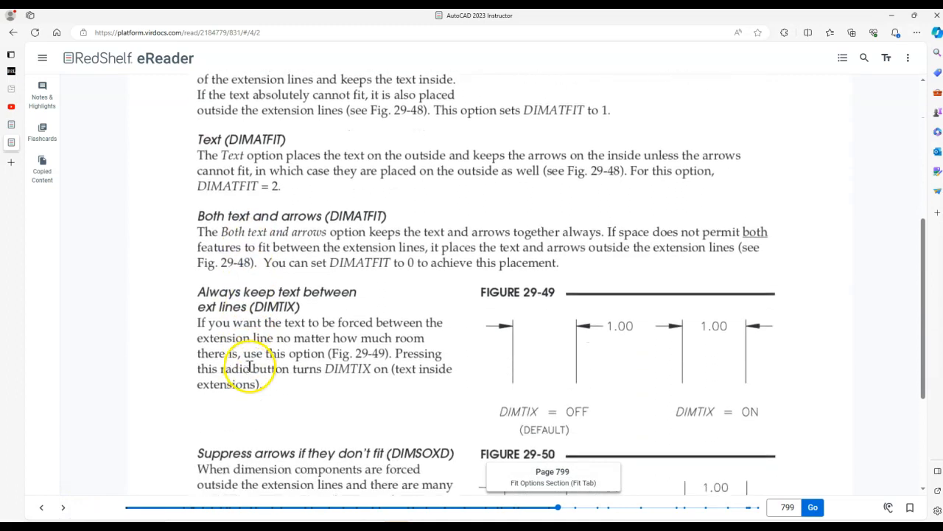
{"action": "scroll", "coordinate": [251, 367], "scroll_direction": "down", "scroll_amount": 2}
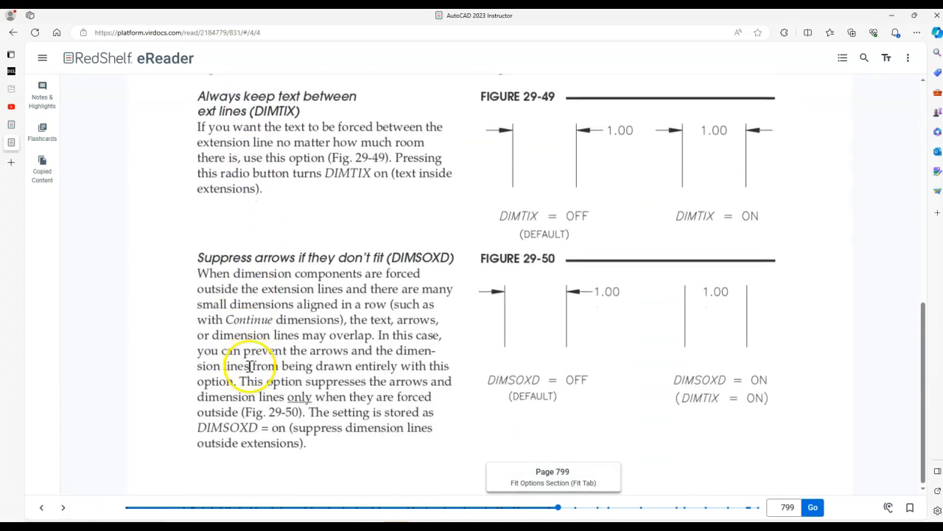
{"action": "left_click", "coordinate": [64, 509]}
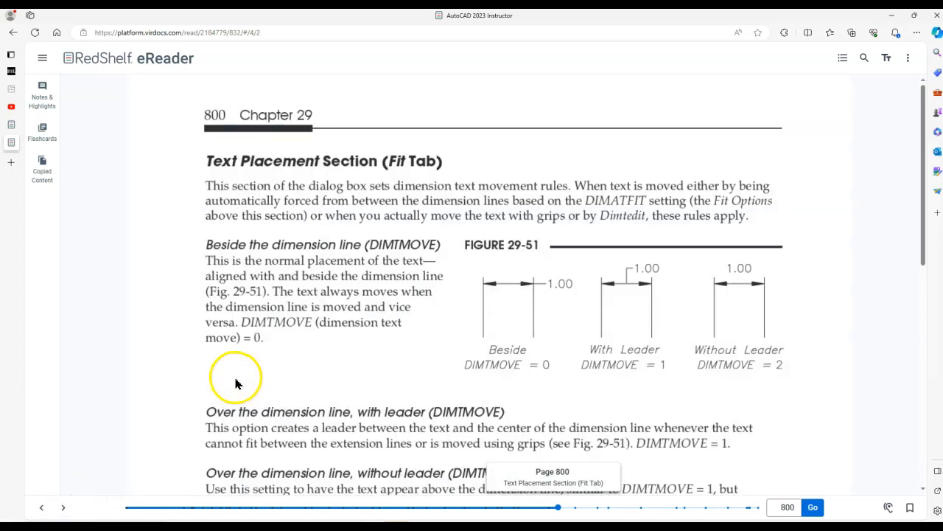
{"action": "scroll", "coordinate": [236, 381], "scroll_direction": "down", "scroll_amount": 7}
Step: Page through the Primary Units and Alternate Units sections of the textbook to page 806
{"action": "left_click", "coordinate": [60, 509]}
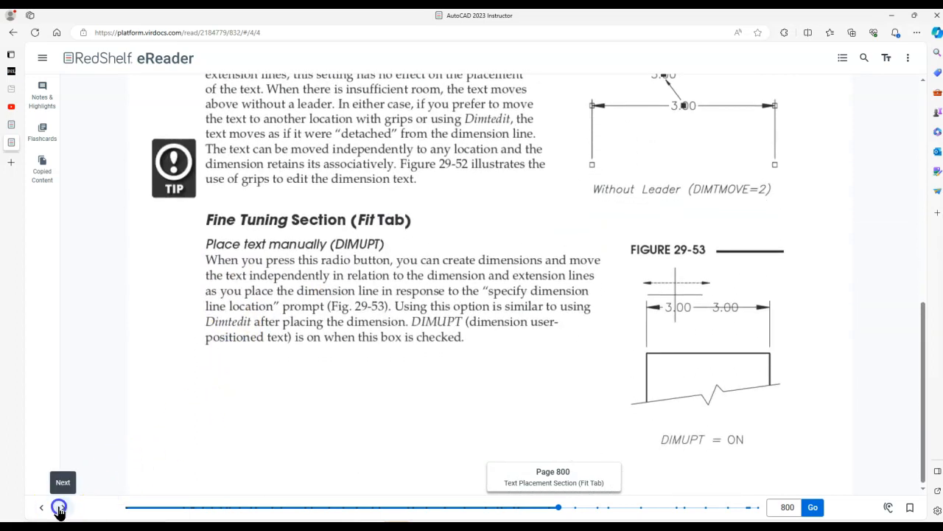
{"action": "left_click", "coordinate": [65, 507]}
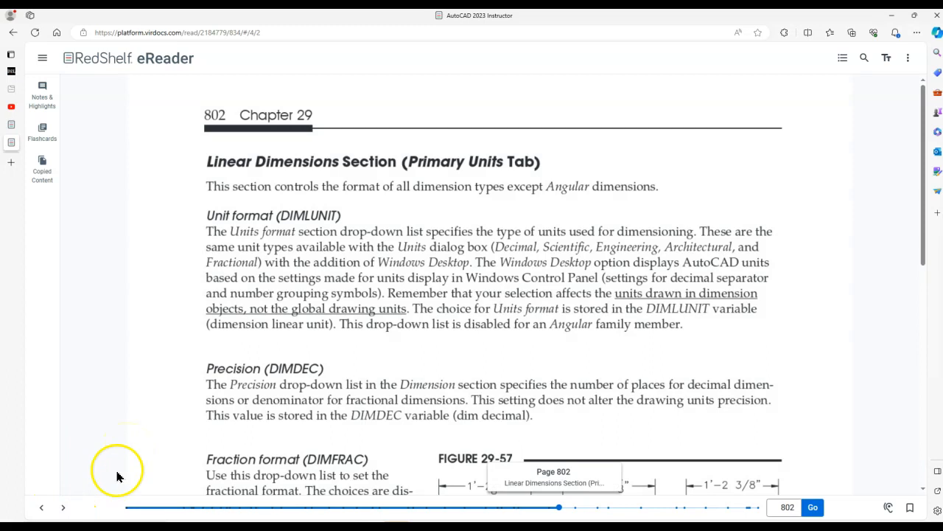
{"action": "left_click", "coordinate": [65, 512]}
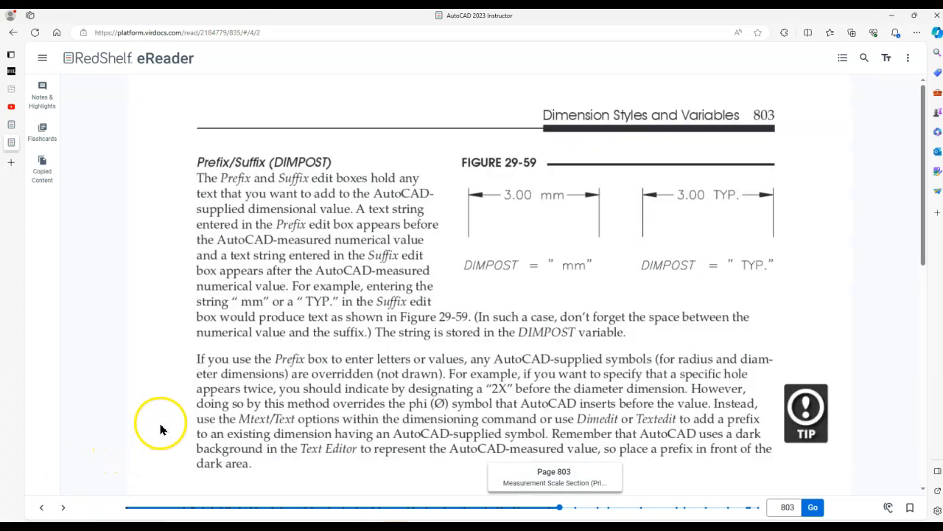
{"action": "left_click", "coordinate": [63, 508]}
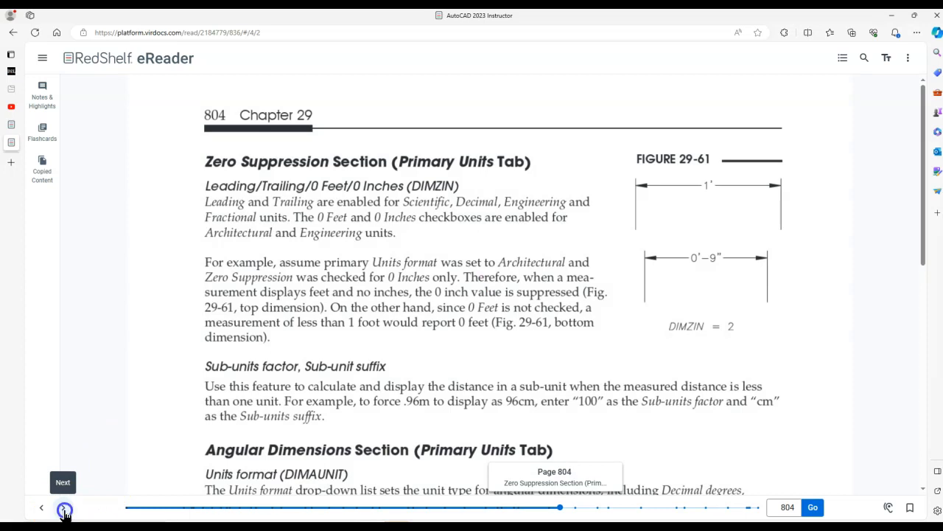
{"action": "left_click", "coordinate": [64, 509]}
{"action": "left_click", "coordinate": [65, 508]}
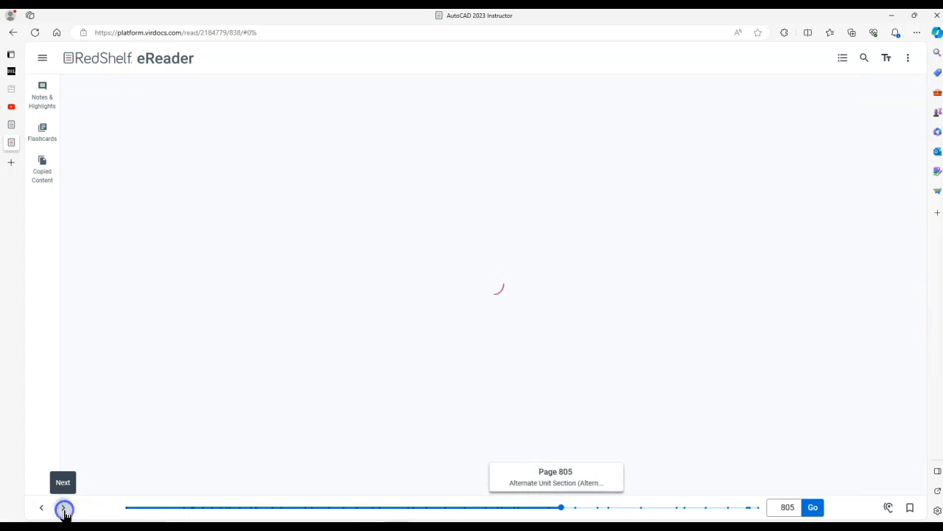
Step: Examine the Tolerances tab explanations on pages 806 and 807, including height scaling, vertical position and tolerance alignment
{"action": "scroll", "coordinate": [145, 426], "scroll_direction": "down", "scroll_amount": 1}
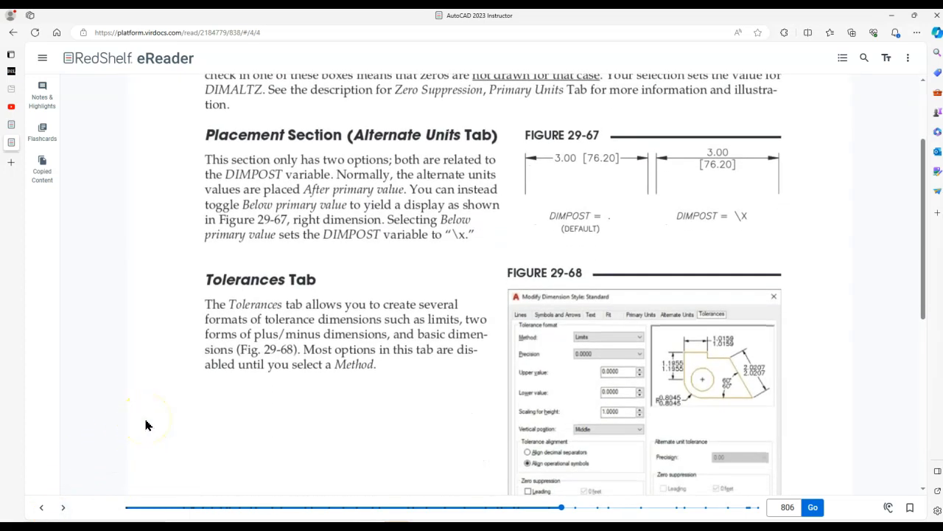
{"action": "left_click", "coordinate": [63, 510]}
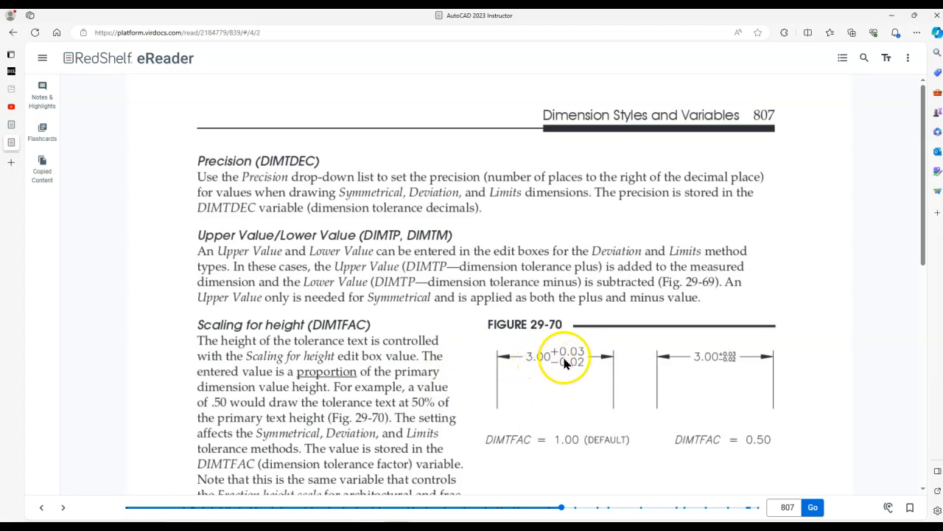
{"action": "scroll", "coordinate": [398, 374], "scroll_direction": "down", "scroll_amount": 3}
{"action": "scroll", "coordinate": [399, 375], "scroll_direction": "down", "scroll_amount": 5}
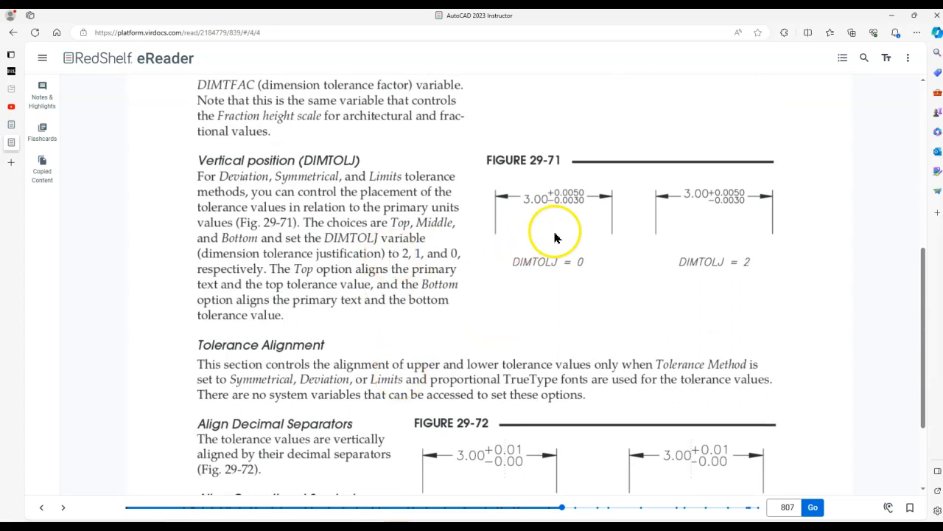
{"action": "scroll", "coordinate": [483, 317], "scroll_direction": "down", "scroll_amount": 1}
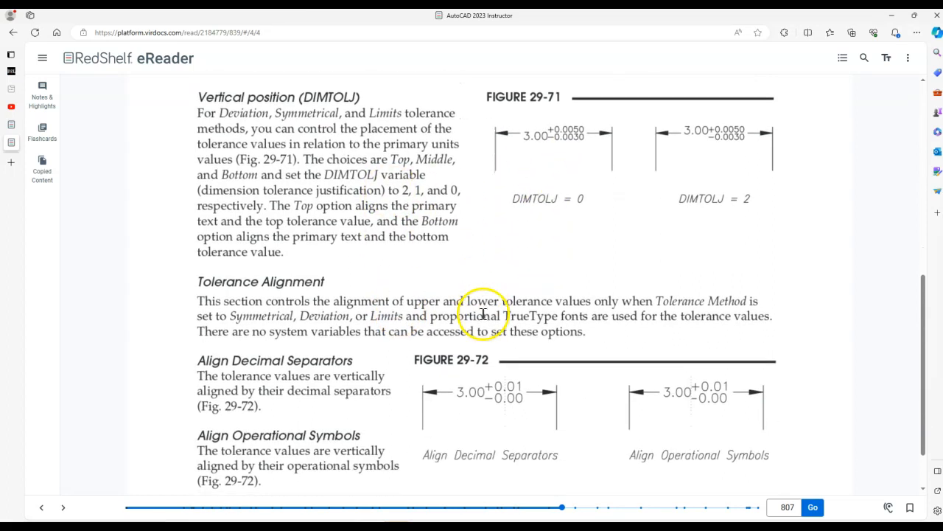
Step: Review pages 808 to 811 on DIMCONTINUEMODE, command-line dimension variables, Properties editing and dimension style overrides
{"action": "left_click", "coordinate": [63, 508]}
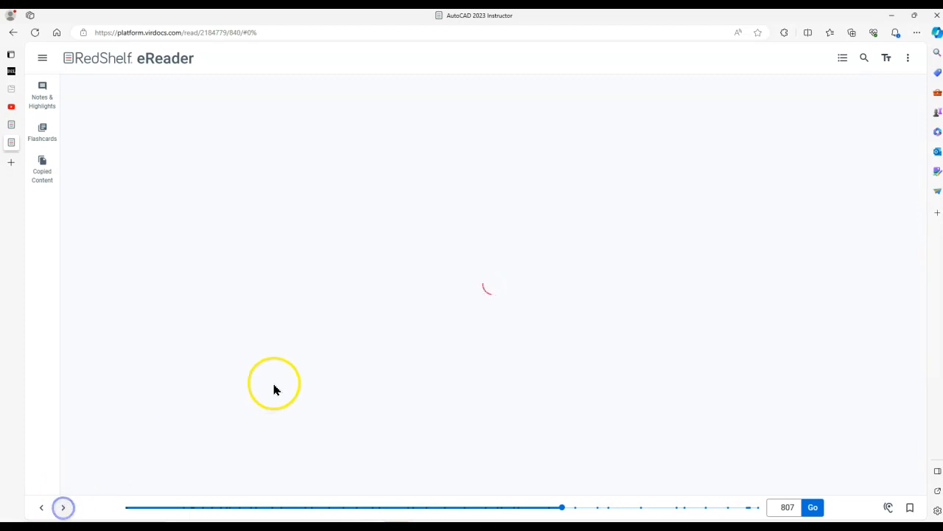
{"action": "scroll", "coordinate": [312, 387], "scroll_direction": "down", "scroll_amount": 1}
{"action": "scroll", "coordinate": [314, 370], "scroll_direction": "down", "scroll_amount": 4}
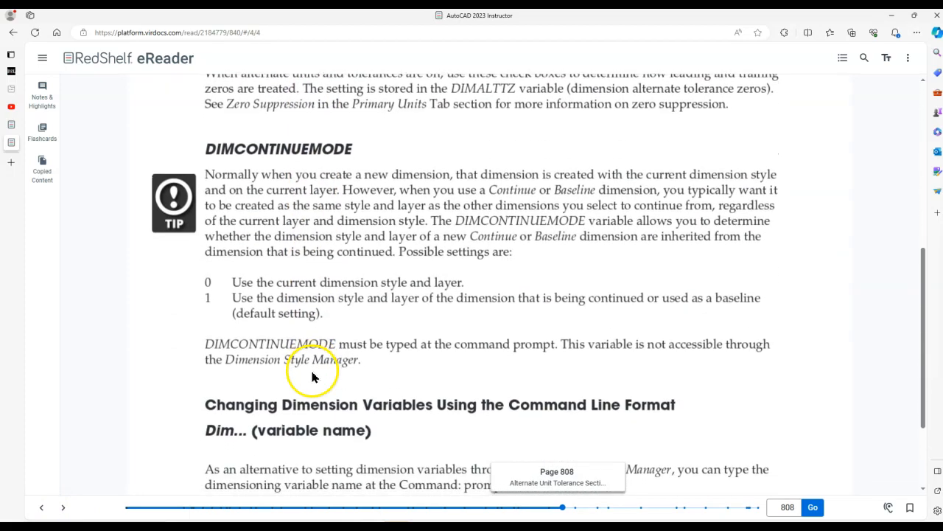
{"action": "left_click", "coordinate": [62, 509]}
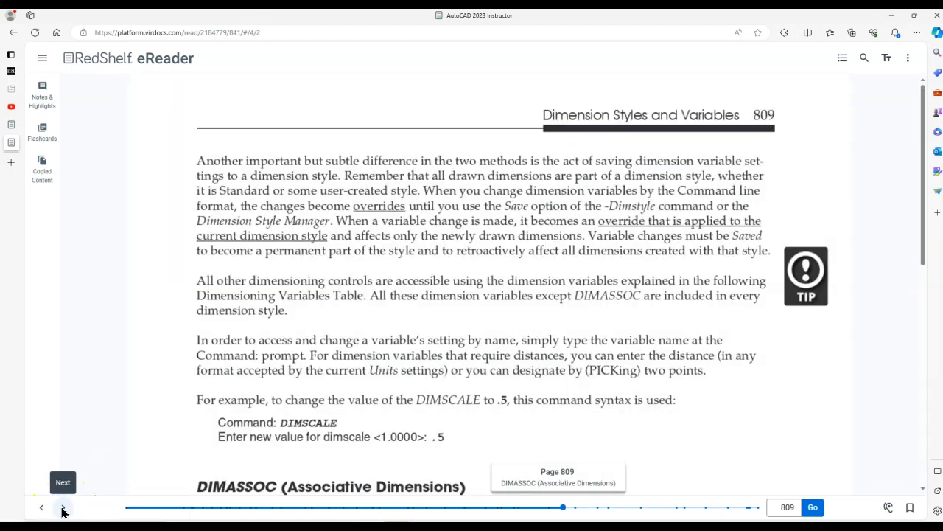
{"action": "left_click", "coordinate": [64, 509]}
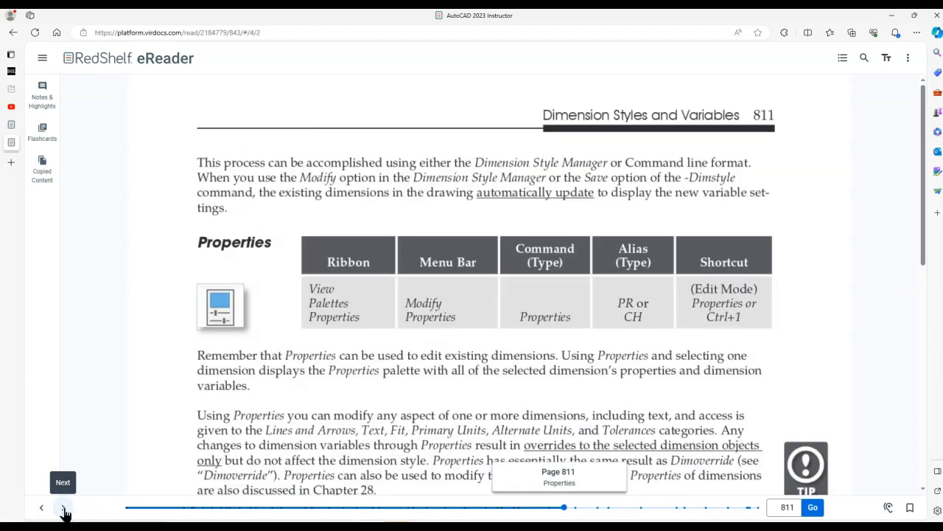
{"action": "scroll", "coordinate": [326, 375], "scroll_direction": "down", "scroll_amount": 5}
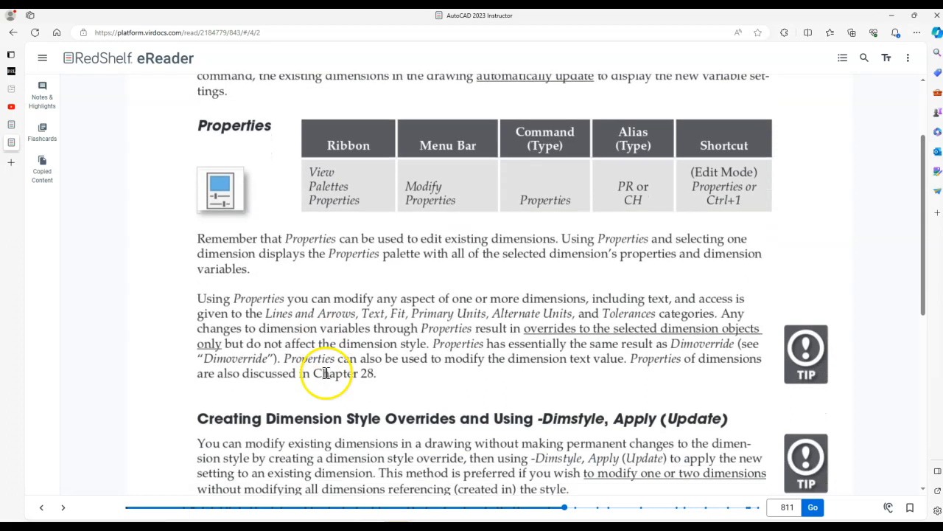
{"action": "scroll", "coordinate": [327, 377], "scroll_direction": "down", "scroll_amount": 2}
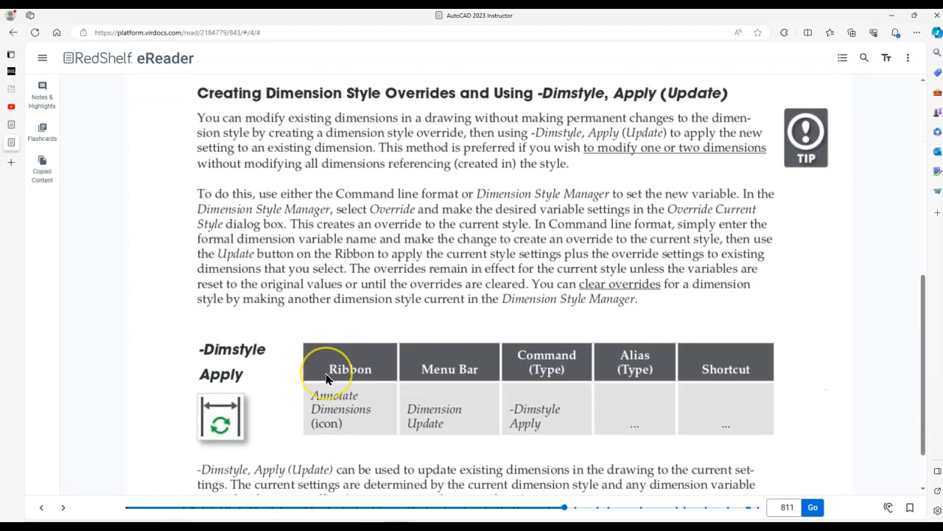
Step: Study the DIMSCALE, -DIMSTYLE Apply and Dimoverride command examples on pages 812 and 813
{"action": "left_click", "coordinate": [67, 508]}
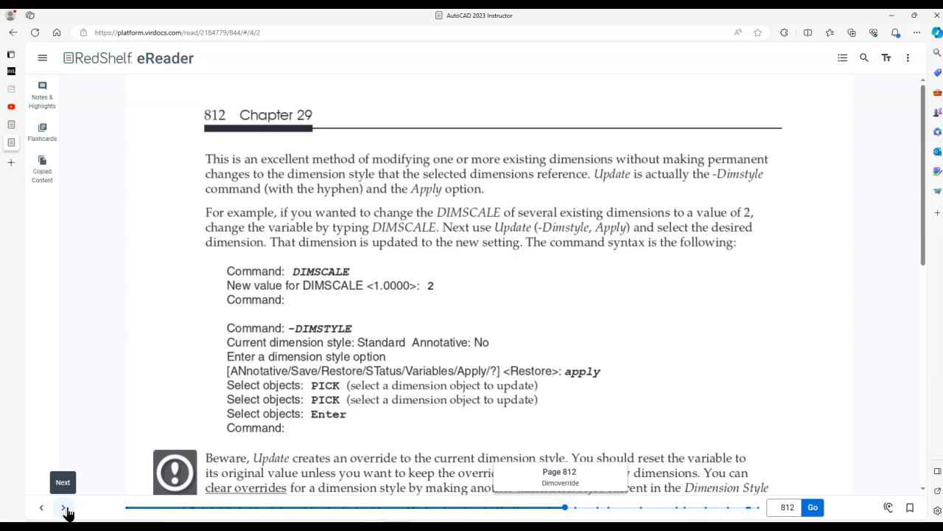
{"action": "scroll", "coordinate": [419, 331], "scroll_direction": "down", "scroll_amount": 2}
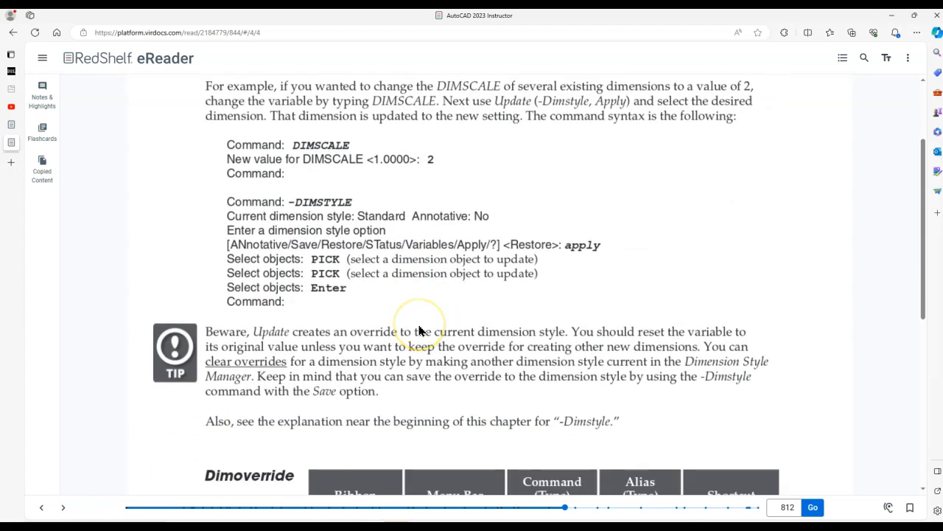
{"action": "scroll", "coordinate": [418, 331], "scroll_direction": "up", "scroll_amount": 2}
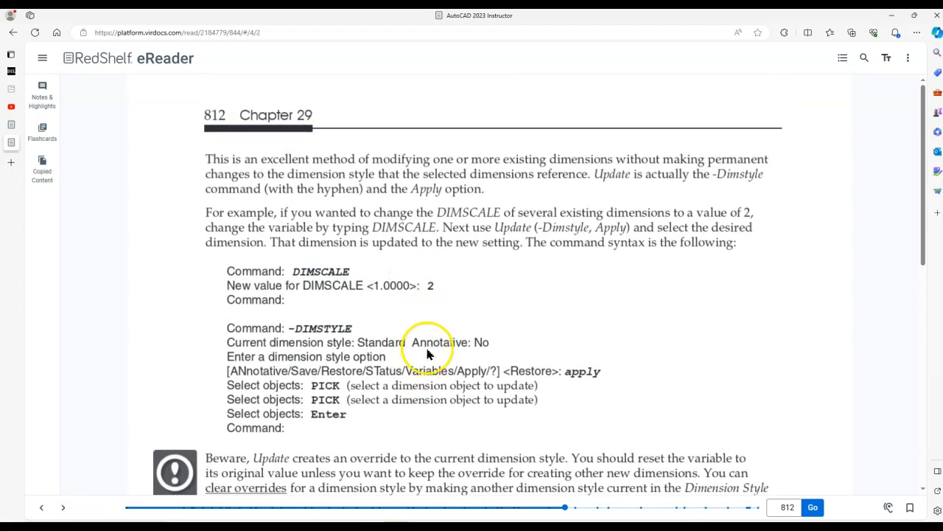
{"action": "scroll", "coordinate": [435, 347], "scroll_direction": "down", "scroll_amount": 2}
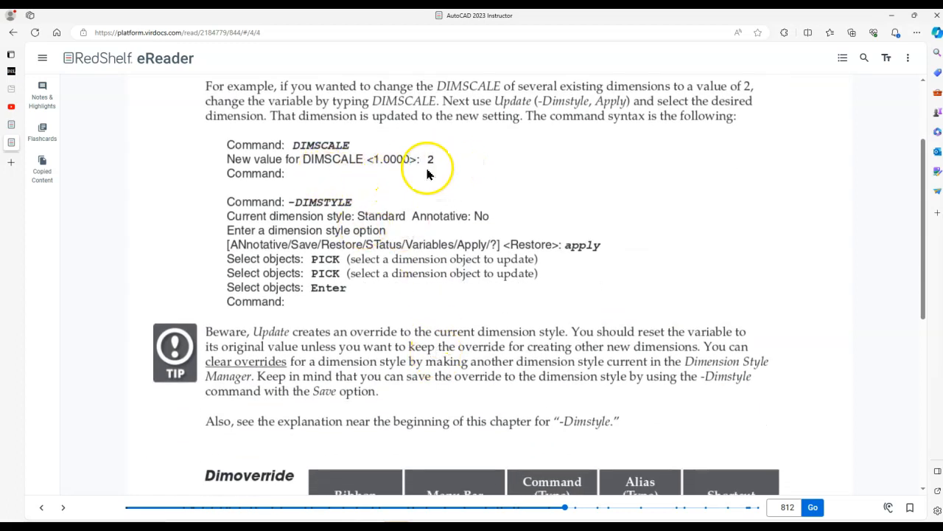
{"action": "scroll", "coordinate": [422, 184], "scroll_direction": "down", "scroll_amount": 5}
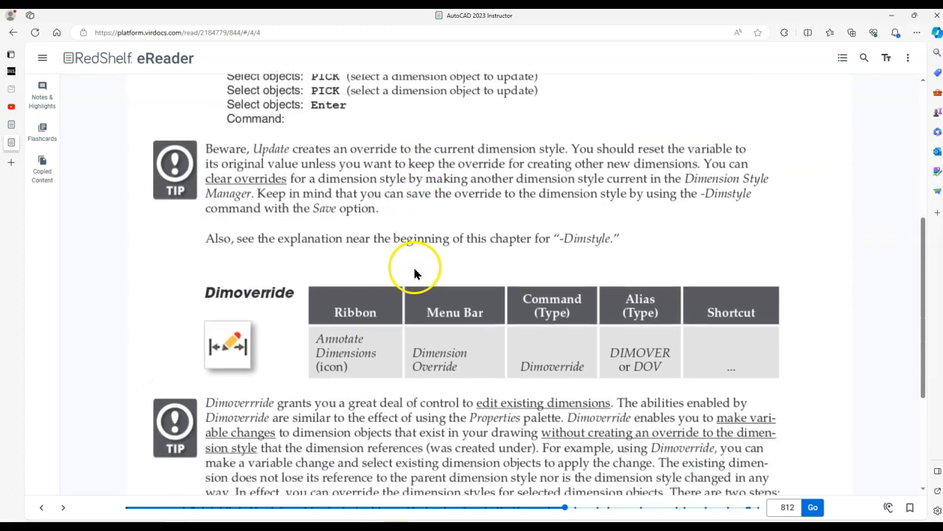
{"action": "scroll", "coordinate": [415, 268], "scroll_direction": "down", "scroll_amount": 1}
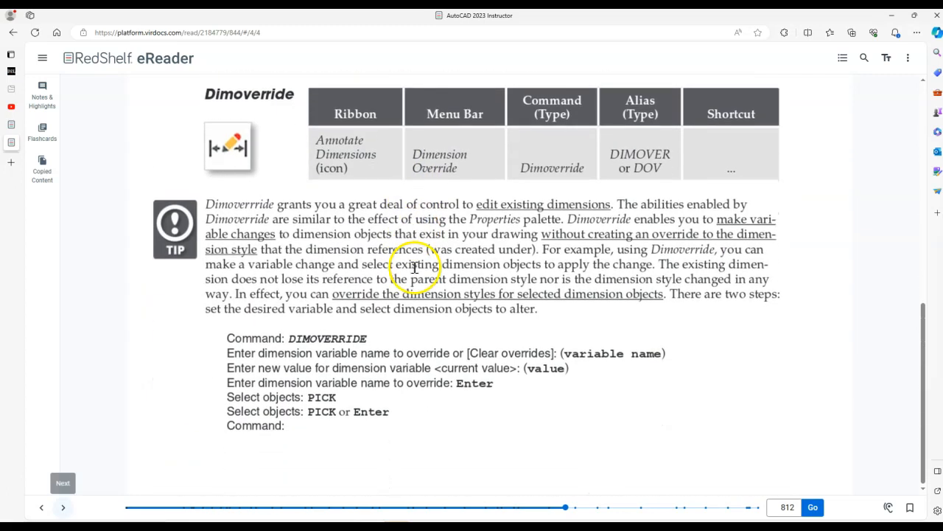
{"action": "left_click", "coordinate": [60, 508]}
{"action": "scroll", "coordinate": [179, 390], "scroll_direction": "down", "scroll_amount": 4}
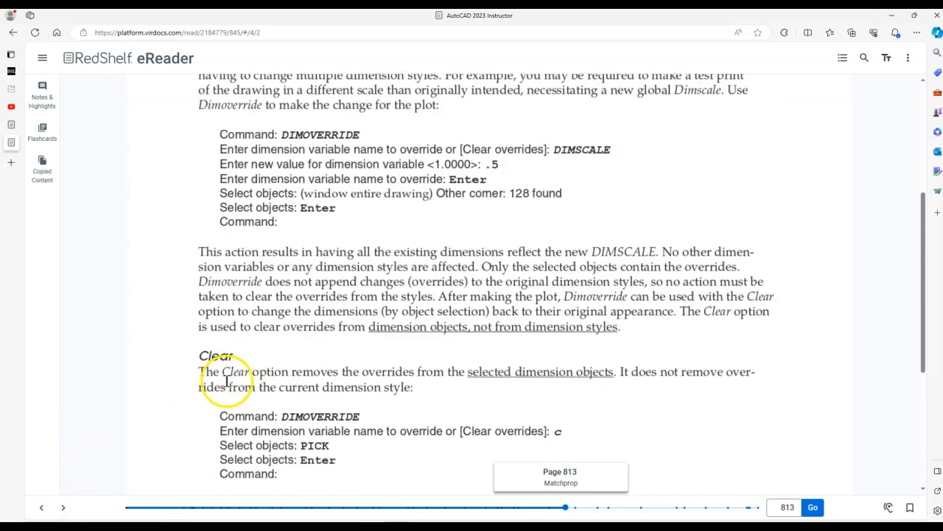
Step: Read the Matchprop example and the non-annotative dimensioning guidelines, and continue to Dimensioning in Paper Space Layouts on page 818
{"action": "left_click", "coordinate": [64, 508]}
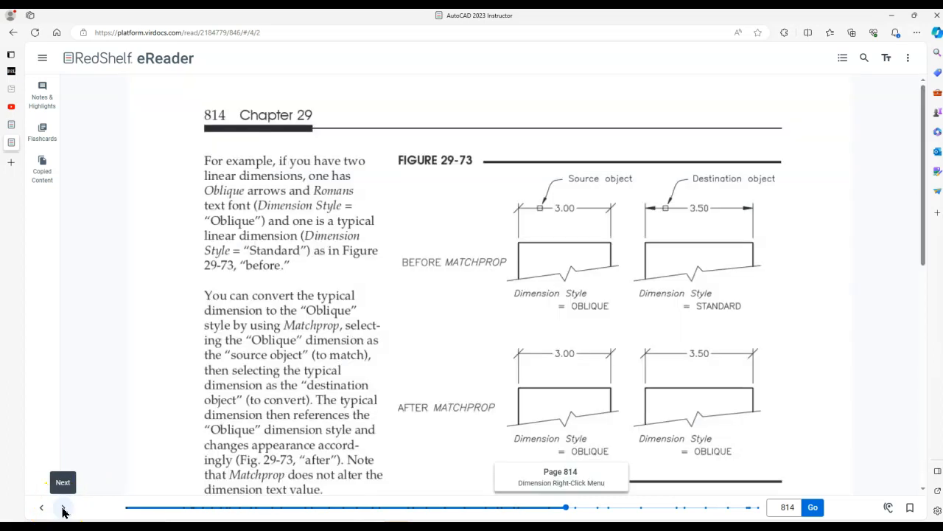
{"action": "left_click", "coordinate": [63, 509]}
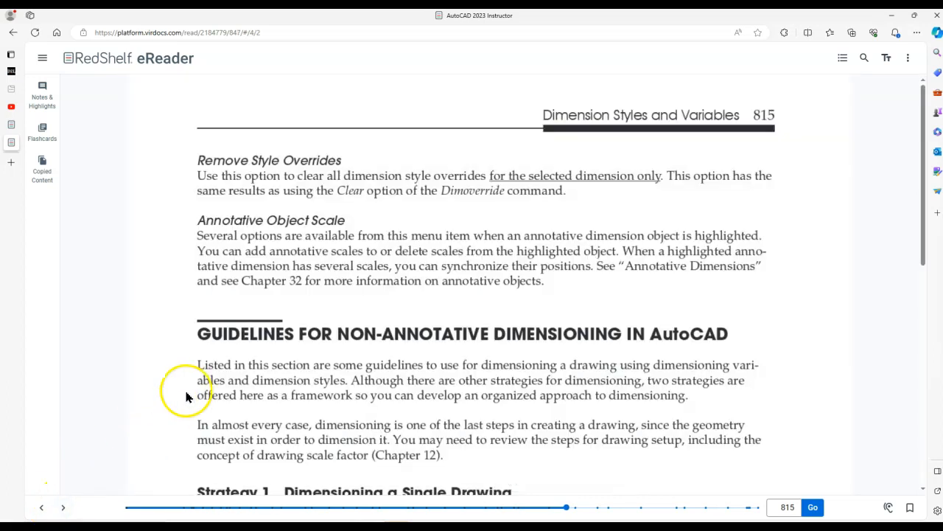
{"action": "scroll", "coordinate": [189, 394], "scroll_direction": "down", "scroll_amount": 4}
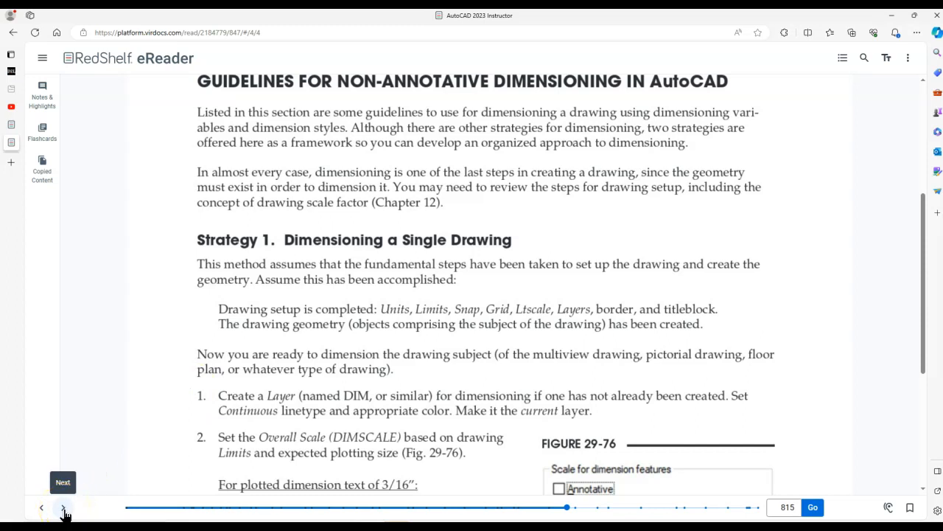
{"action": "left_click", "coordinate": [65, 509]}
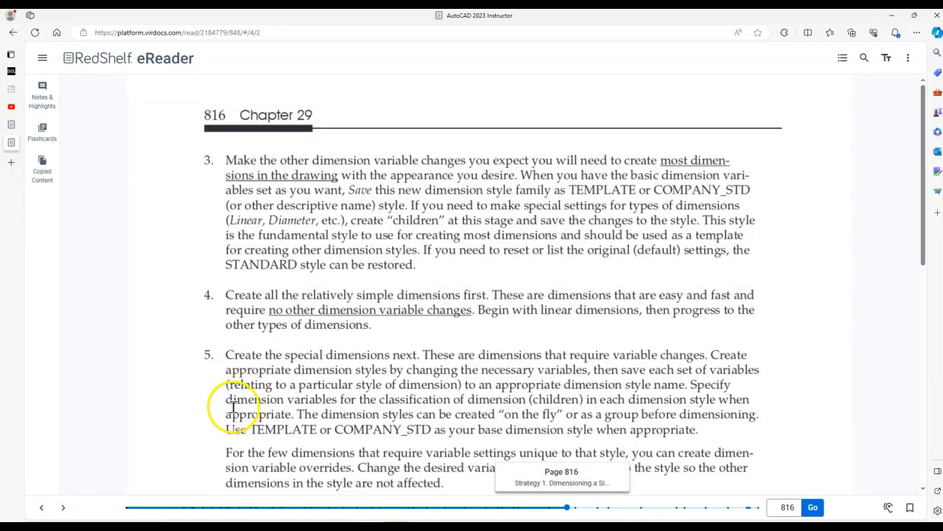
{"action": "left_click", "coordinate": [65, 509]}
{"action": "scroll", "coordinate": [156, 436], "scroll_direction": "down", "scroll_amount": 4}
{"action": "scroll", "coordinate": [158, 435], "scroll_direction": "down", "scroll_amount": 1}
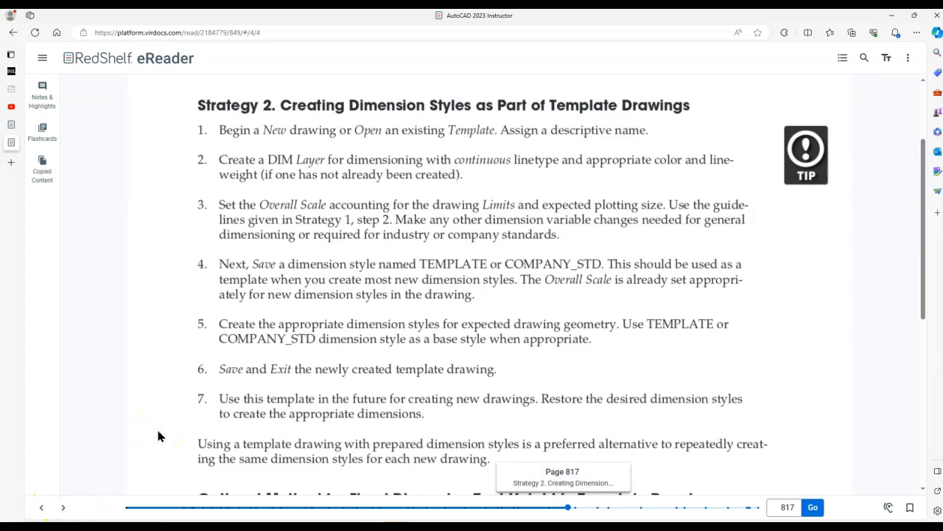
{"action": "left_click", "coordinate": [63, 508]}
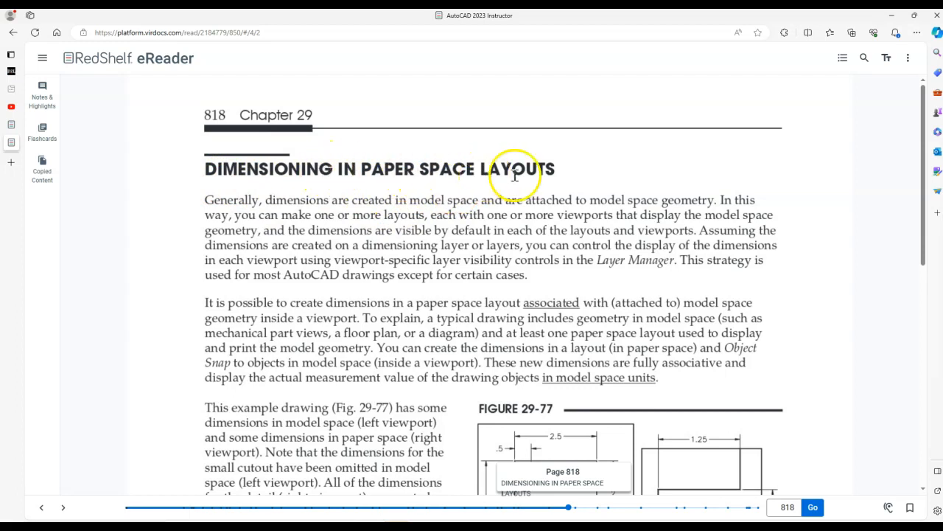
Step: Read Dimensioning in Paper Space Layouts on page 818, examining the viewport examples in Figures 29-77 and 29-78
{"action": "scroll", "coordinate": [527, 180], "scroll_direction": "down", "scroll_amount": 3}
{"action": "scroll", "coordinate": [411, 171], "scroll_direction": "up", "scroll_amount": 3}
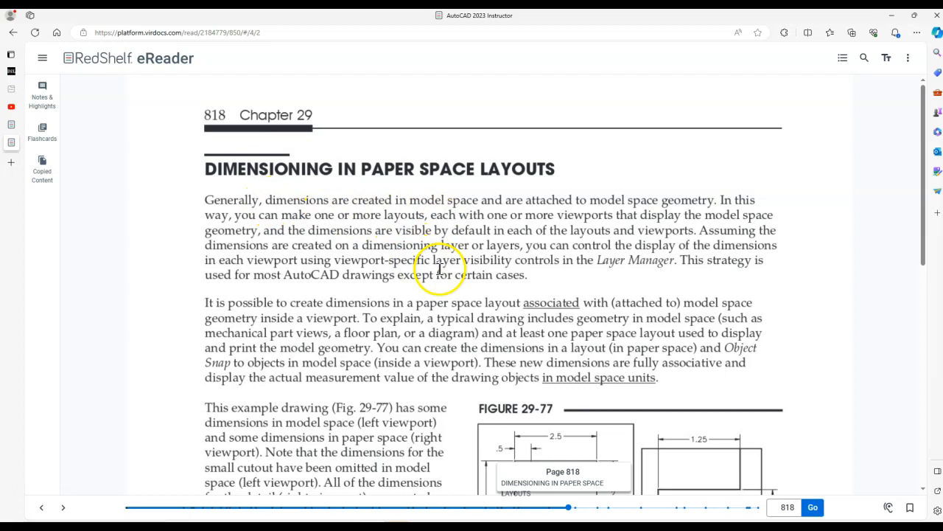
{"action": "scroll", "coordinate": [547, 312], "scroll_direction": "down", "scroll_amount": 3}
{"action": "scroll", "coordinate": [544, 303], "scroll_direction": "down", "scroll_amount": 3}
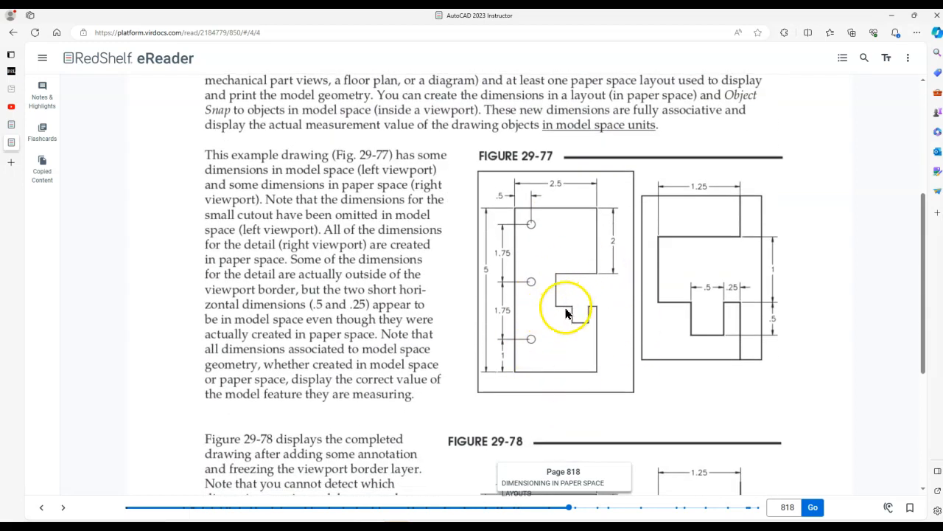
{"action": "scroll", "coordinate": [566, 313], "scroll_direction": "down", "scroll_amount": 6}
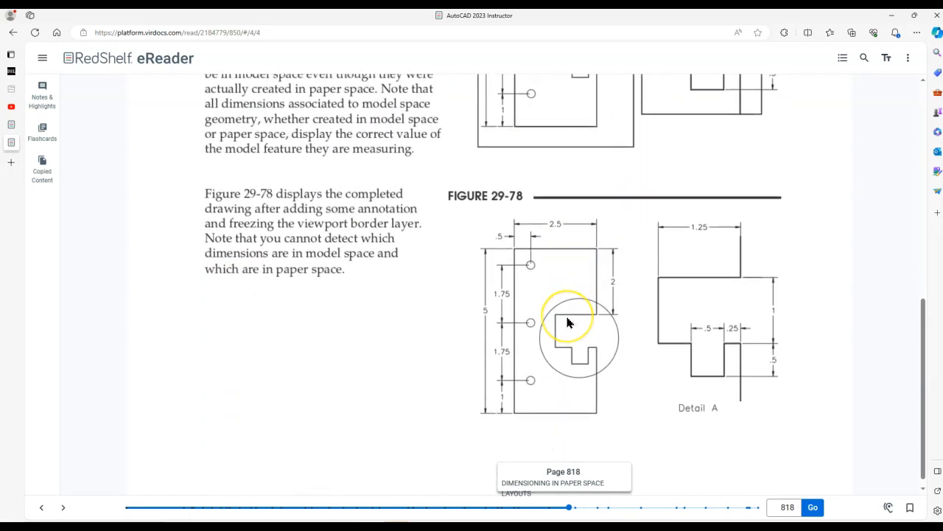
Step: Review pages 819 and 820 on dimensioning 3D models in paper space and the procedure for paper space dimensions
{"action": "left_click", "coordinate": [63, 509]}
{"action": "scroll", "coordinate": [388, 351], "scroll_direction": "down", "scroll_amount": 4}
{"action": "scroll", "coordinate": [390, 369], "scroll_direction": "down", "scroll_amount": 8}
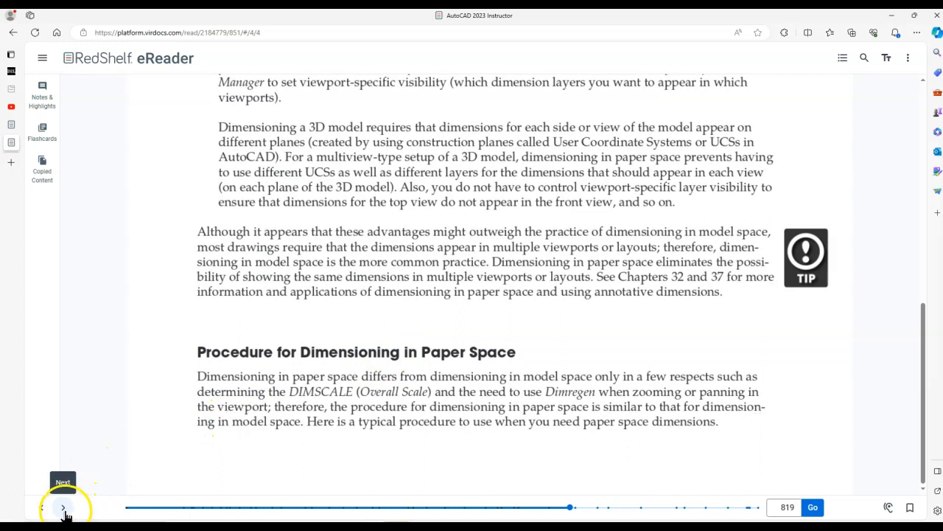
{"action": "left_click", "coordinate": [63, 509]}
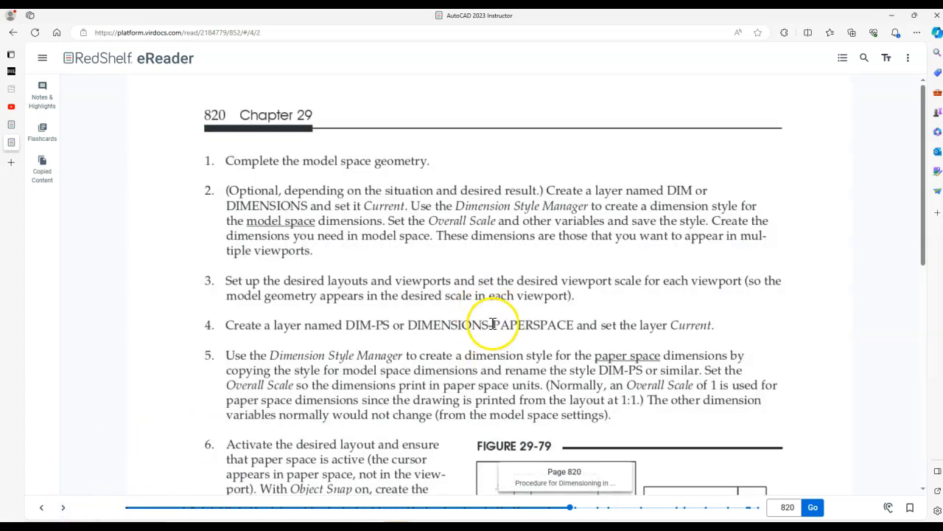
{"action": "scroll", "coordinate": [492, 324], "scroll_direction": "down", "scroll_amount": 12}
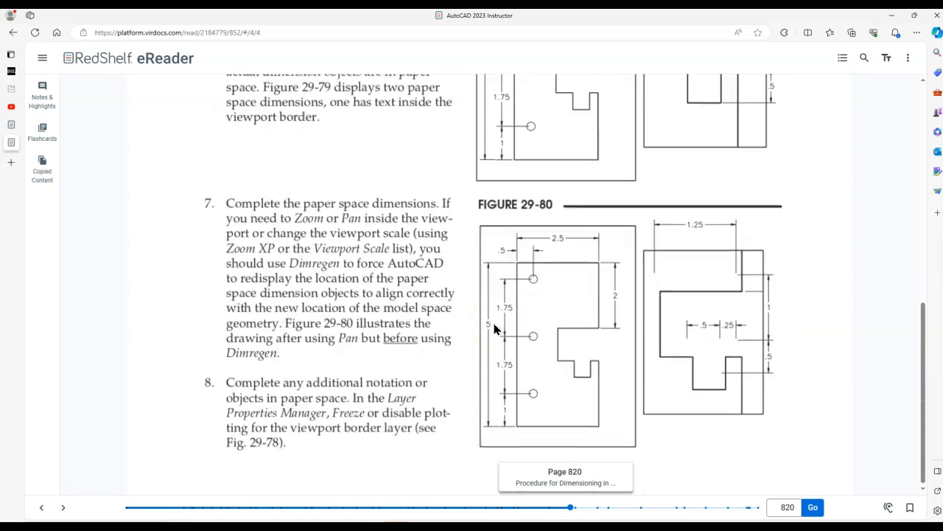
Step: Study the Annotative Dimensions section on pages 821 to 823, including the creation steps, the stamped part example and viewport scale changes
{"action": "left_click", "coordinate": [64, 508]}
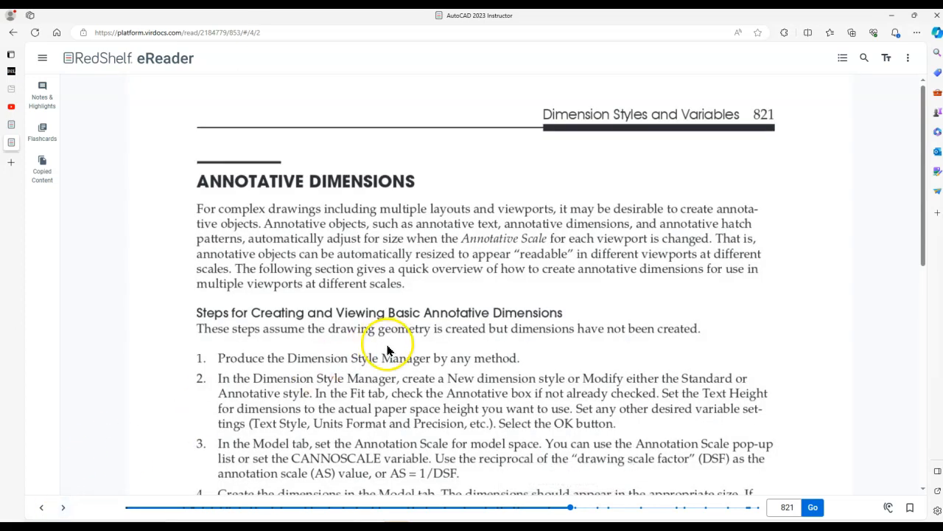
{"action": "scroll", "coordinate": [390, 341], "scroll_direction": "down", "scroll_amount": 8}
{"action": "scroll", "coordinate": [390, 344], "scroll_direction": "down", "scroll_amount": 5}
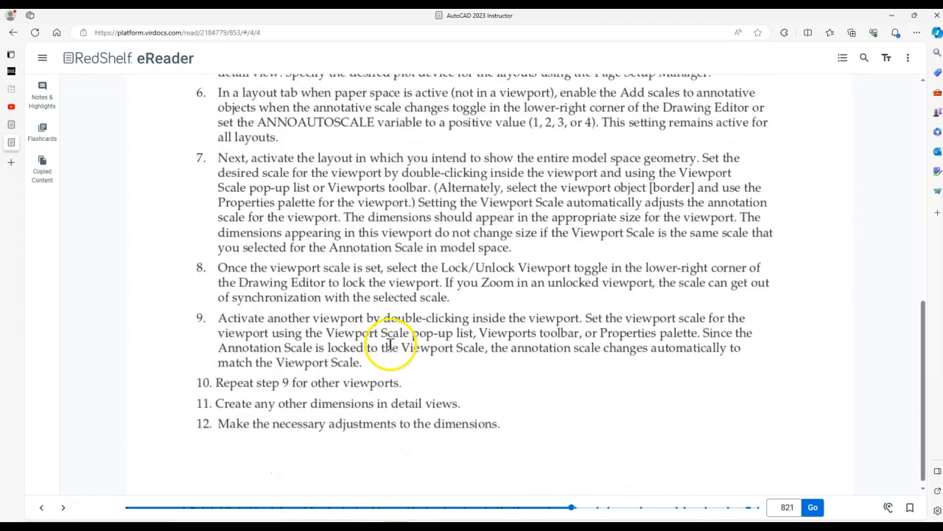
{"action": "left_click", "coordinate": [63, 508]}
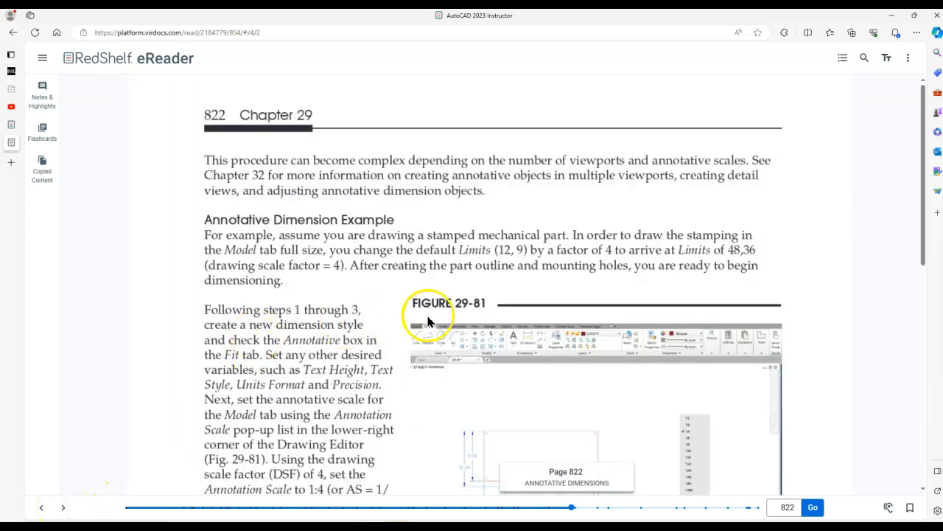
{"action": "scroll", "coordinate": [431, 321], "scroll_direction": "down", "scroll_amount": 2}
{"action": "scroll", "coordinate": [432, 321], "scroll_direction": "down", "scroll_amount": 6}
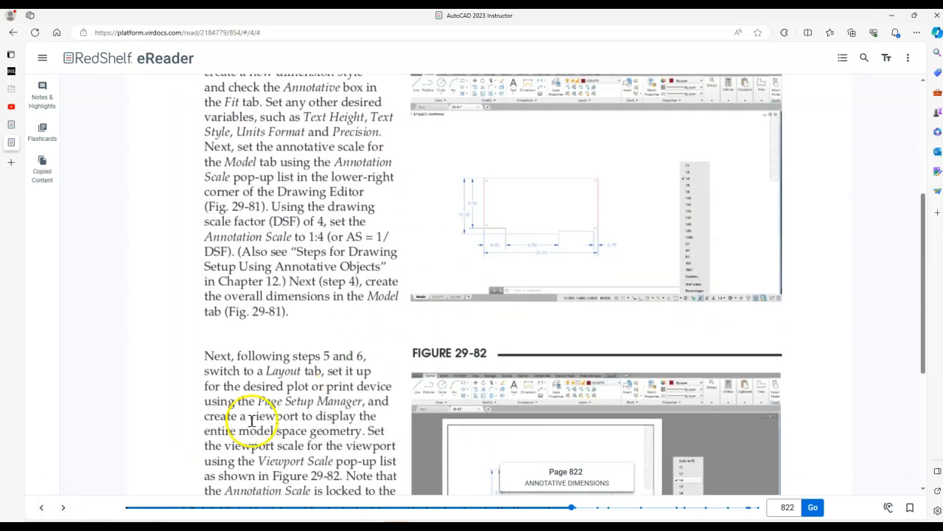
{"action": "left_click", "coordinate": [64, 507]}
{"action": "scroll", "coordinate": [325, 361], "scroll_direction": "down", "scroll_amount": 2}
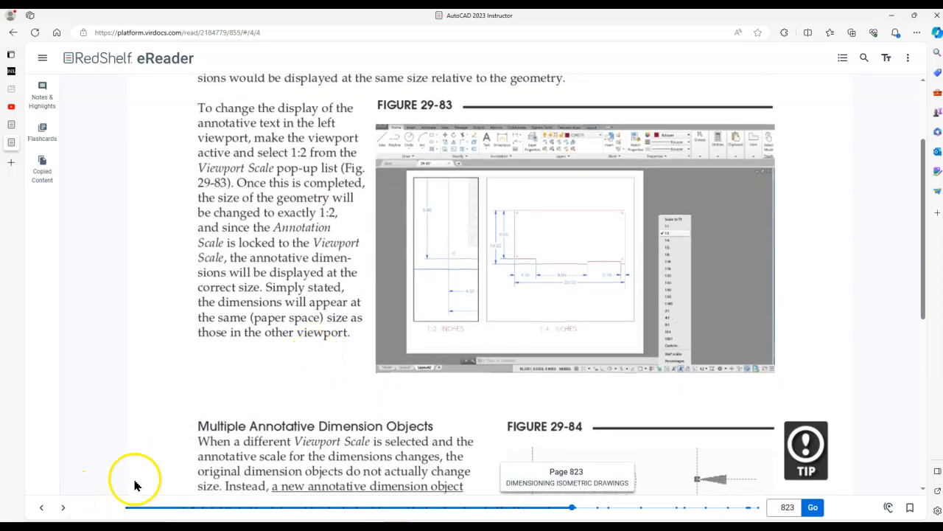
Step: Go to Dimensioning Isometric Drawings on page 824 and examine the Dimedit Oblique procedure with Figures 29-85 and 29-86
{"action": "left_click", "coordinate": [64, 507]}
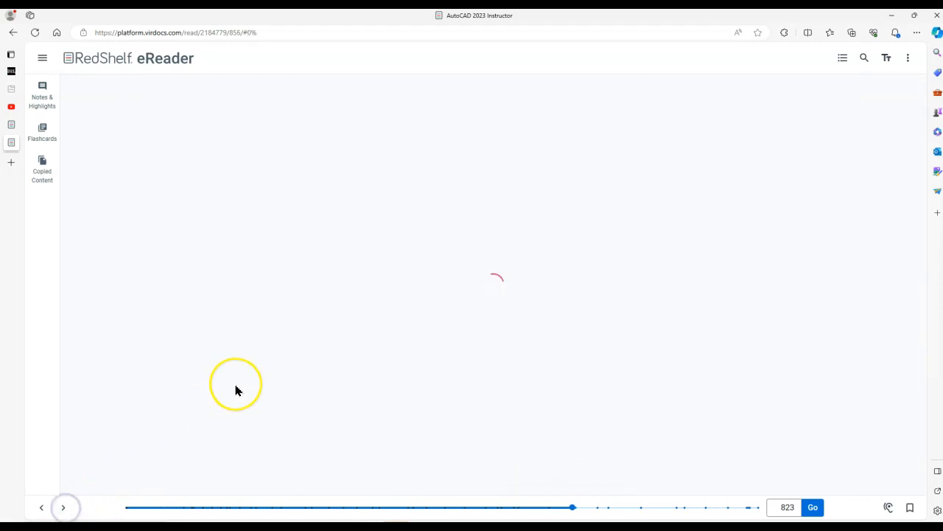
{"action": "scroll", "coordinate": [236, 386], "scroll_direction": "down", "scroll_amount": 3}
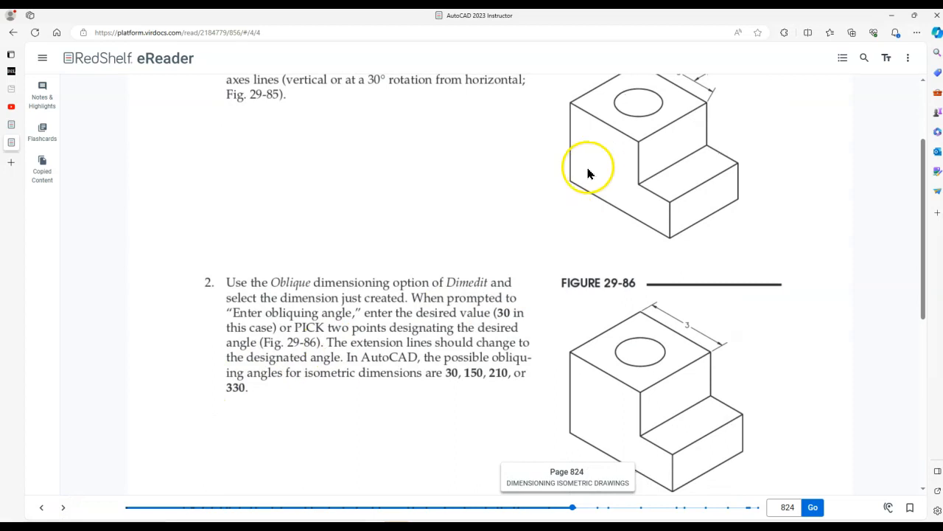
{"action": "scroll", "coordinate": [610, 212], "scroll_direction": "up", "scroll_amount": 3}
{"action": "scroll", "coordinate": [640, 206], "scroll_direction": "down", "scroll_amount": 3}
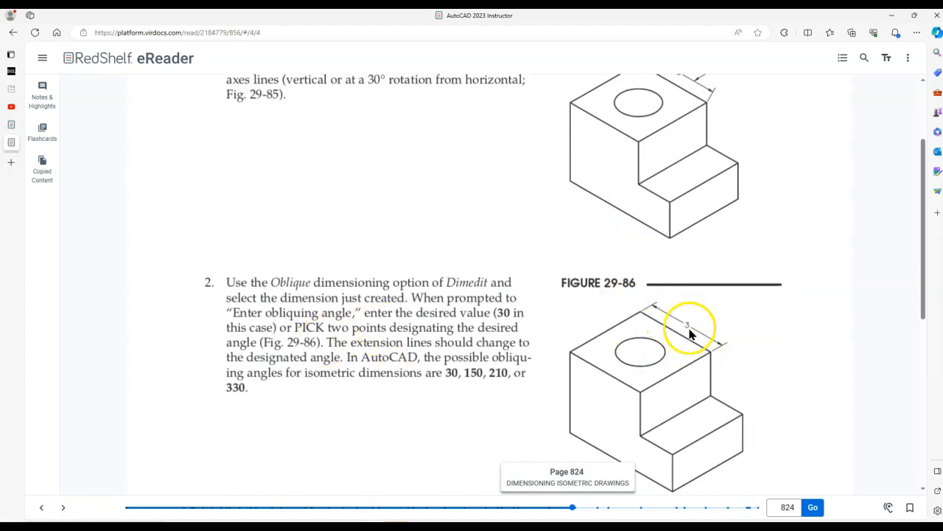
{"action": "scroll", "coordinate": [451, 351], "scroll_direction": "down", "scroll_amount": 2}
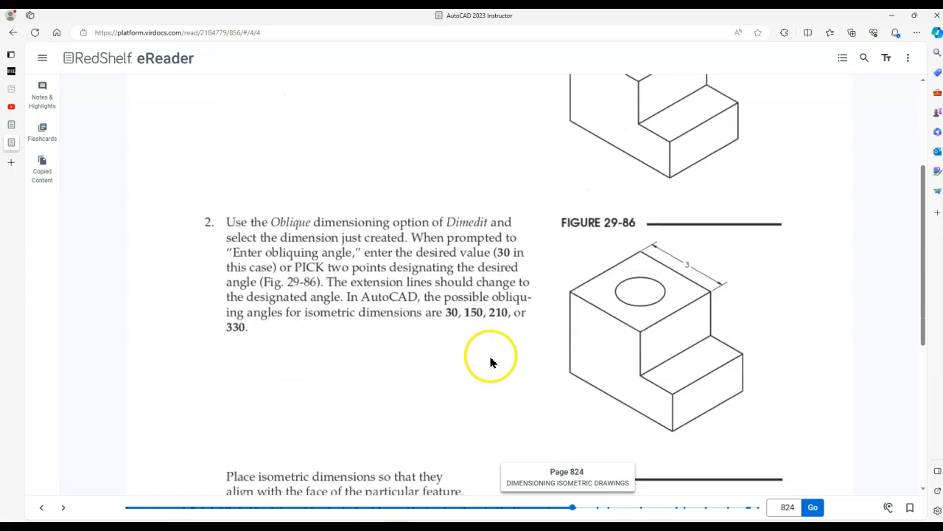
Step: Review pages 825 and 826 on isometric extension line alignment, leaders for isocircles, and dimension text obliquing and rotation
{"action": "left_click", "coordinate": [65, 510]}
{"action": "scroll", "coordinate": [327, 401], "scroll_direction": "down", "scroll_amount": 5}
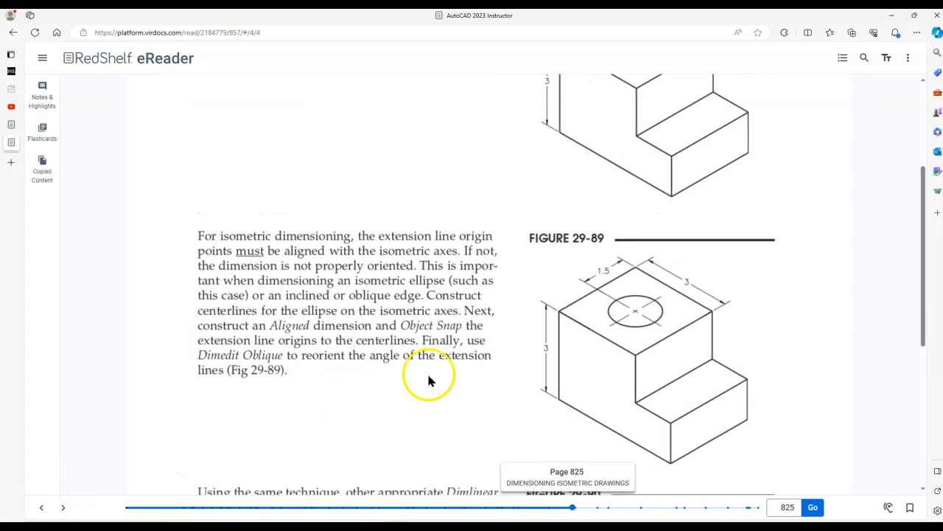
{"action": "scroll", "coordinate": [512, 326], "scroll_direction": "down", "scroll_amount": 4}
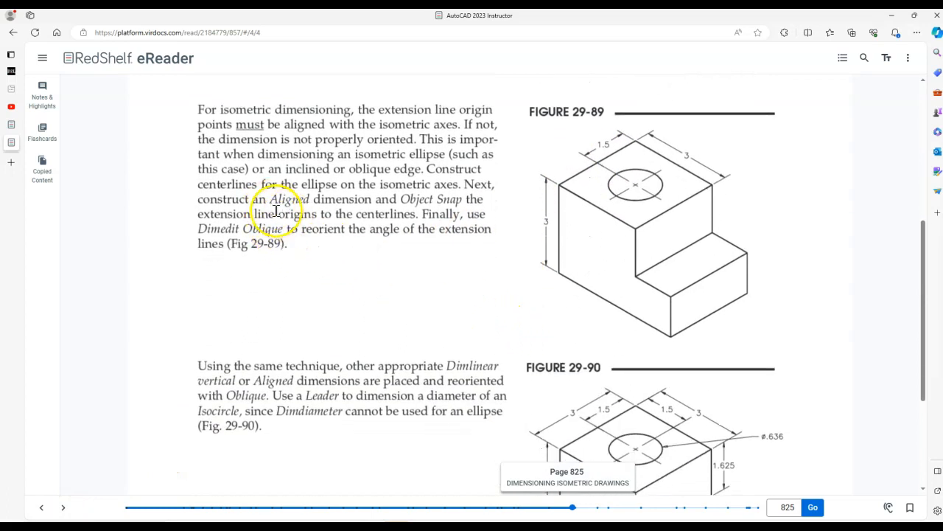
{"action": "scroll", "coordinate": [602, 358], "scroll_direction": "down", "scroll_amount": 2}
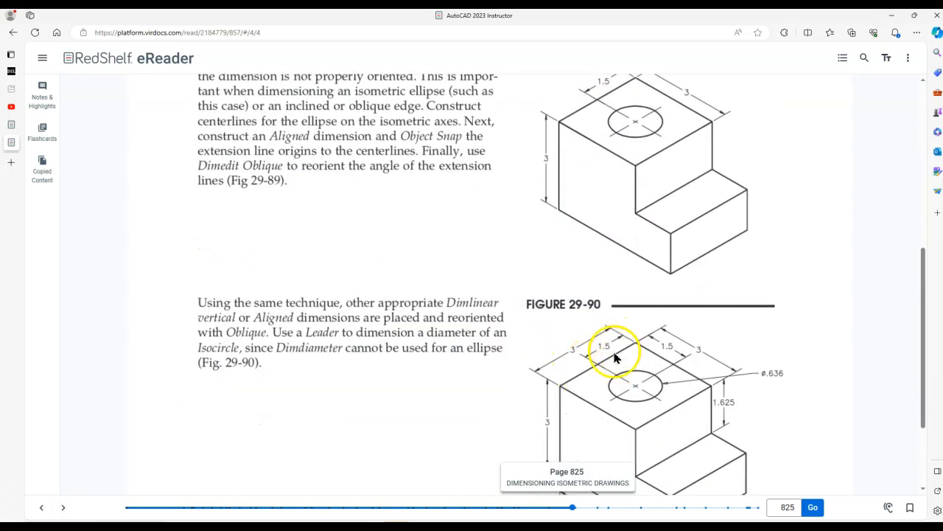
{"action": "scroll", "coordinate": [599, 366], "scroll_direction": "down", "scroll_amount": 2}
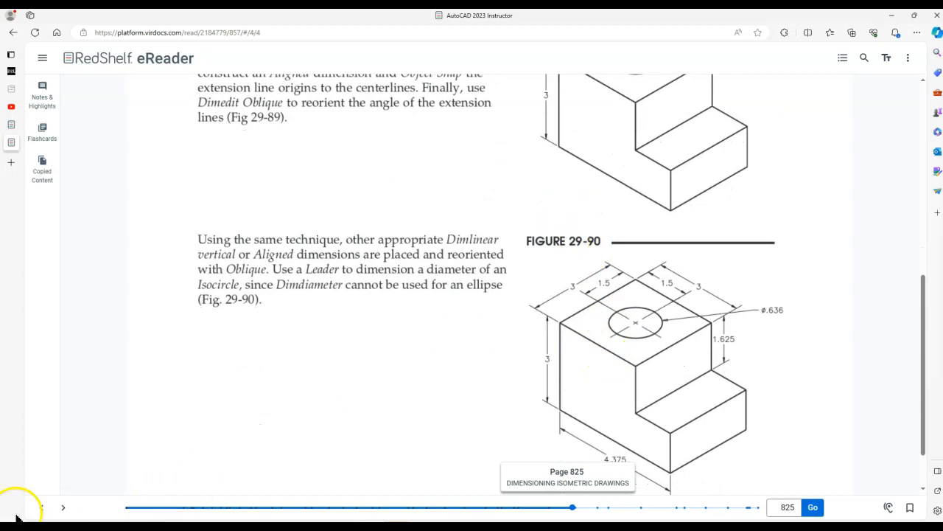
{"action": "left_click", "coordinate": [63, 508]}
{"action": "scroll", "coordinate": [392, 386], "scroll_direction": "down", "scroll_amount": 4}
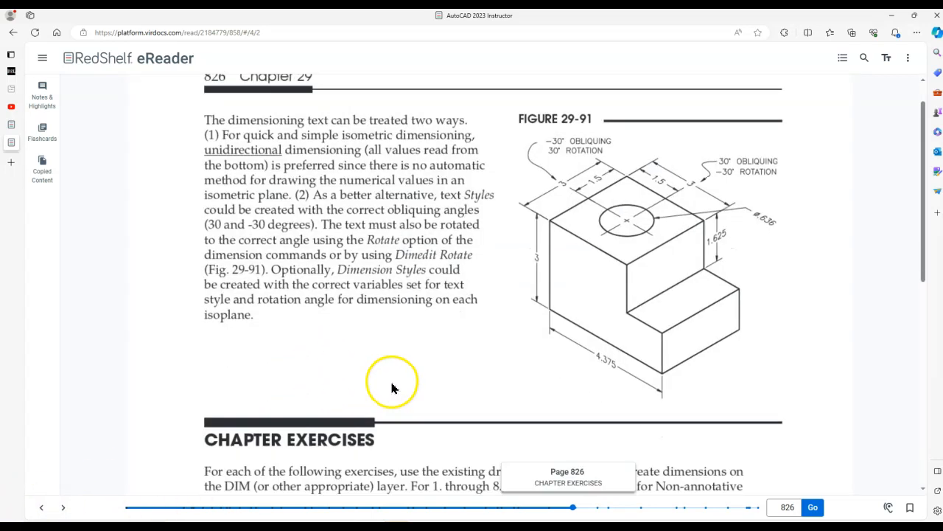
{"action": "scroll", "coordinate": [428, 369], "scroll_direction": "up", "scroll_amount": 4}
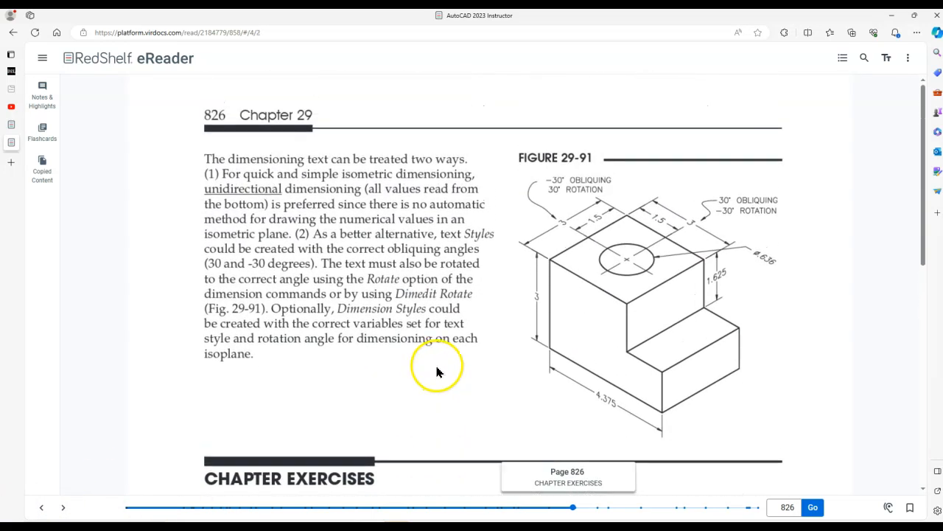